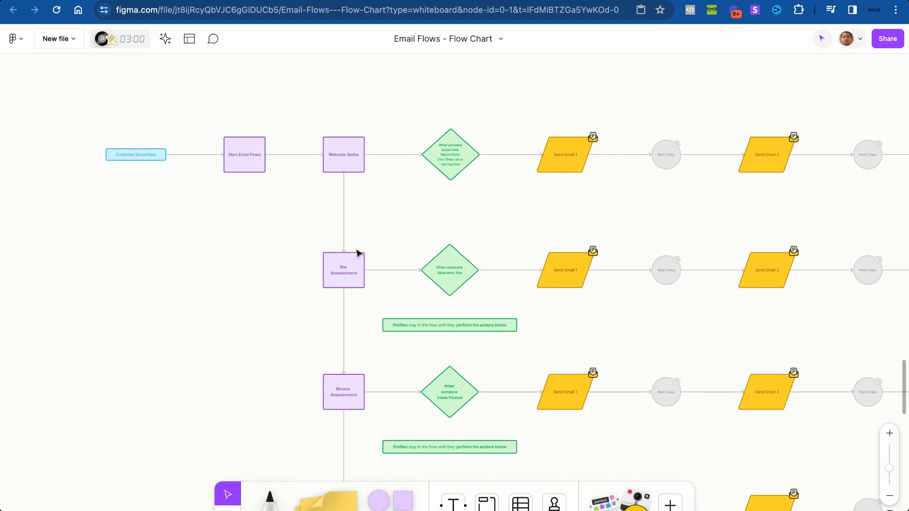
- Examine the Welcome Series row of the email flow chart, from Customer Subscribes through its trigger condition to Send Email 1
scroll(359, 253, "up", 3)
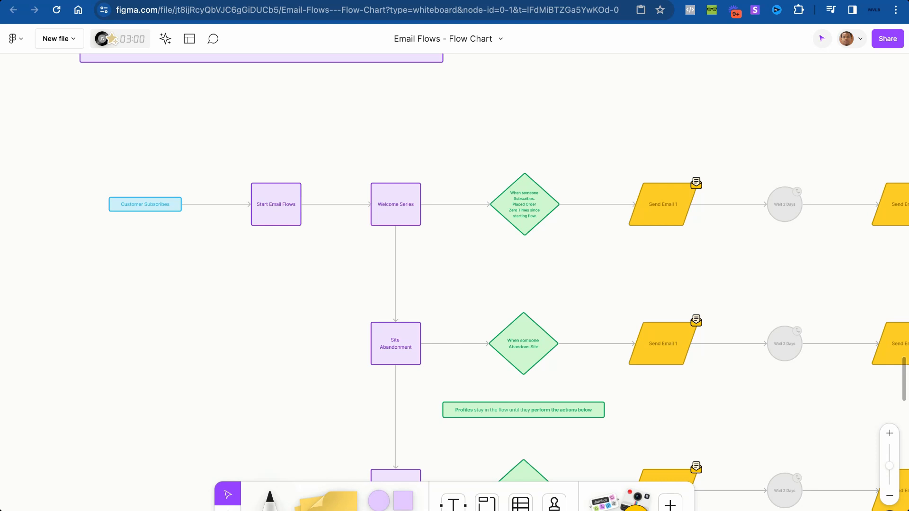
scroll(489, 225, "up", 5)
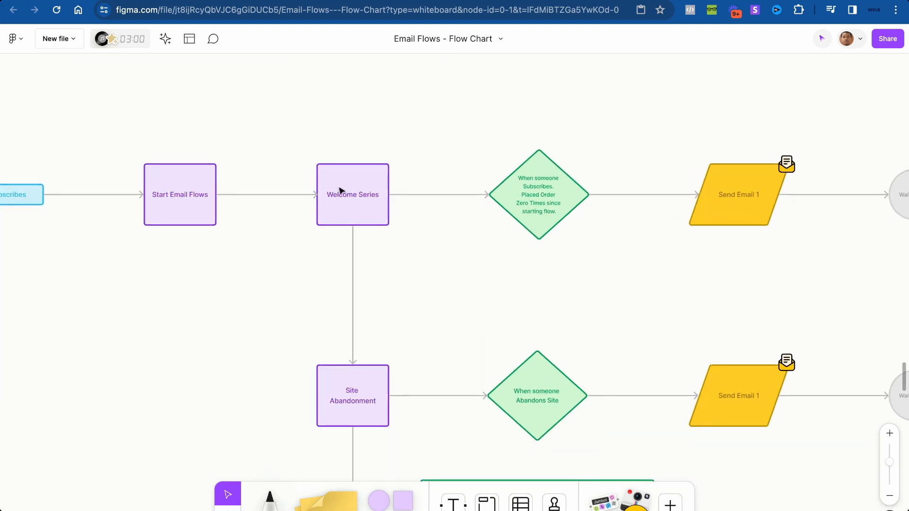
scroll(228, 245, "left", 3)
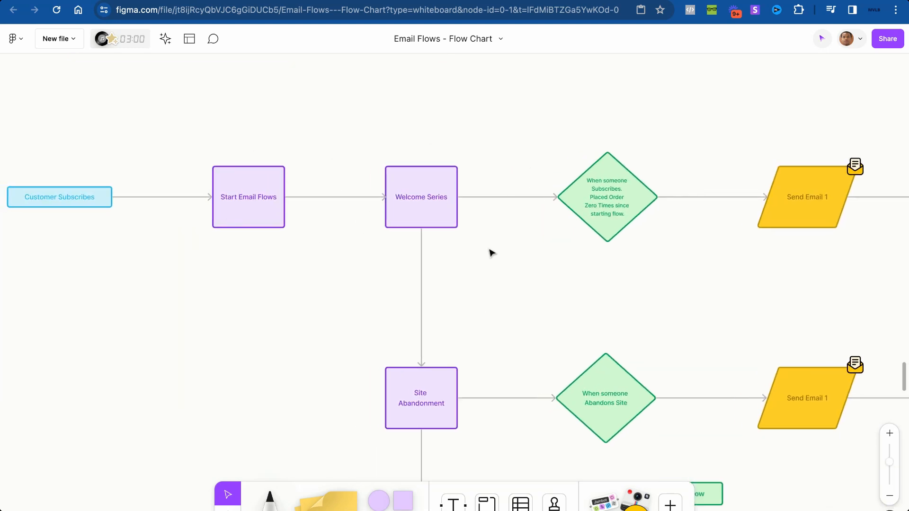
scroll(596, 259, "right", 2)
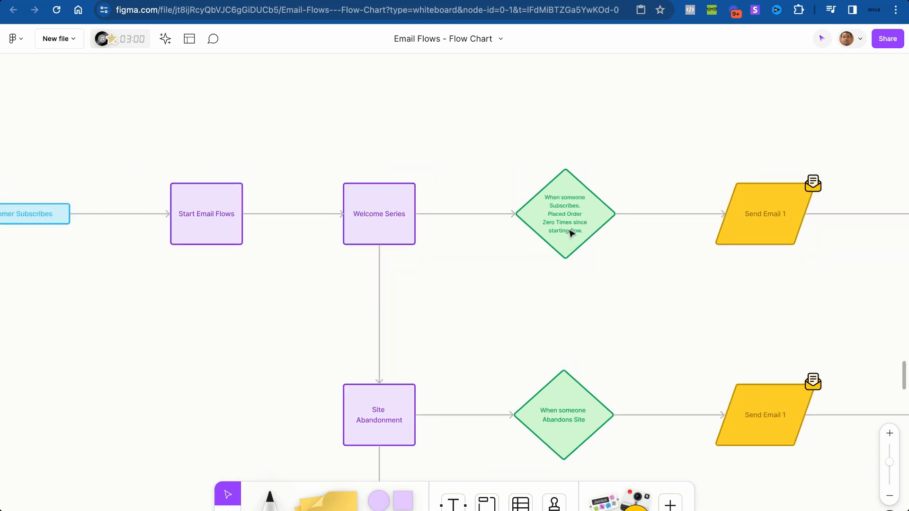
scroll(576, 227, "up", 5)
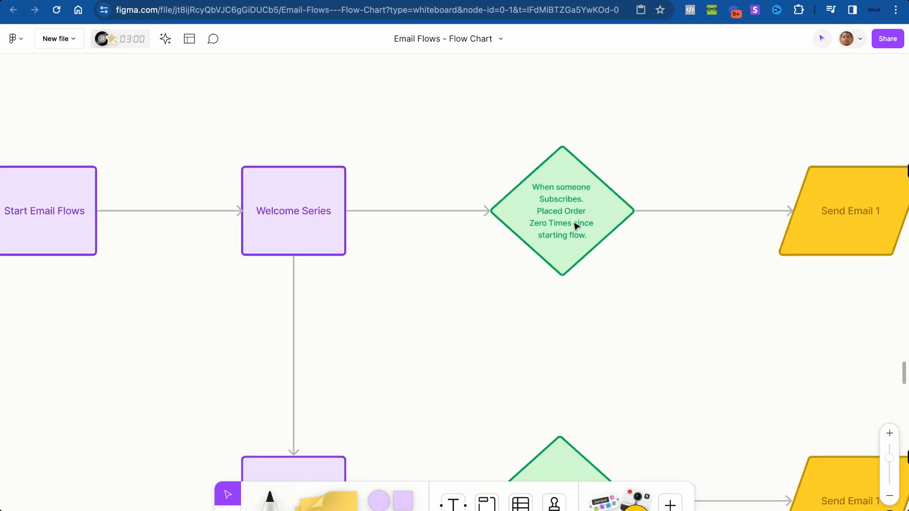
scroll(576, 223, "down", 1)
scroll(576, 223, "down", 5)
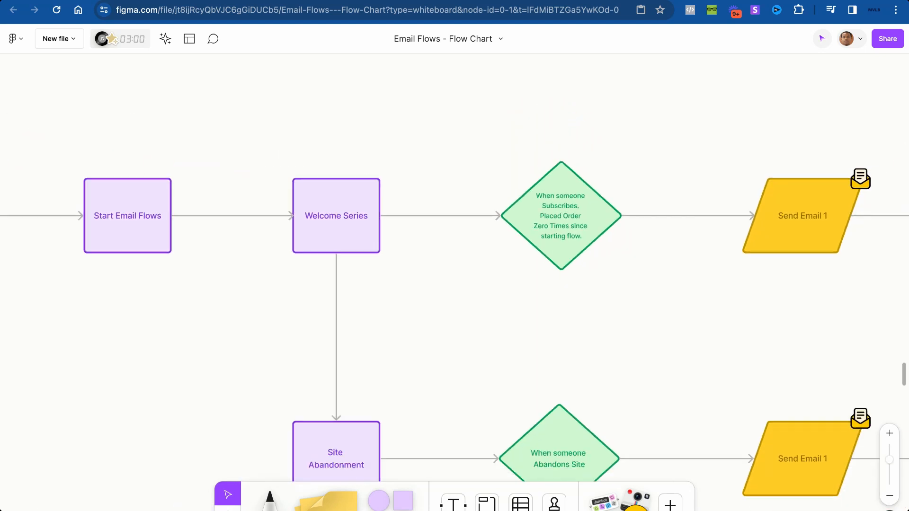
scroll(455, 284, "left", 3)
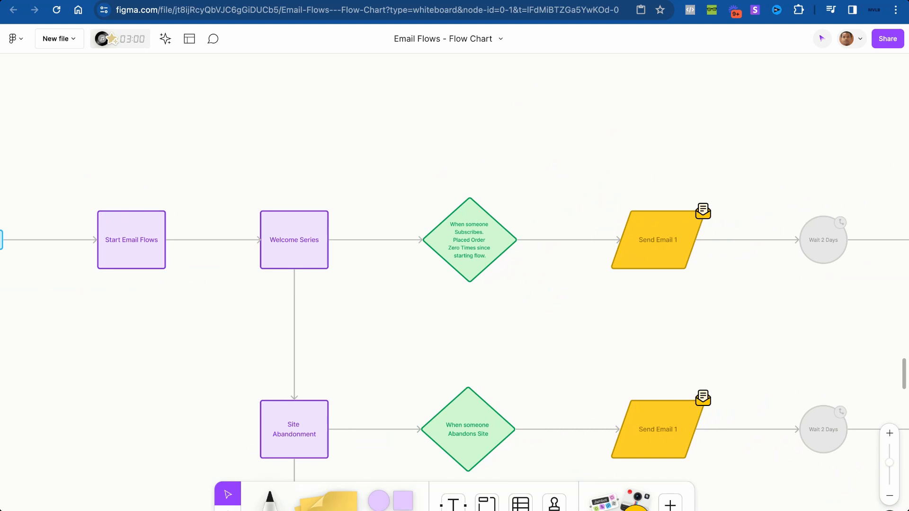
- Switch to the Gymshark website and look through the home page's banners and featured products
key("ctrl+Tab")
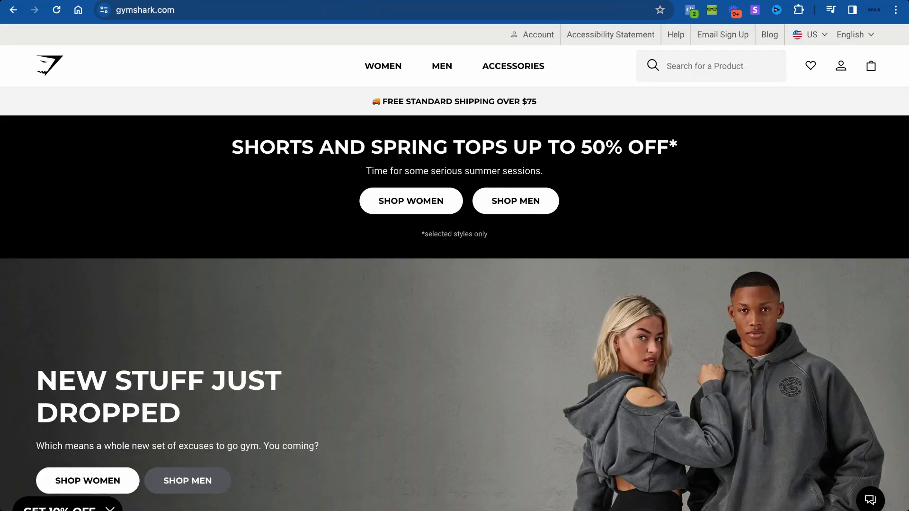
scroll(454, 269, "down", 20)
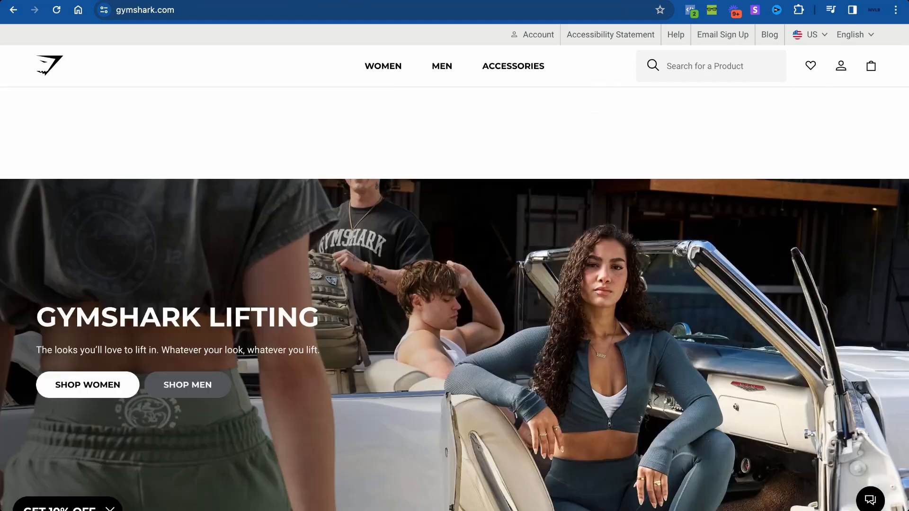
scroll(513, 415, "up", 15)
scroll(513, 415, "down", 2)
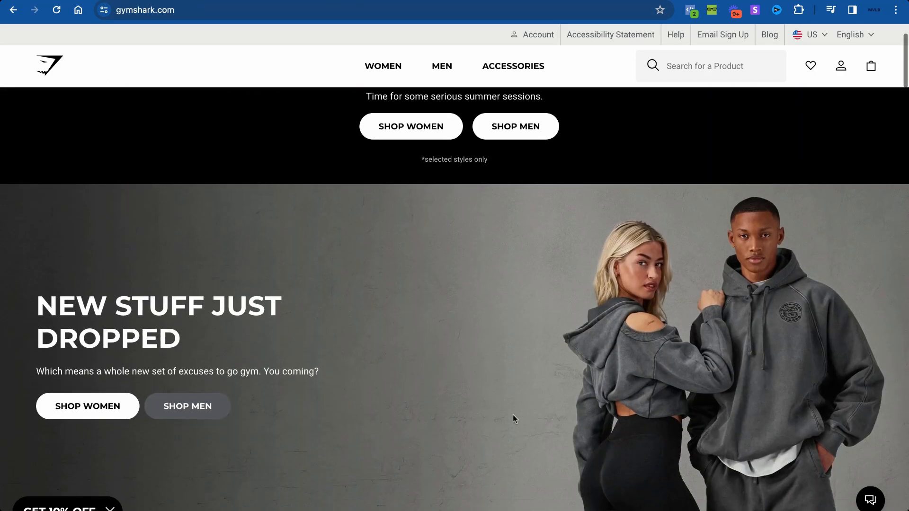
scroll(512, 415, "down", 10)
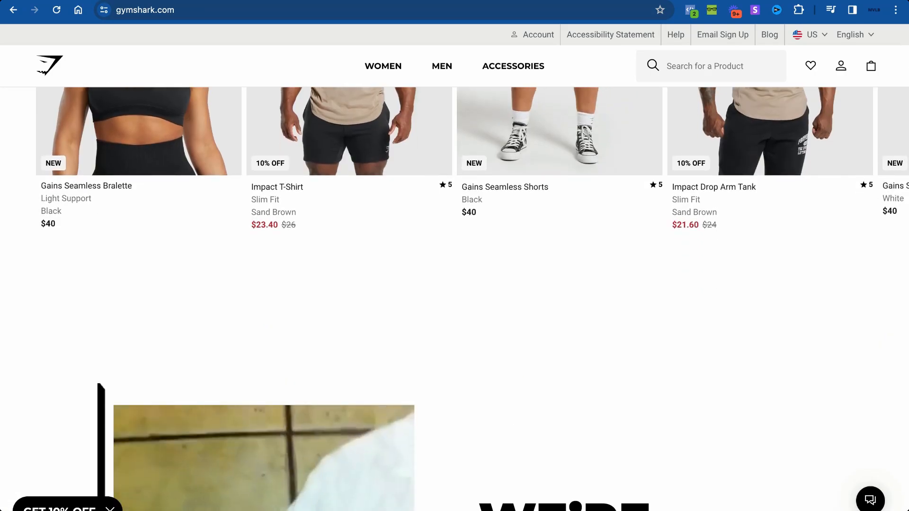
scroll(591, 191, "down", 1)
scroll(591, 191, "up", 11)
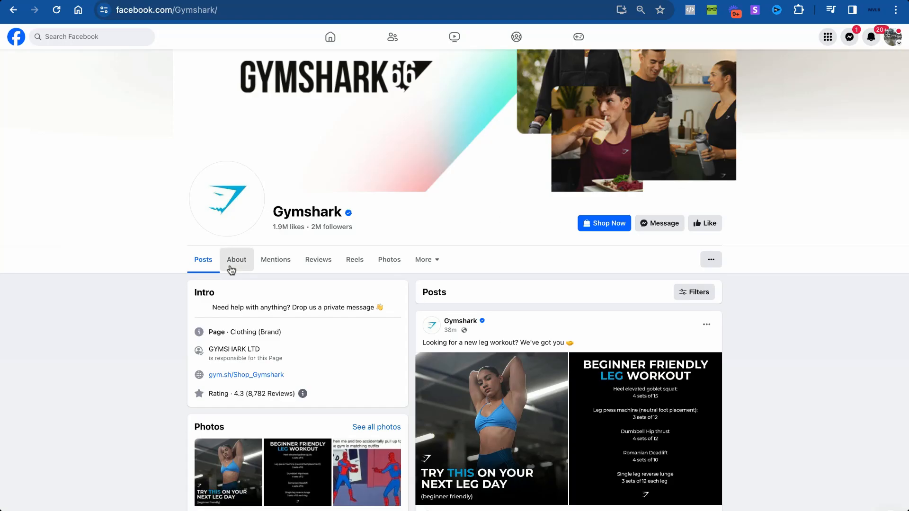
- View the page transparency information in the About section of Gymshark's Facebook page
left_click(231, 269)
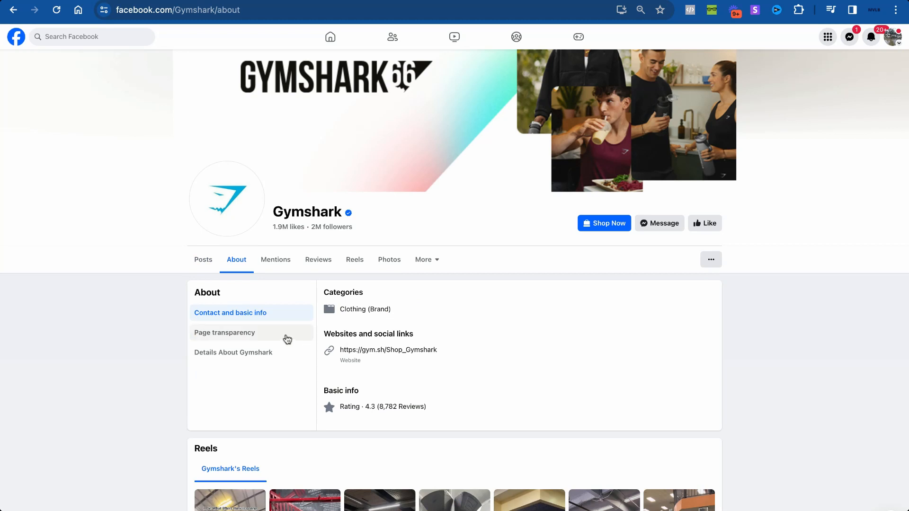
left_click(264, 337)
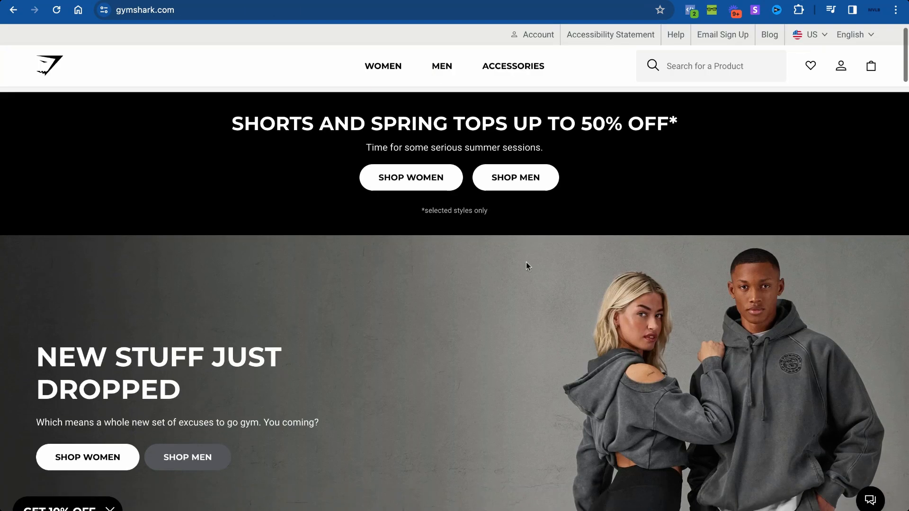
- Browse the Fresh Fits products on the Gymshark home page and return to the Welcome Series in the Figma flow chart
scroll(527, 262, "down", 10)
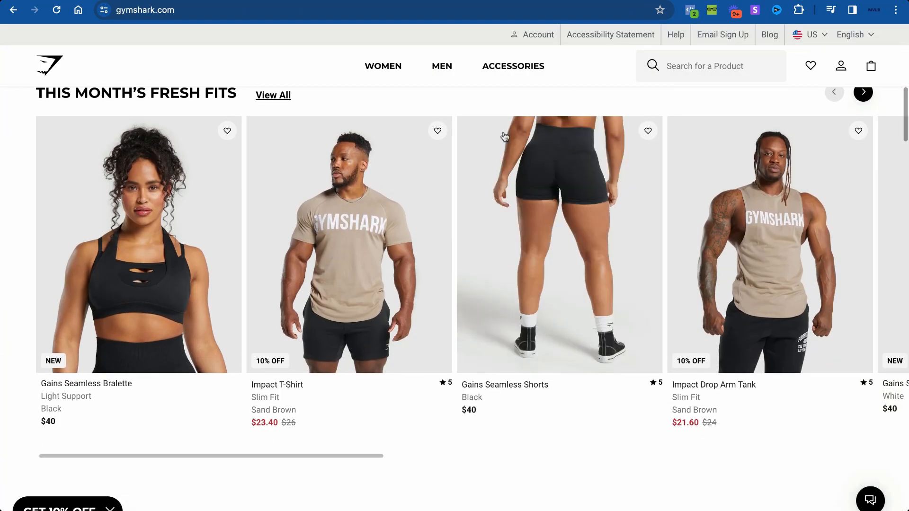
scroll(422, 264, "down", 4)
scroll(422, 263, "up", 3)
scroll(422, 264, "up", 4)
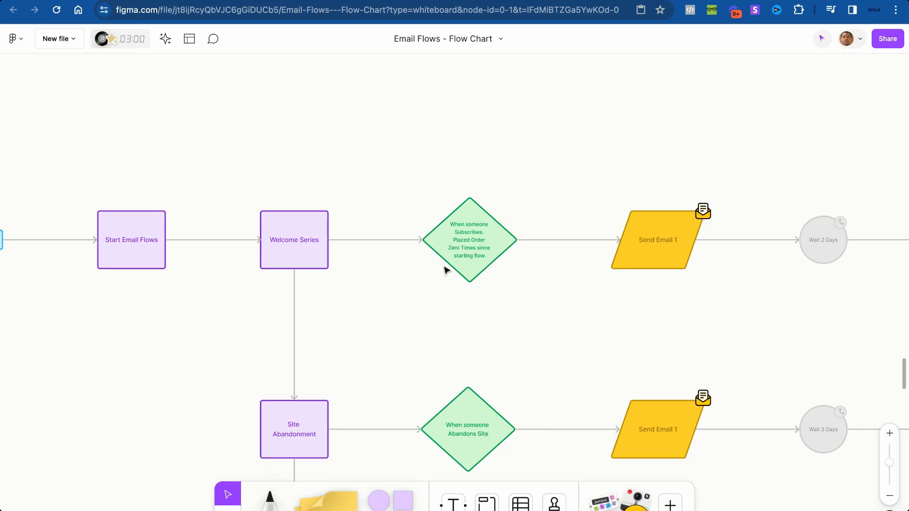
scroll(400, 290, "left", 3)
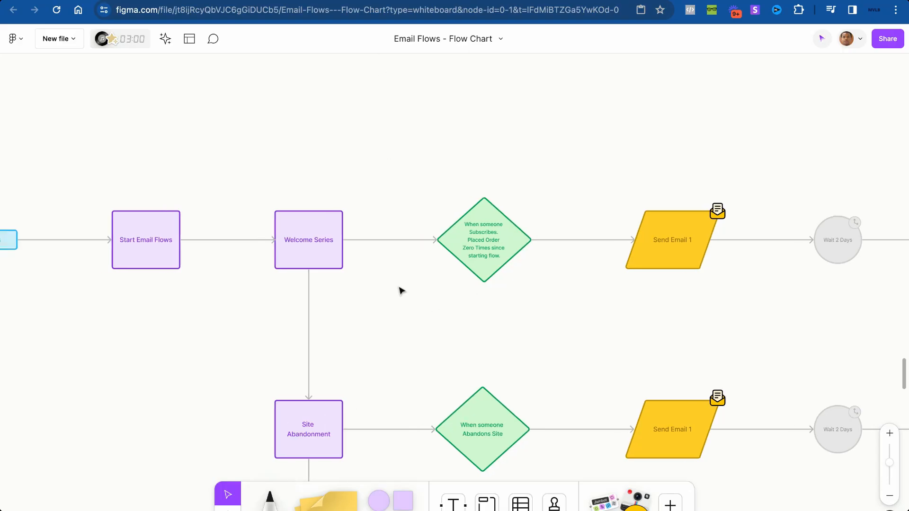
scroll(400, 290, "up", 1)
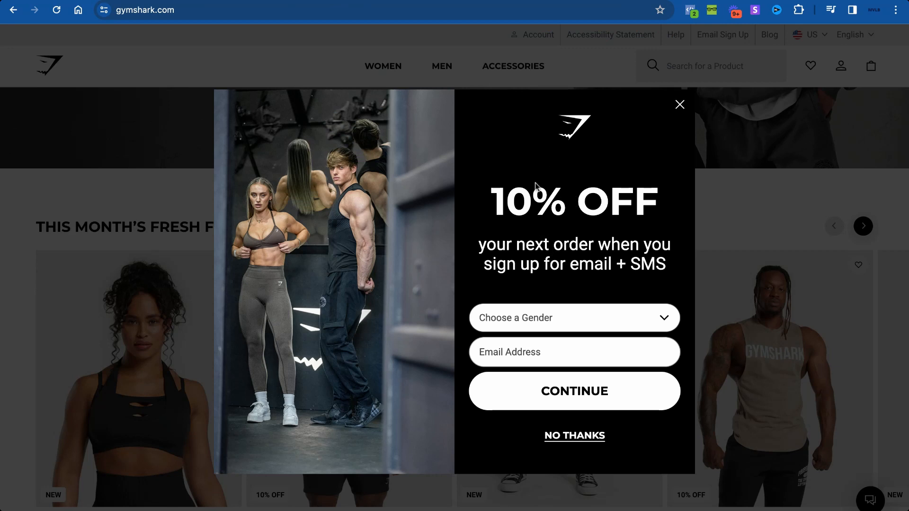
- Dismiss the 10% off sign-up popup on the Gymshark website and view the This Month's Fresh Fits products
left_click(694, 178)
scroll(357, 318, "down", 2)
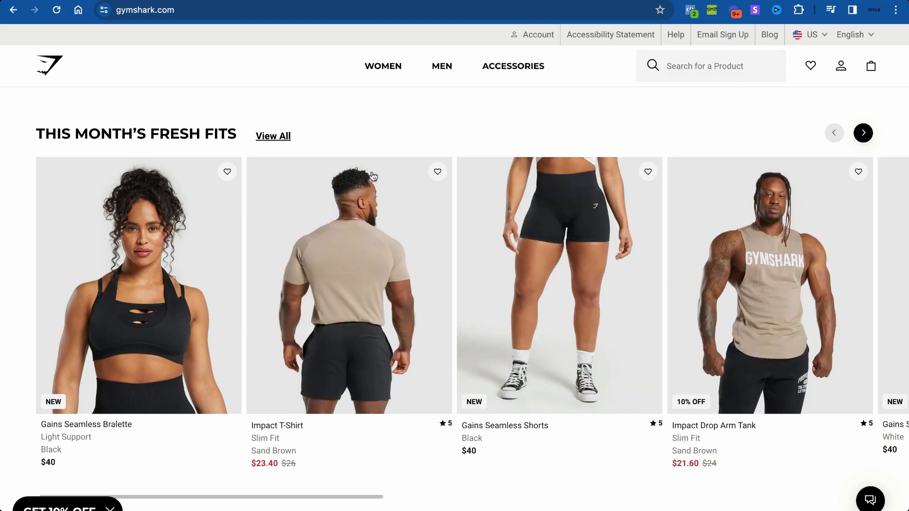
scroll(398, 127, "up", 1)
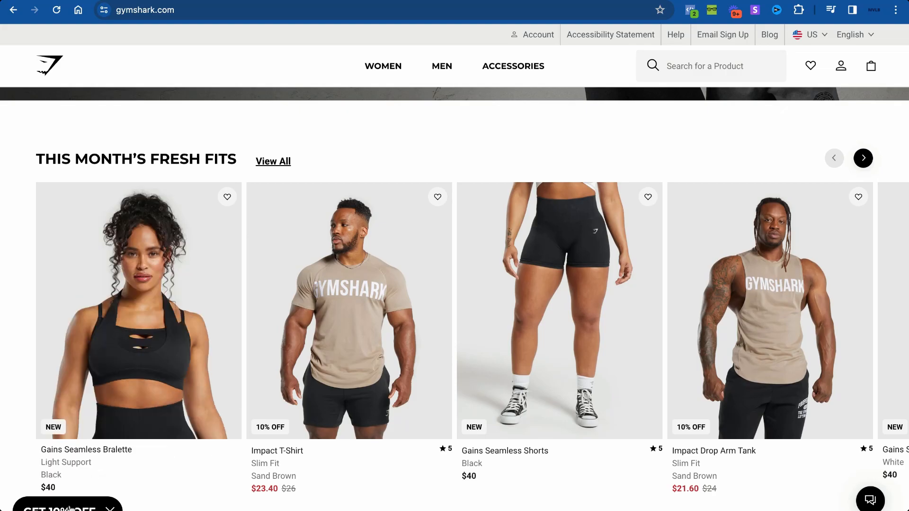
- Reopen the Get 10% Off offer to view its email sign-up form, and close it without signing up
left_click(70, 507)
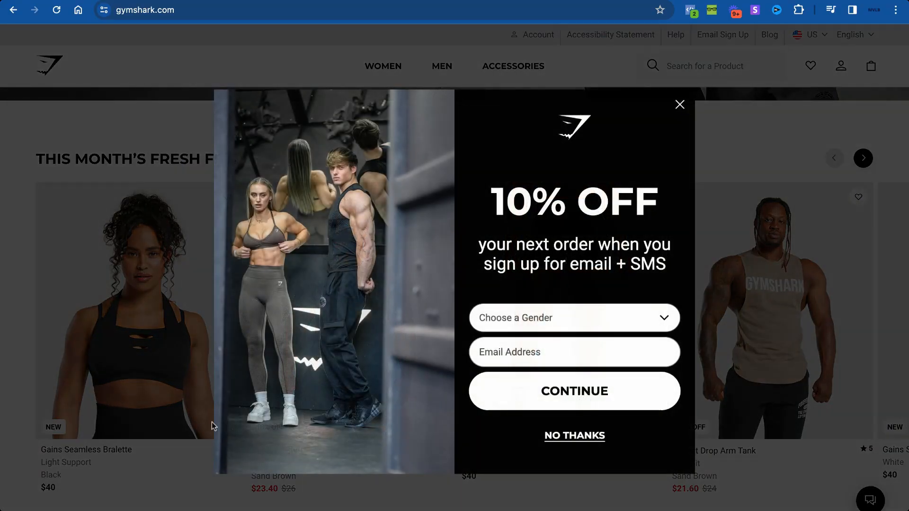
left_click(774, 140)
left_click(737, 151)
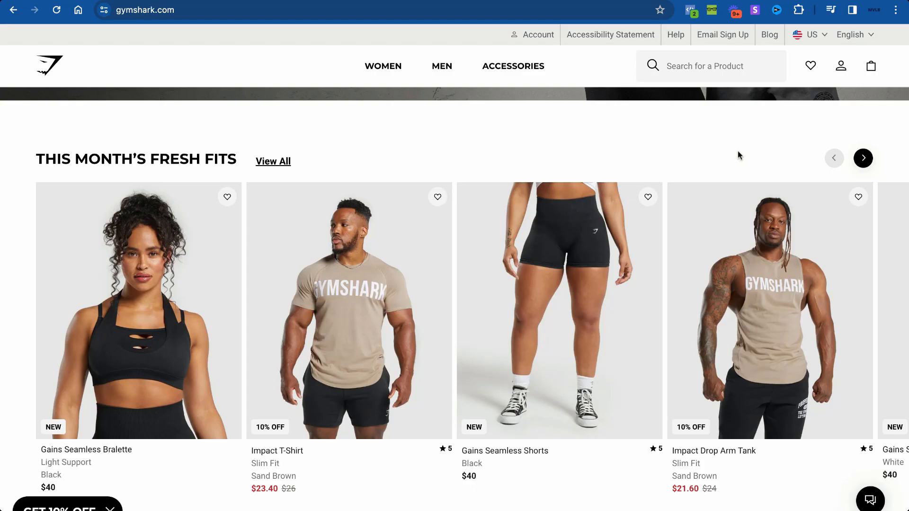
- Look over the Gymshark home page from its top banner and dismiss the 10% off email sign-up popup
scroll(734, 167, "up", 15)
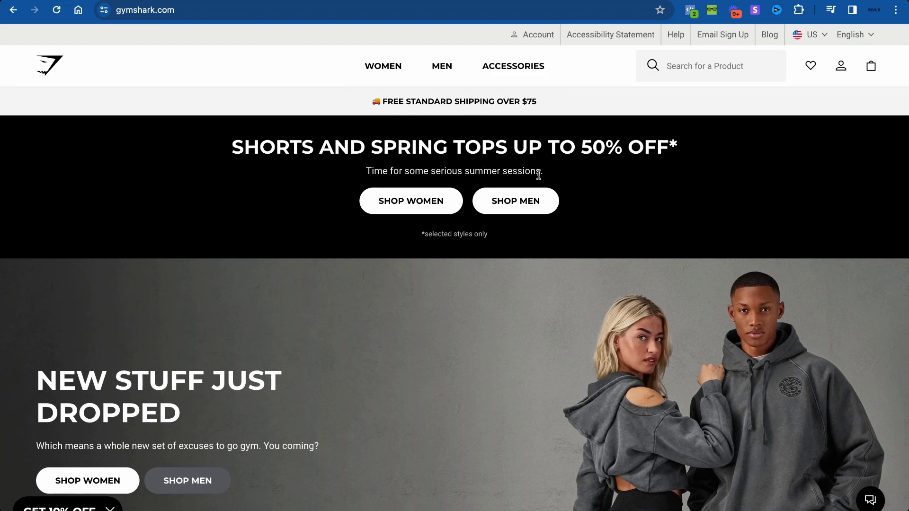
scroll(574, 179, "down", 6)
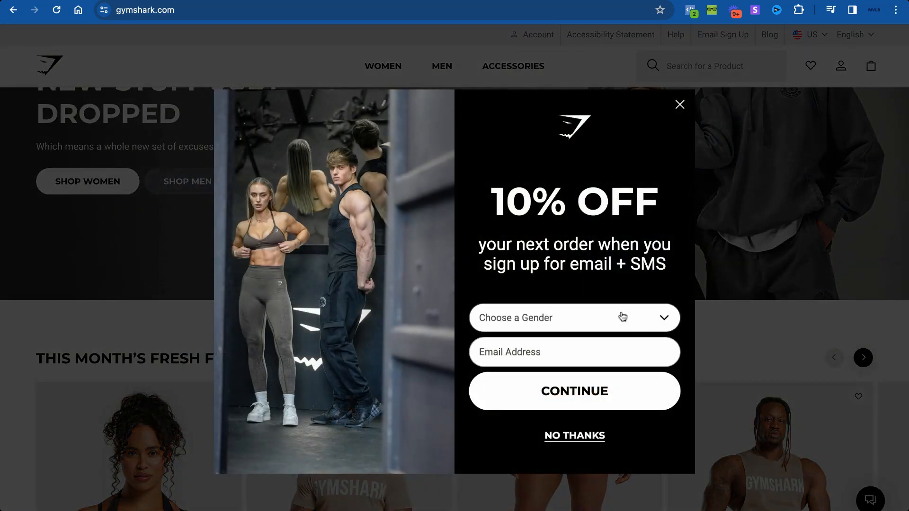
left_click(759, 248)
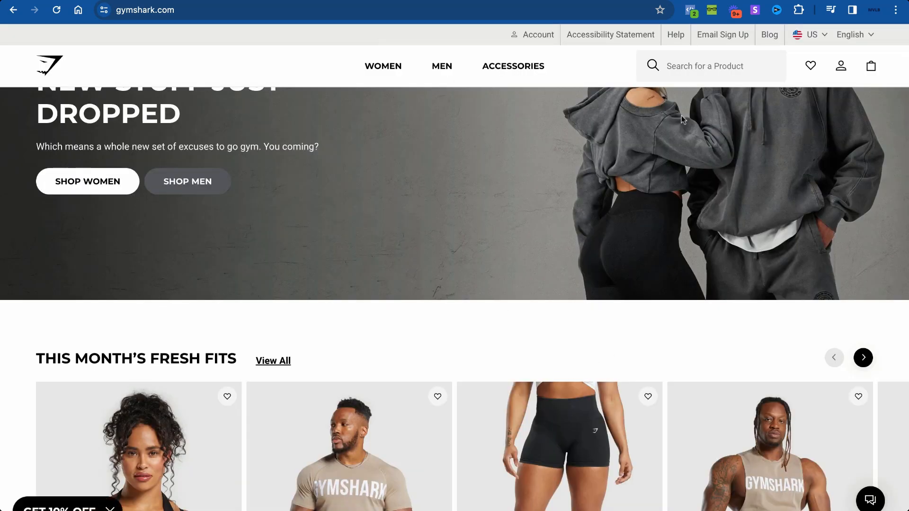
- Open the Email Sign Up form from the Gymshark footer to view its fields, and close it unsubmitted
scroll(590, 329, "down", 20)
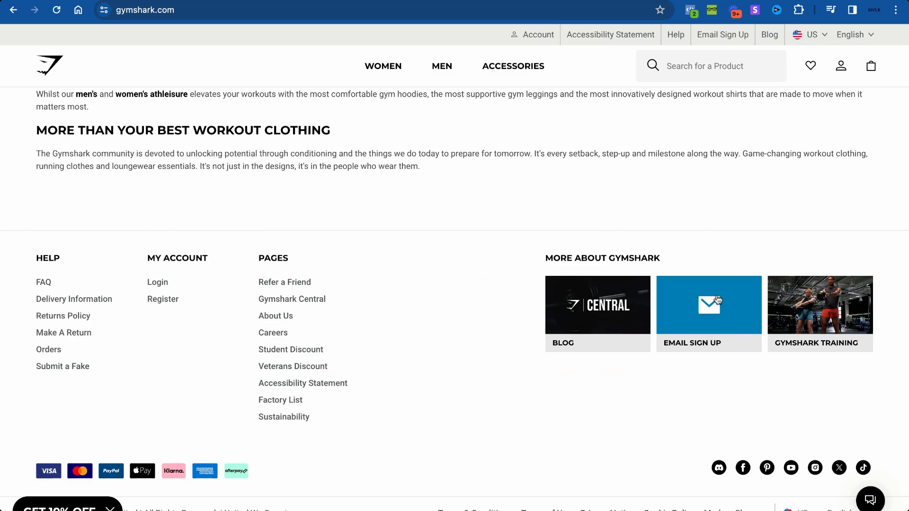
left_click(687, 284)
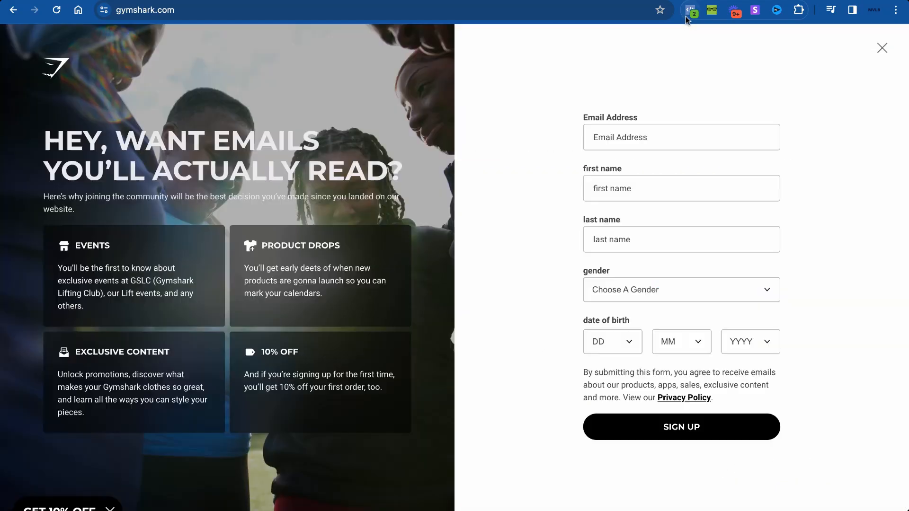
left_click(882, 48)
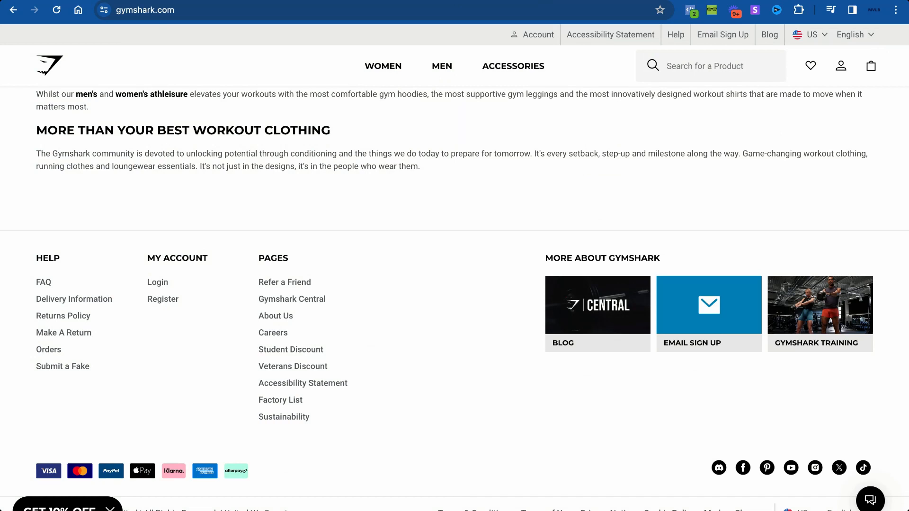
- Return to the Figma flow chart and examine the Welcome Series sequence, from its subscribe trigger through the emails and 2-day waits
key("ctrl+Tab")
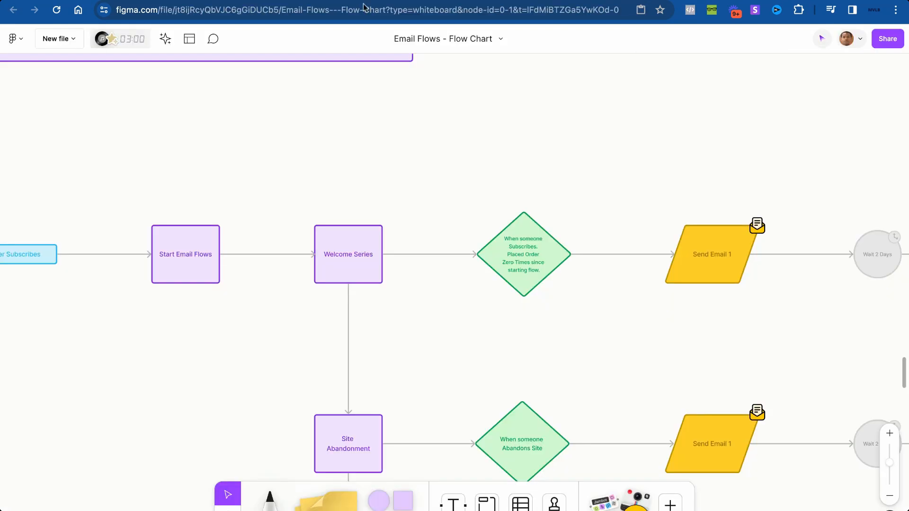
scroll(293, 183, "right", 1)
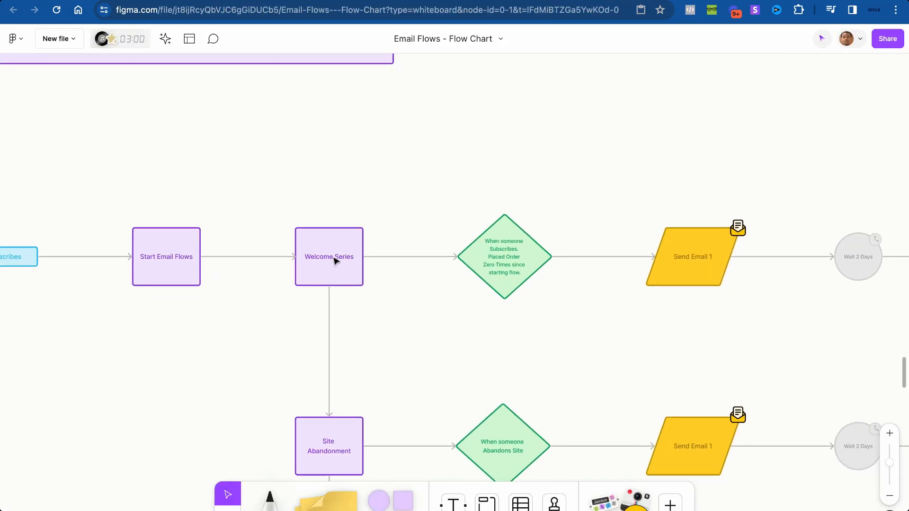
scroll(334, 261, "up", 5)
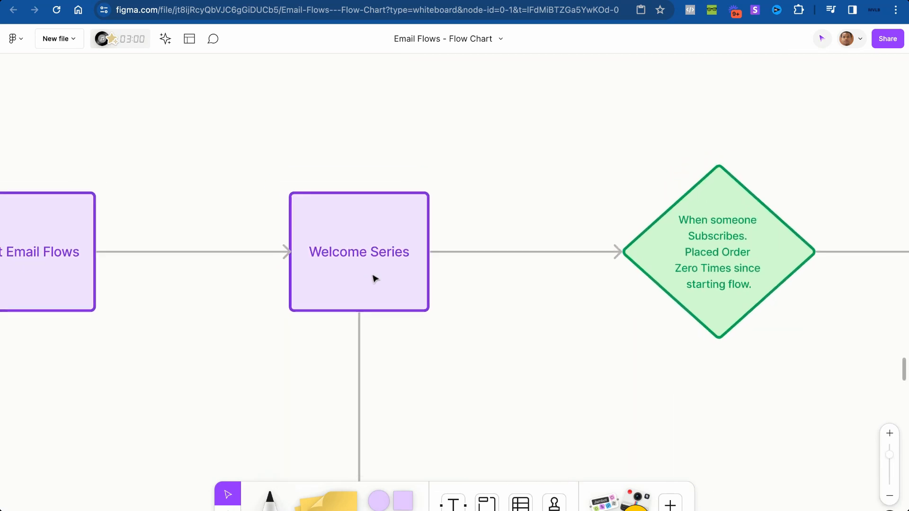
scroll(373, 278, "down", 3)
scroll(540, 266, "right", 3)
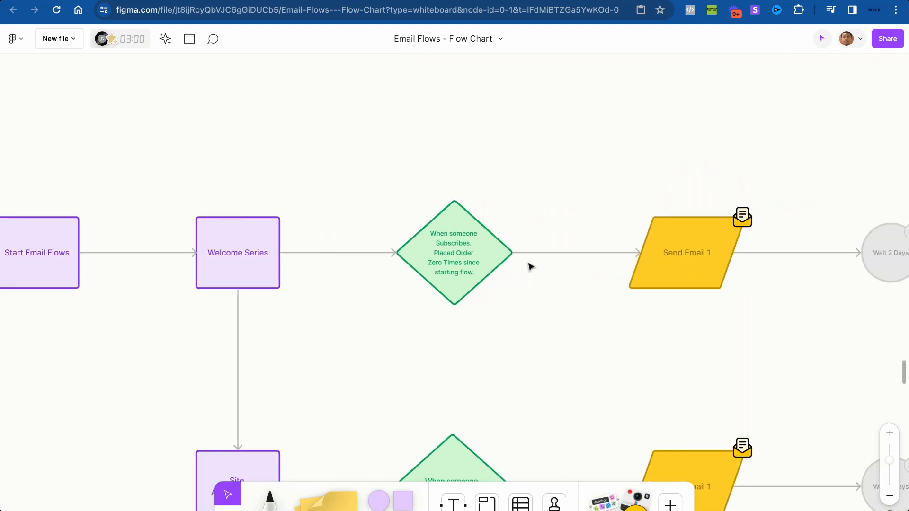
scroll(494, 264, "right", 1)
scroll(651, 278, "right", 4)
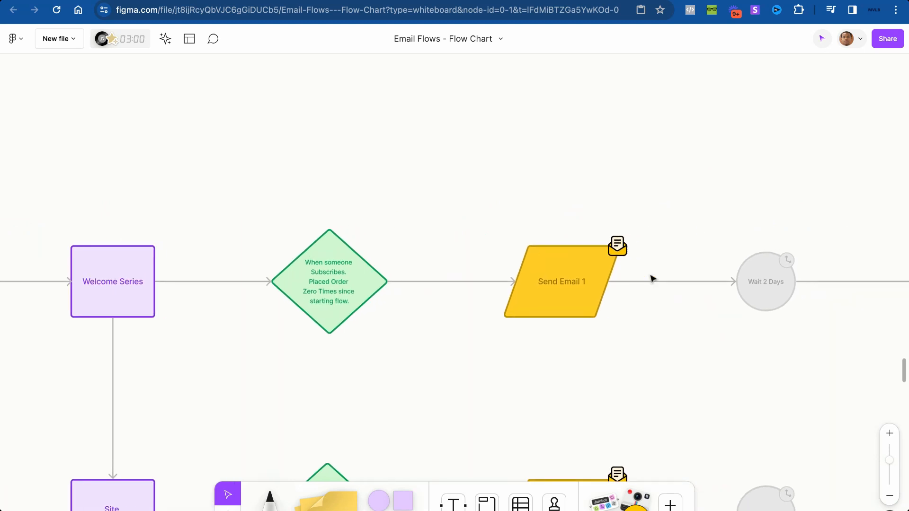
scroll(507, 276, "right", 15)
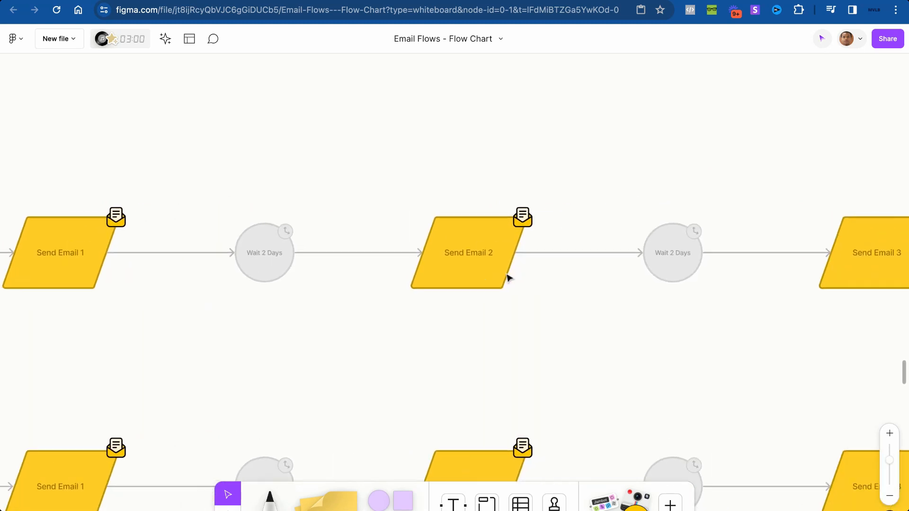
scroll(609, 276, "right", 5)
scroll(609, 276, "left", 15)
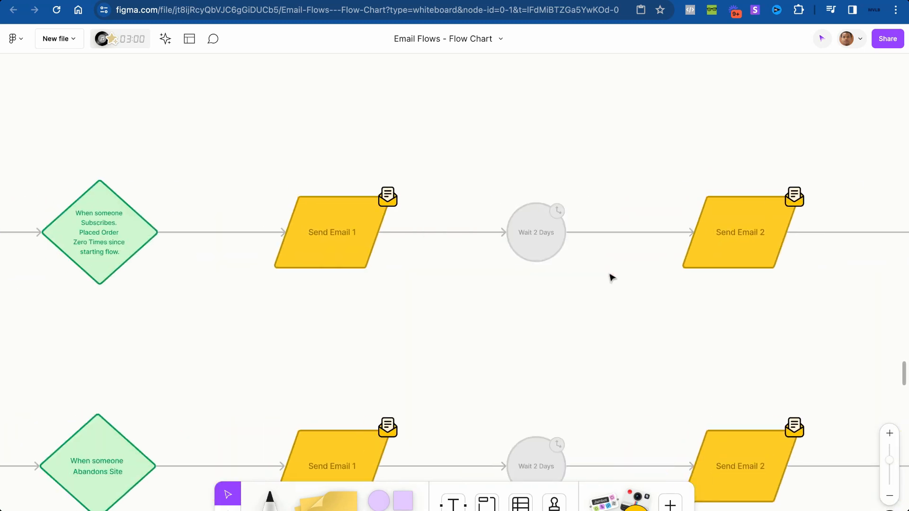
- Follow the Welcome Series flow through to Send Email 4, and re-examine its subscribe and zero-orders trigger
scroll(611, 277, "right", 15)
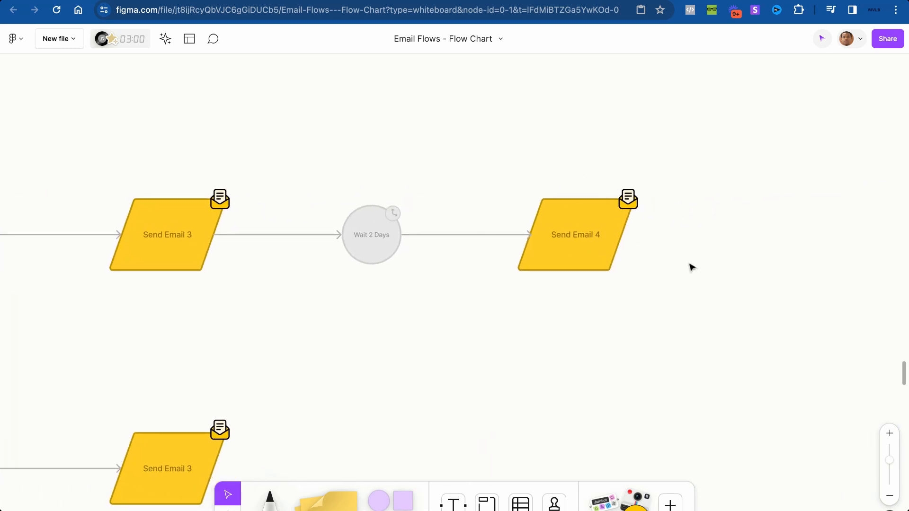
scroll(375, 274, "left", 15)
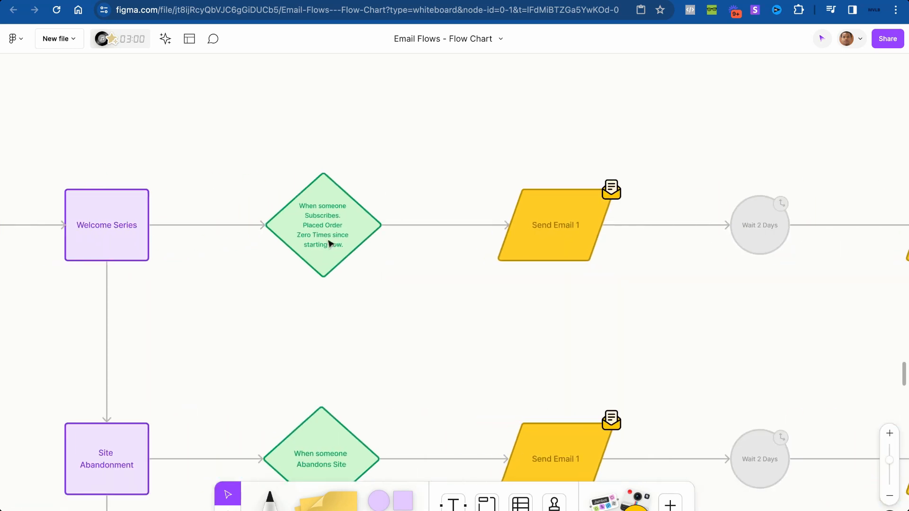
scroll(330, 244, "down", 2)
scroll(325, 238, "up", 3)
scroll(324, 237, "down", 5)
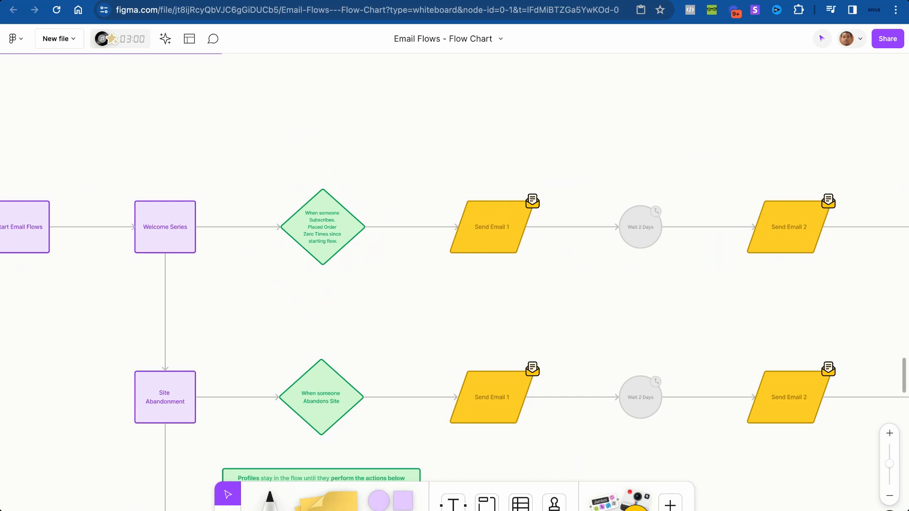
scroll(455, 241, "up", 3)
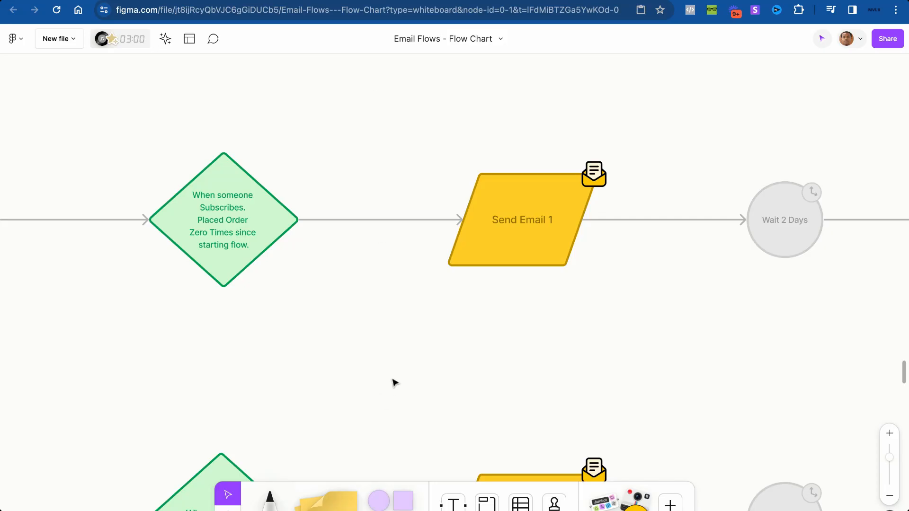
scroll(394, 382, "down", 3)
scroll(403, 372, "up", 5)
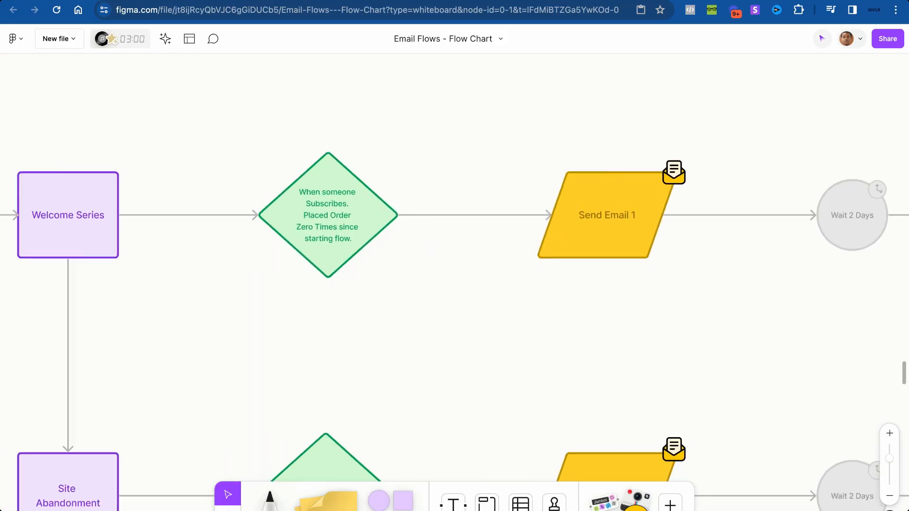
- Locate the Site Abandonment flow below the Welcome Series and view its trigger
scroll(403, 372, "left", 5)
scroll(439, 357, "down", 2)
scroll(438, 357, "down", 5)
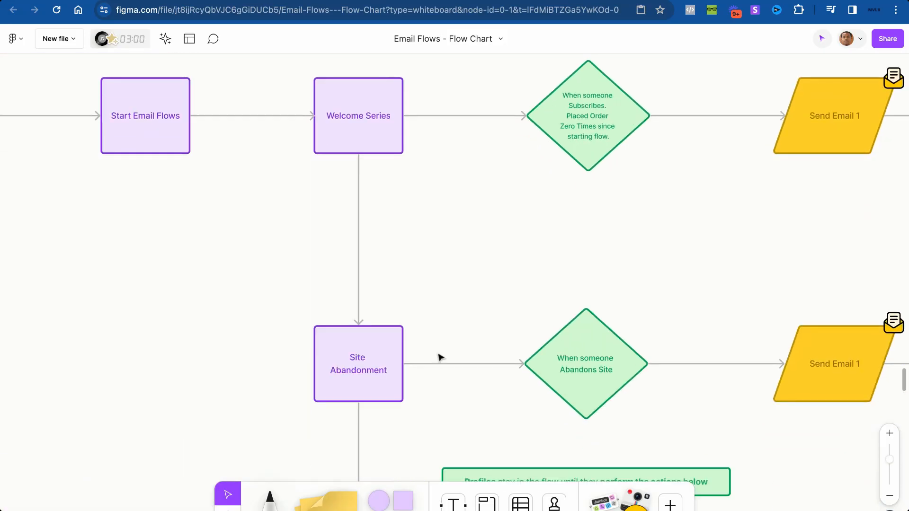
scroll(440, 357, "up", 3)
scroll(440, 357, "down", 3)
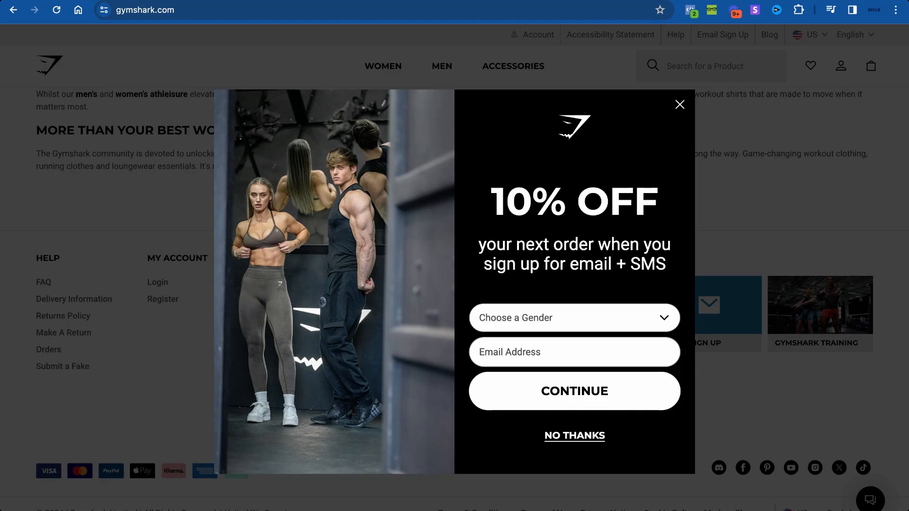
- Dismiss the 10% off popup on the Gymshark site and browse the home page's banners and product sections
left_click(774, 163)
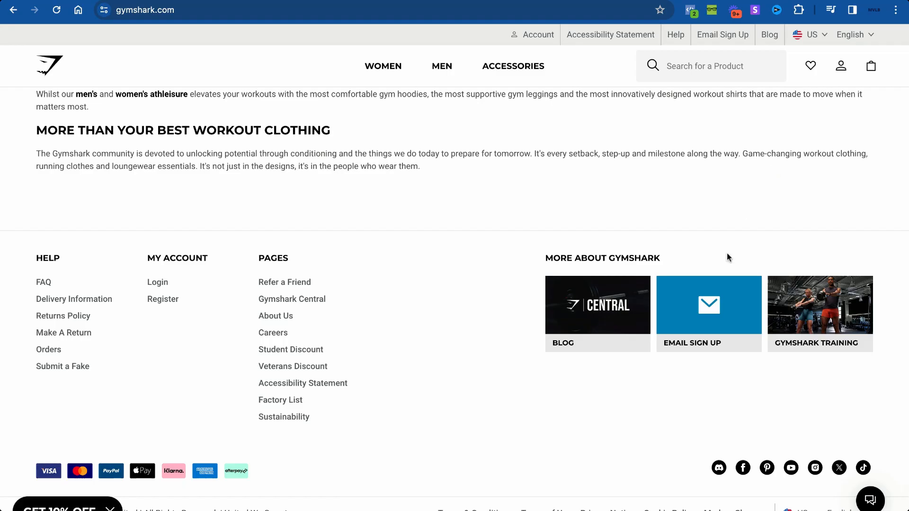
scroll(727, 255, "up", 20)
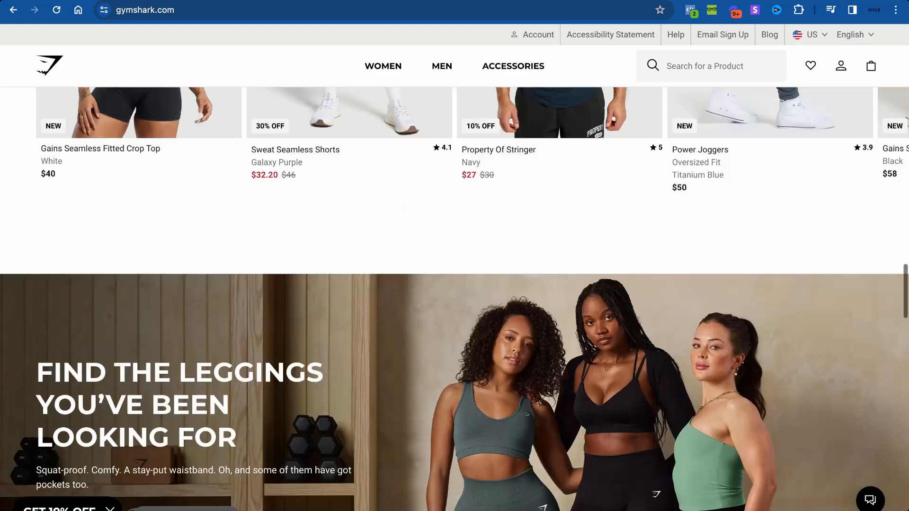
scroll(454, 298, "up", 10)
scroll(454, 299, "down", 9)
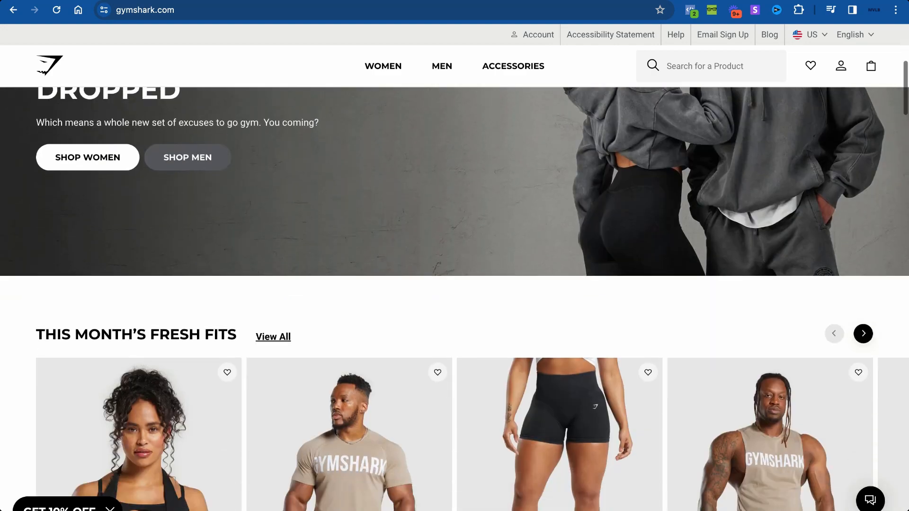
scroll(390, 350, "down", 12)
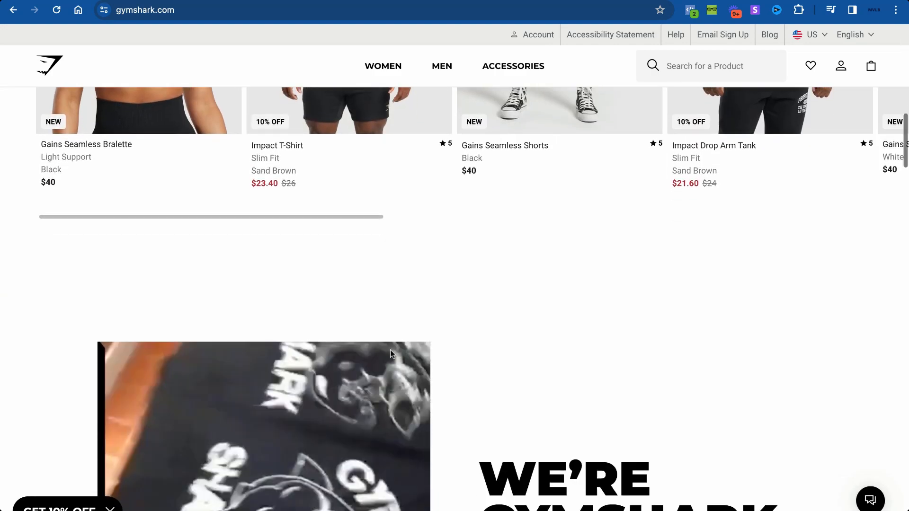
scroll(391, 354, "down", 20)
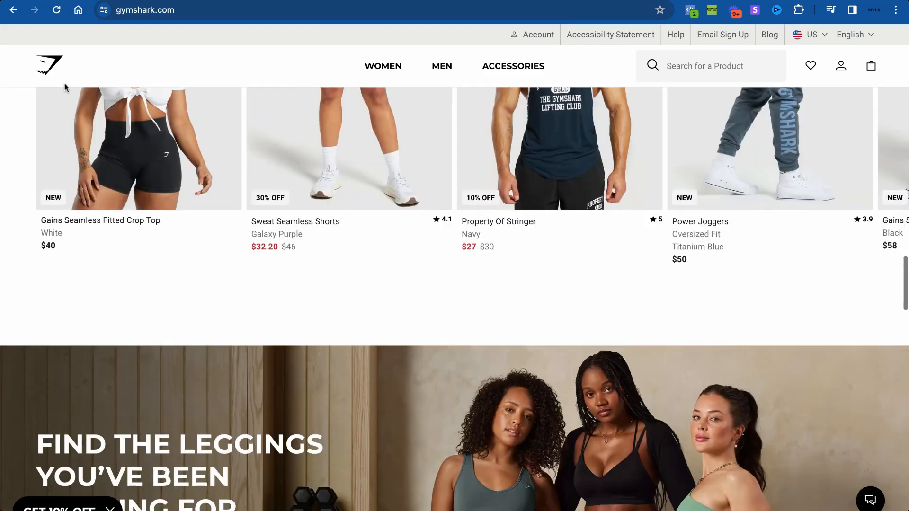
scroll(150, 289, "down", 9)
scroll(149, 288, "up", 15)
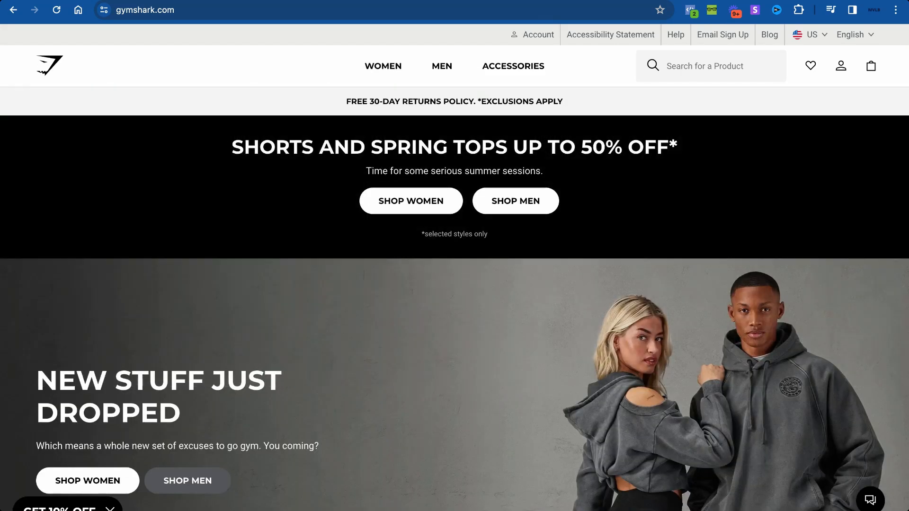
- Check the Site Abandonment flow in Figma, and return to Gymshark to browse its leggings and shop category sections
key("ctrl+Tab")
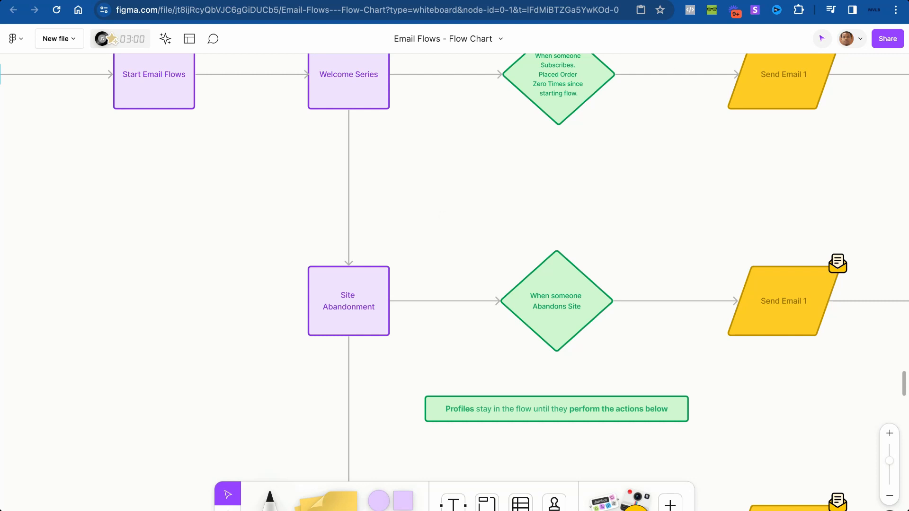
key("ctrl+Tab")
scroll(375, 222, "down", 15)
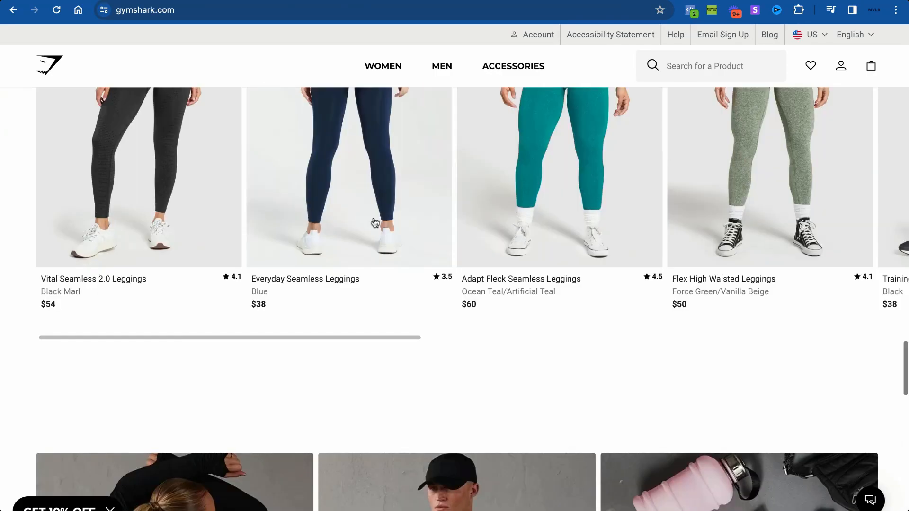
scroll(375, 222, "up", 10)
scroll(438, 259, "down", 15)
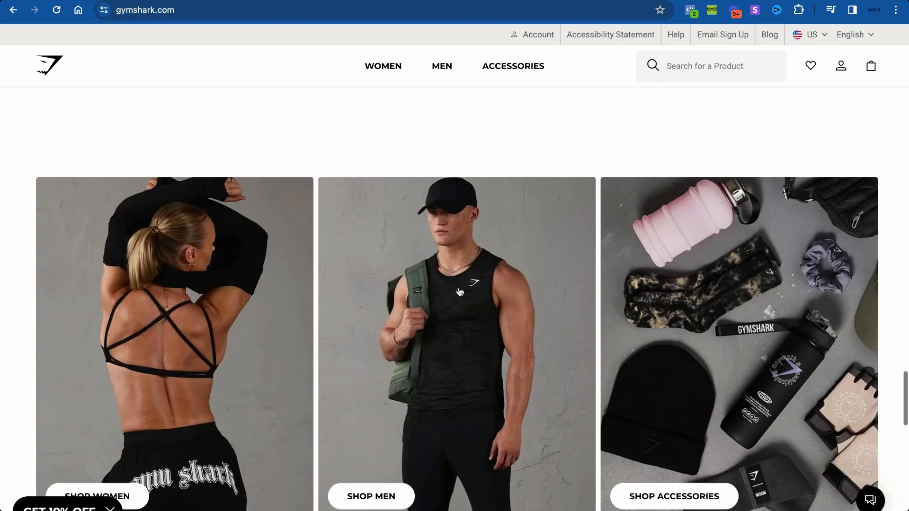
scroll(460, 291, "up", 15)
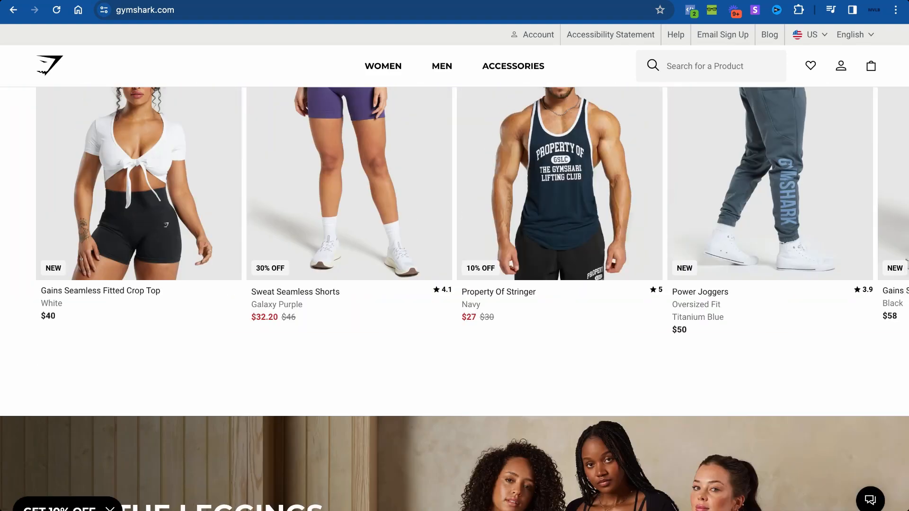
- Return to the Figma flow chart and inspect the Site Abandonment block with its "When someone Abandons Site" trigger
key("ctrl+Tab")
scroll(438, 296, "down", 1)
scroll(438, 296, "right", 1)
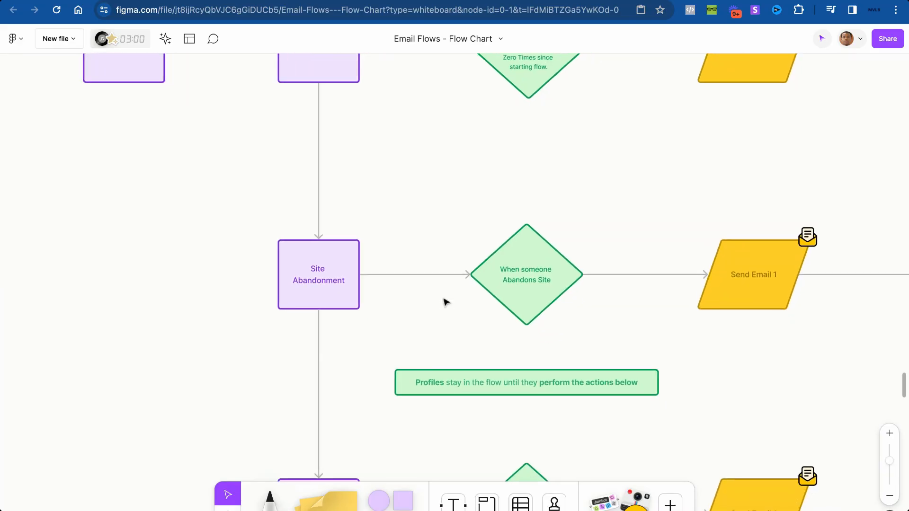
scroll(442, 298, "up", 5)
scroll(443, 298, "down", 1)
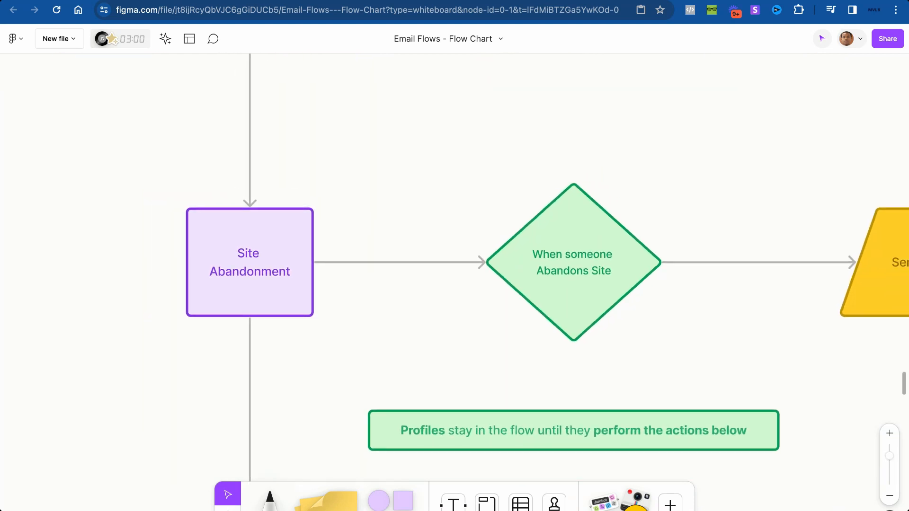
- Glance at the Gymshark home page, and return to Figma to read the Site Abandonment trigger and the profiles note below it
key("ctrl+shift+Tab")
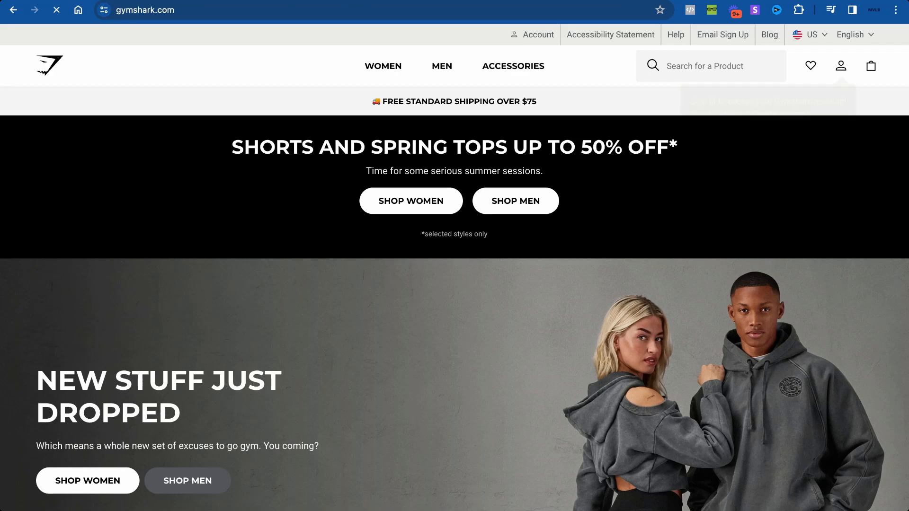
key("ctrl+Tab")
scroll(457, 238, "down", 3)
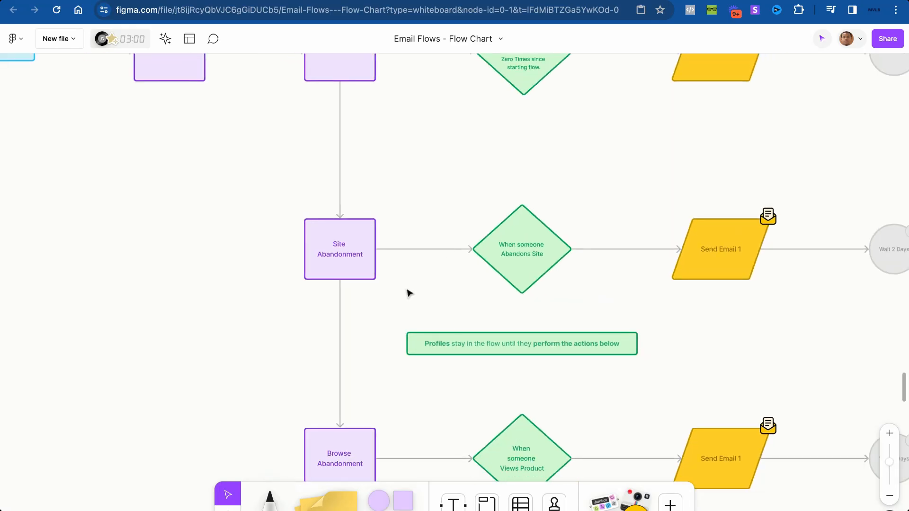
scroll(407, 295, "up", 3)
scroll(404, 297, "down", 4)
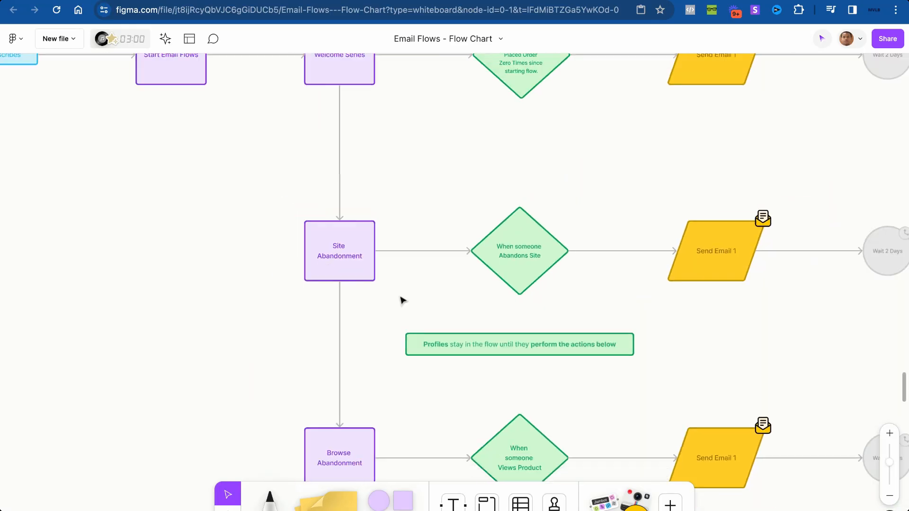
scroll(402, 300, "up", 5)
scroll(401, 298, "up", 1)
scroll(399, 298, "right", 3)
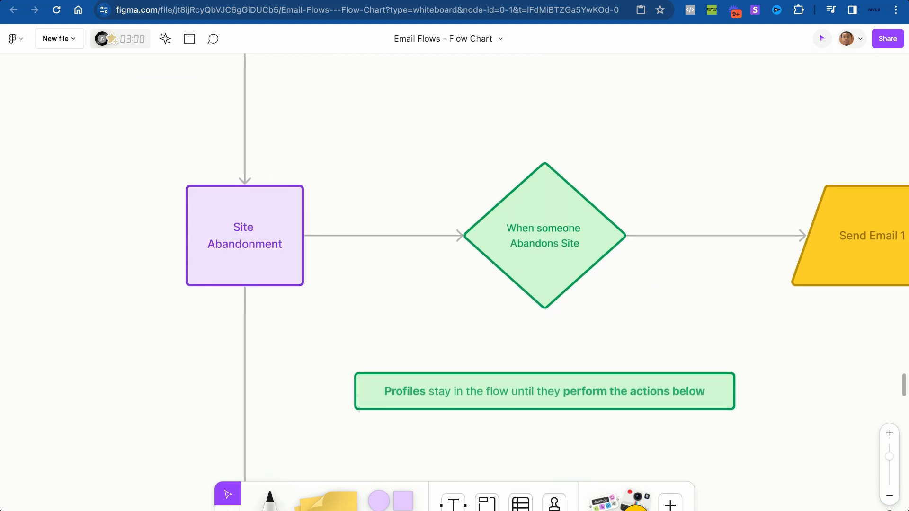
scroll(398, 294, "down", 3)
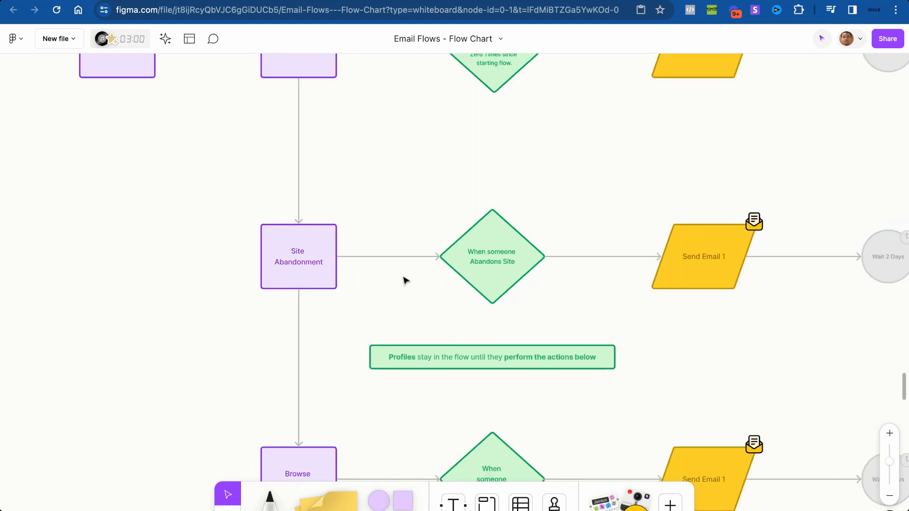
- Compare the Gymshark home page with the Site Abandonment flow, following its emails and 2-day waits through Send Email 3
key("ctrl+Tab")
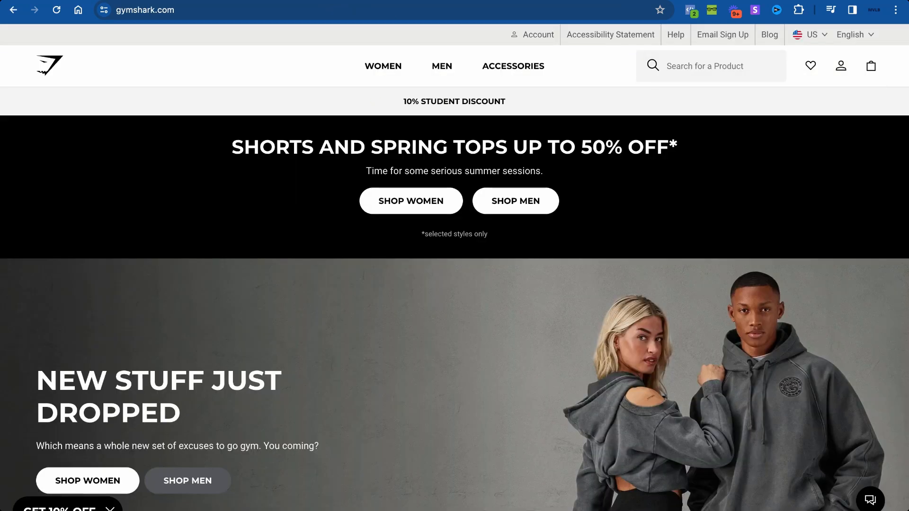
key("ctrl+shift+Tab")
scroll(496, 259, "right", 3)
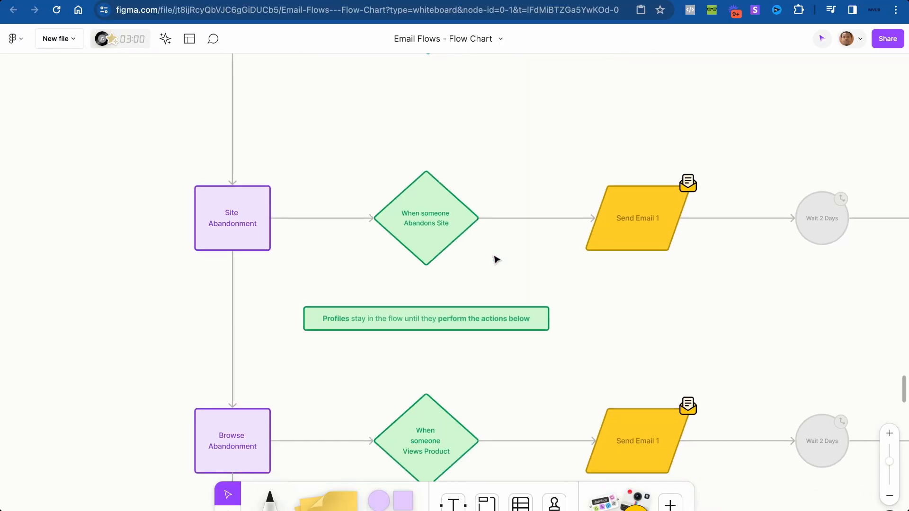
scroll(454, 282, "right", 10)
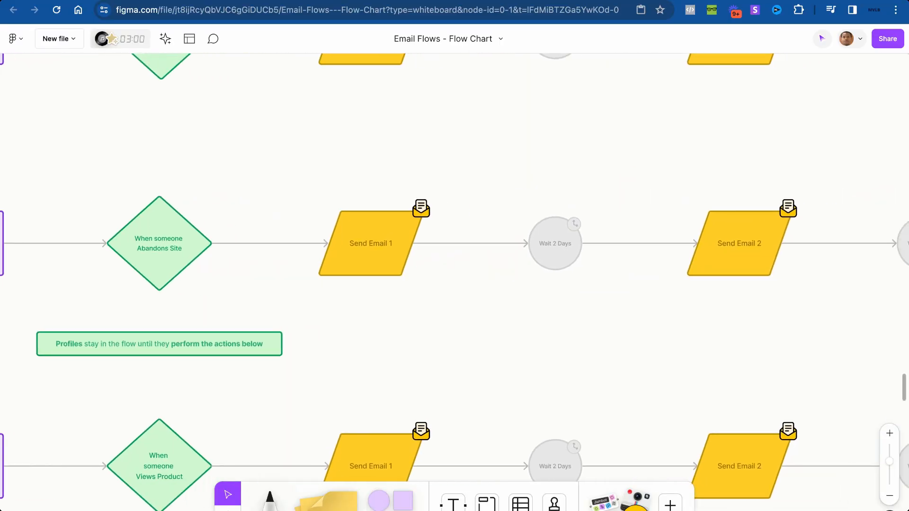
scroll(455, 281, "right", 10)
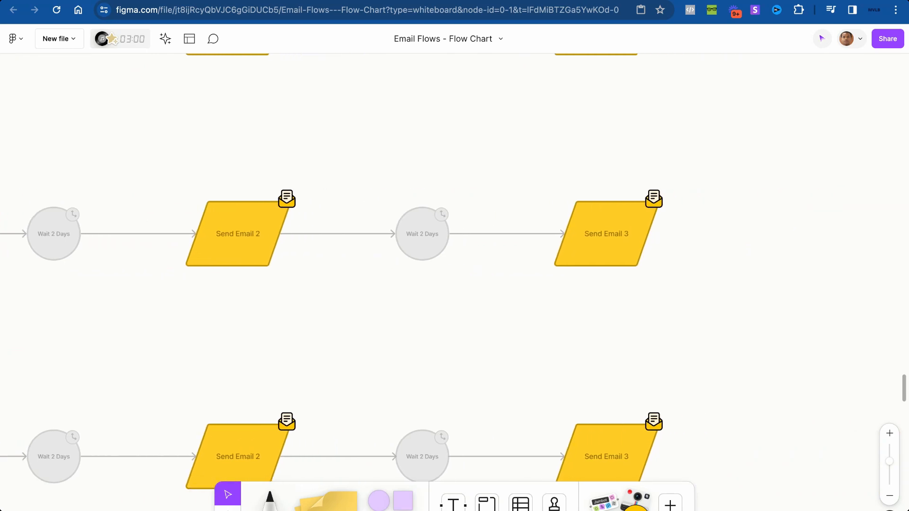
scroll(455, 282, "left", 15)
scroll(454, 282, "right", 2)
scroll(454, 281, "up", 5)
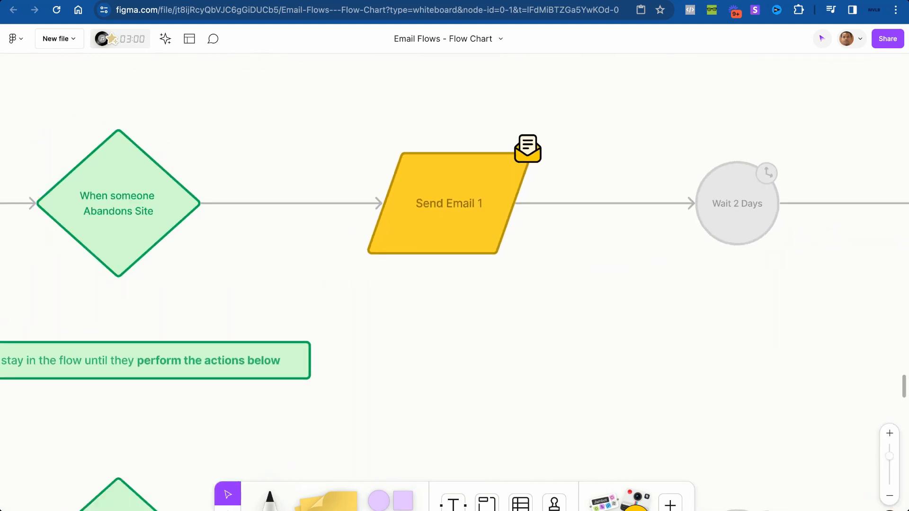
scroll(454, 282, "down", 5)
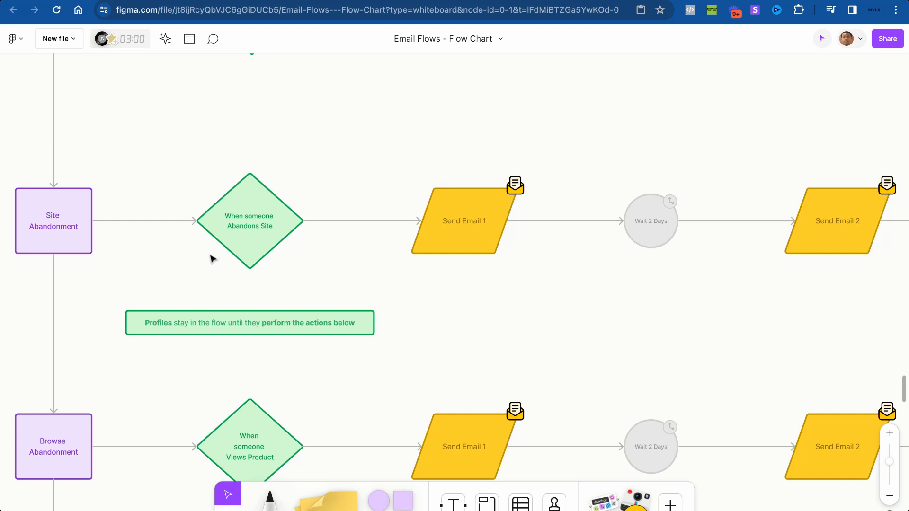
scroll(212, 259, "left", 5)
scroll(189, 260, "up", 2)
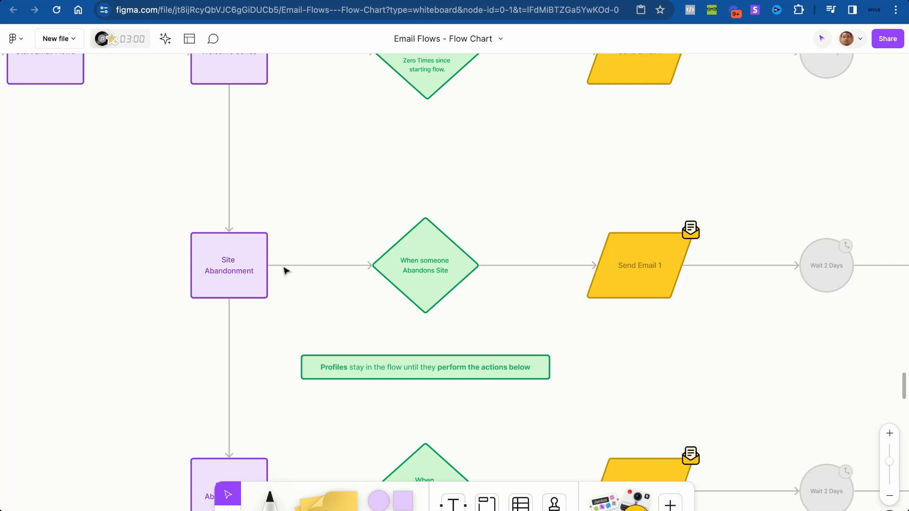
- Survey the remaining email flows down to Post Purchase, and focus on the Browse Abandonment flow and its product-view trigger
scroll(284, 269, "down", 5)
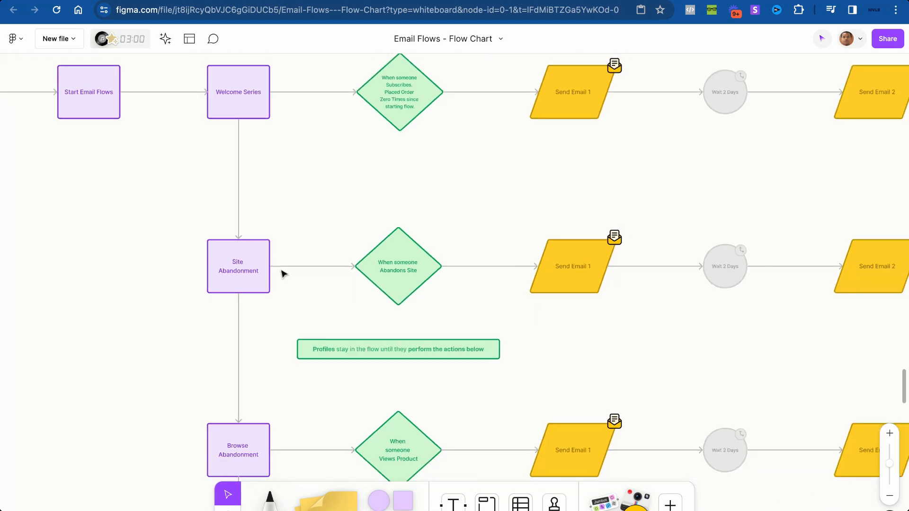
scroll(284, 270, "down", 5)
scroll(284, 270, "up", 3)
scroll(454, 265, "up", 10)
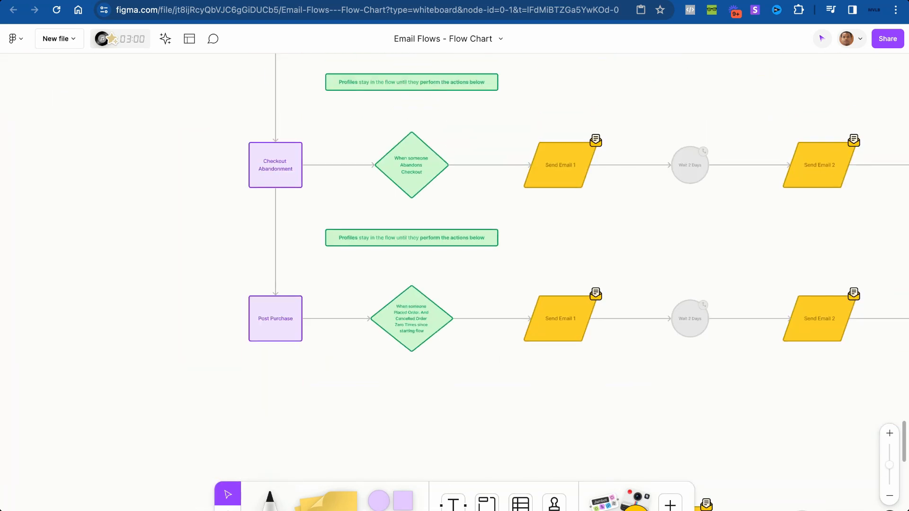
scroll(454, 266, "down", 3)
scroll(455, 265, "up", 3)
scroll(274, 289, "up", 2)
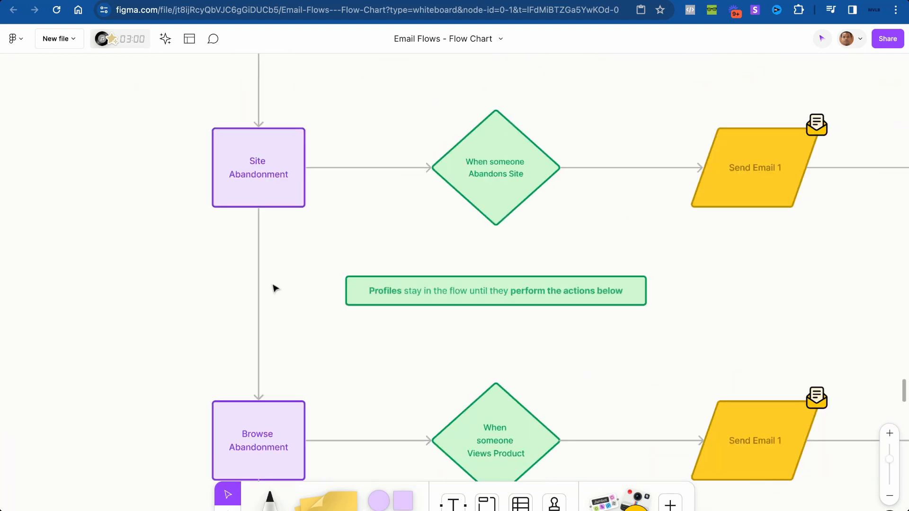
scroll(274, 287, "down", 4)
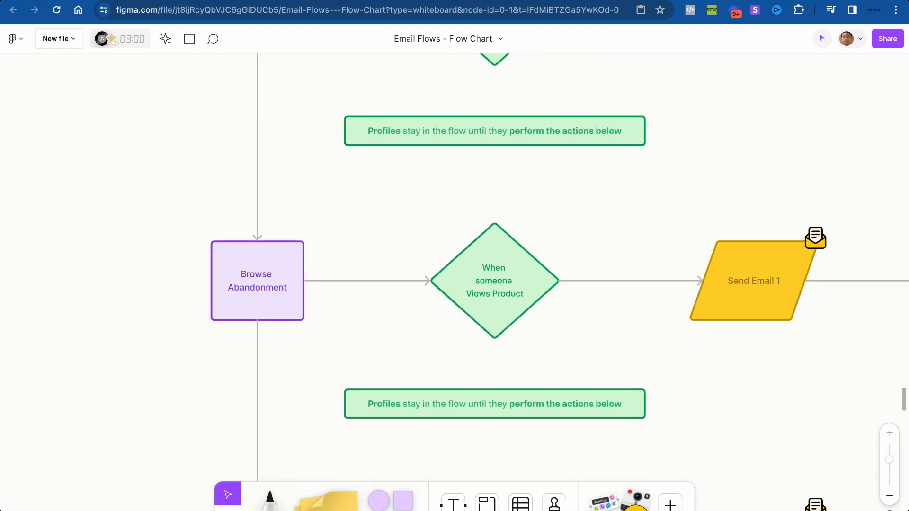
- Go from the Browse Abandonment flow to the Gymshark website and open the Impact T-Shirt from This Month's Fresh Fits
scroll(354, 304, "down", 3)
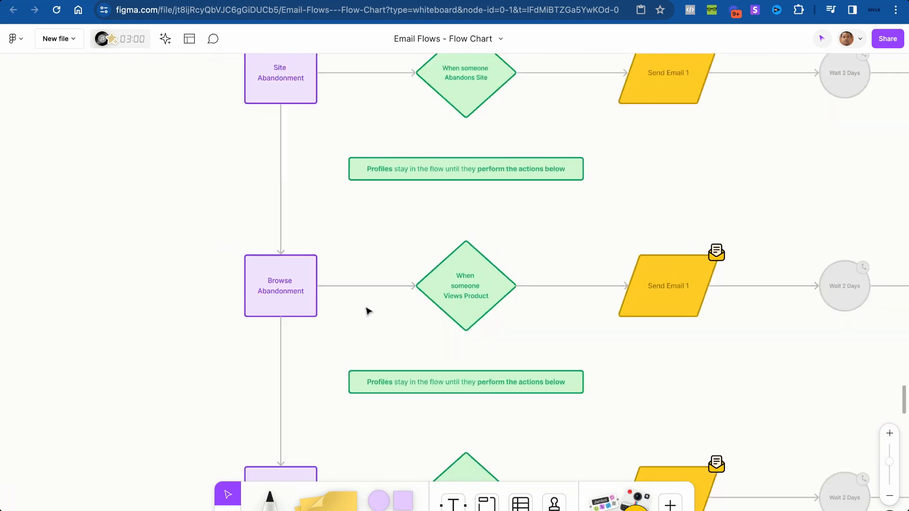
scroll(367, 310, "up", 4)
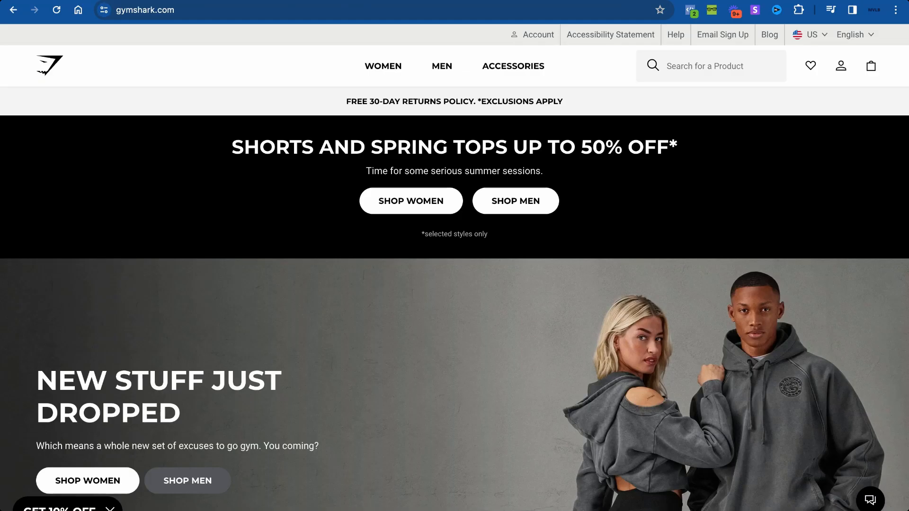
scroll(421, 308, "down", 10)
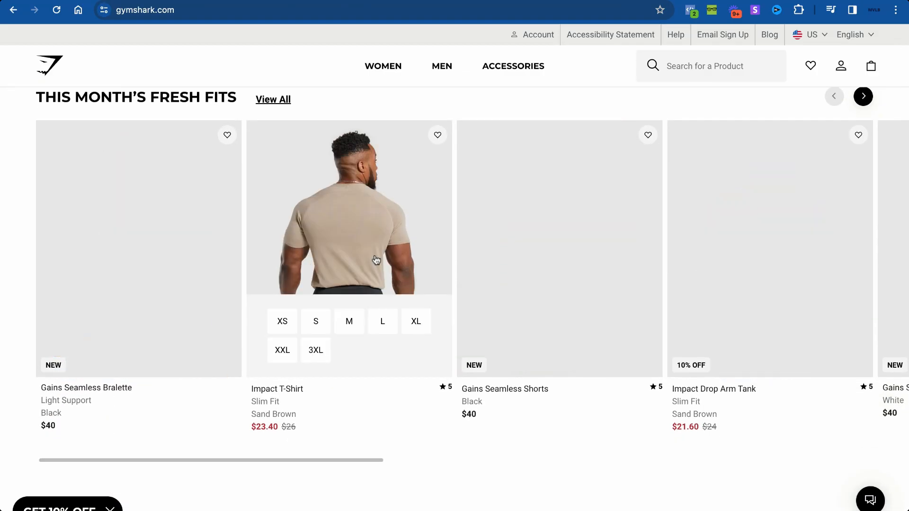
left_click(377, 262)
- Look through the Impact T-Shirt product page, from the price and size options down to the community reviews
scroll(507, 260, "down", 10)
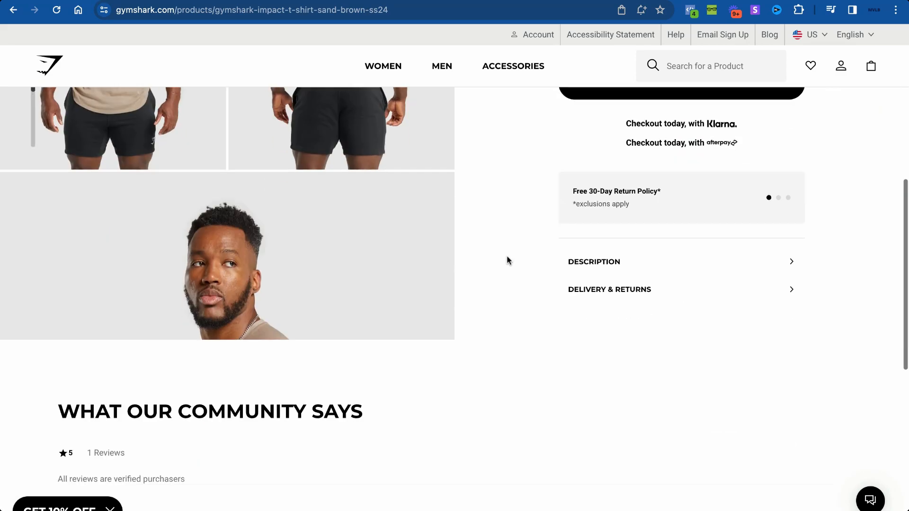
scroll(507, 260, "up", 10)
scroll(507, 261, "down", 11)
scroll(641, 197, "up", 10)
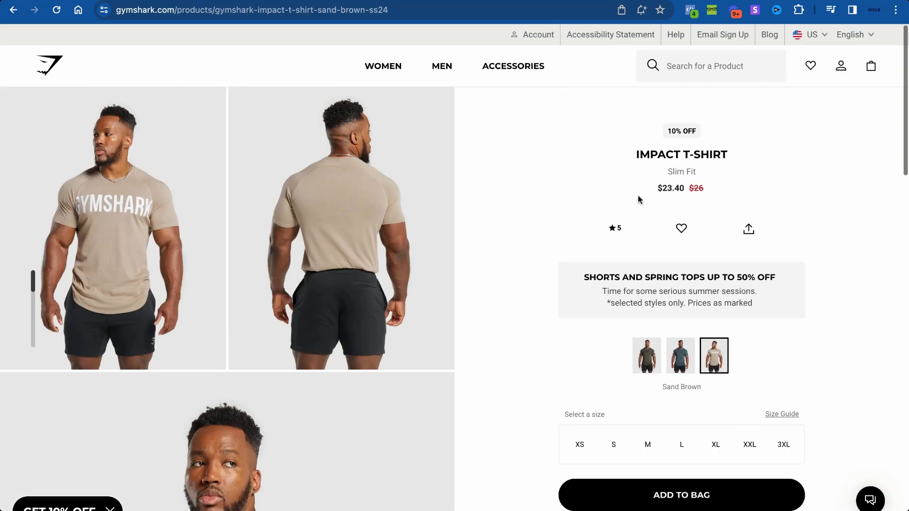
scroll(489, 234, "down", 11)
scroll(490, 234, "up", 10)
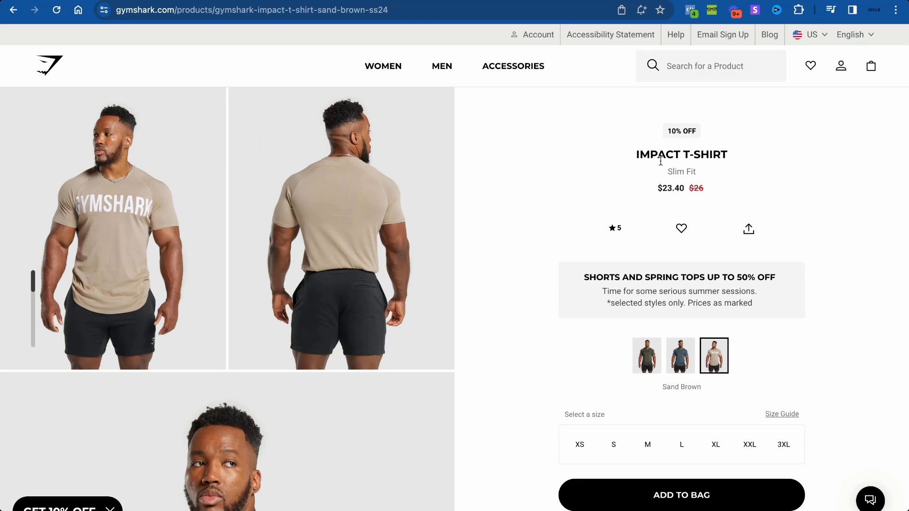
- Return to the Figma flow chart and inspect the Browse Abandonment block with its "When someone Views Product" trigger
key("ctrl+Tab")
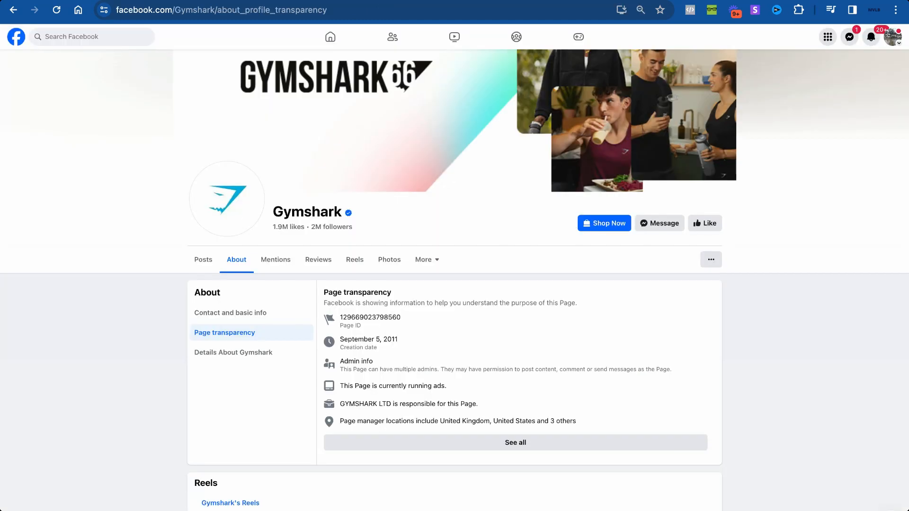
key("ctrl+shift+Tab")
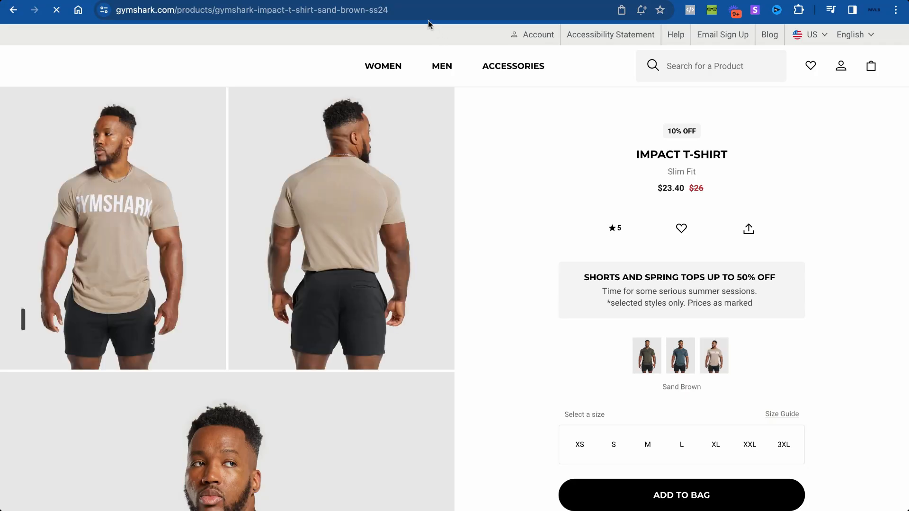
key("ctrl+shift+Tab")
scroll(372, 260, "down", 3)
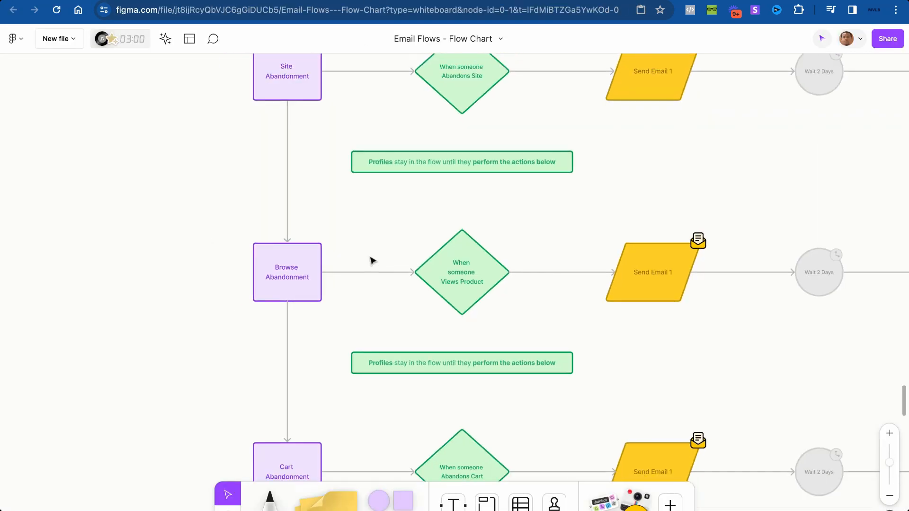
scroll(361, 260, "up", 3)
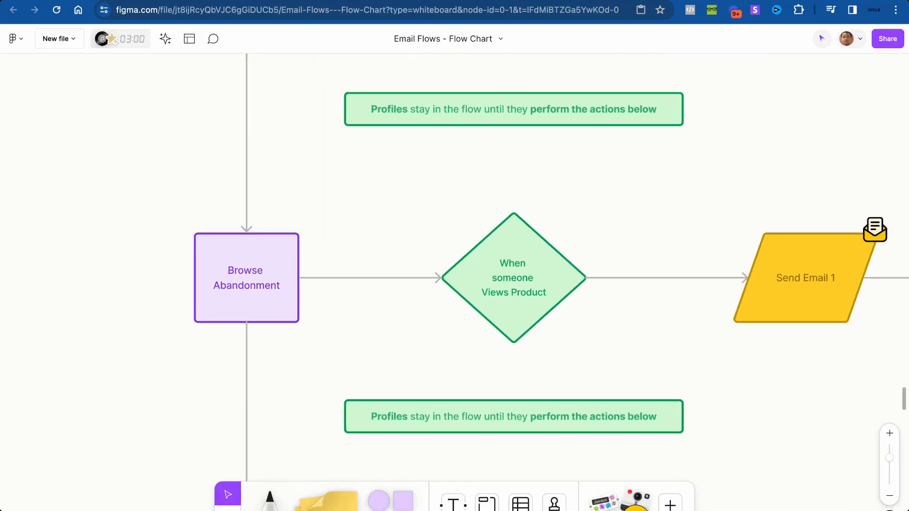
scroll(481, 318, "down", 3)
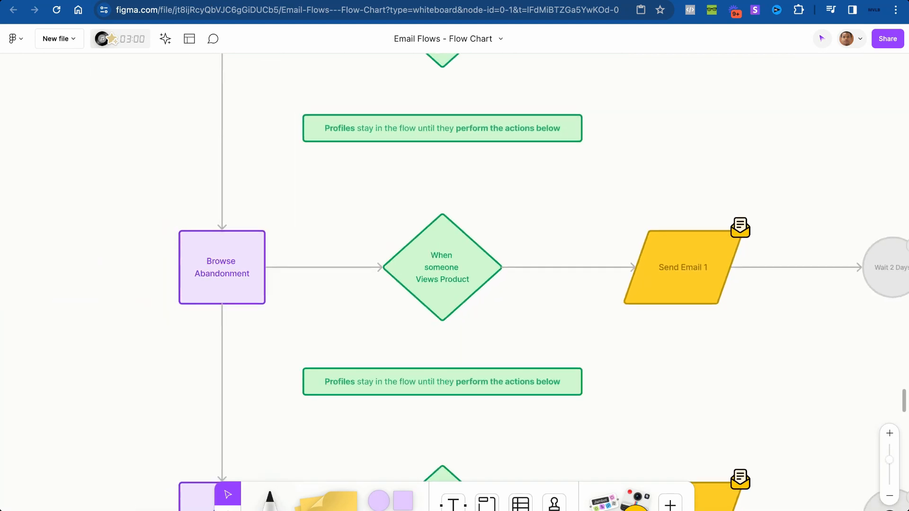
- Follow the Browse Abandonment emails and 2-day waits through to Send Email 3, and return to the flow's trigger
scroll(478, 317, "up", 2)
scroll(455, 306, "right", 10)
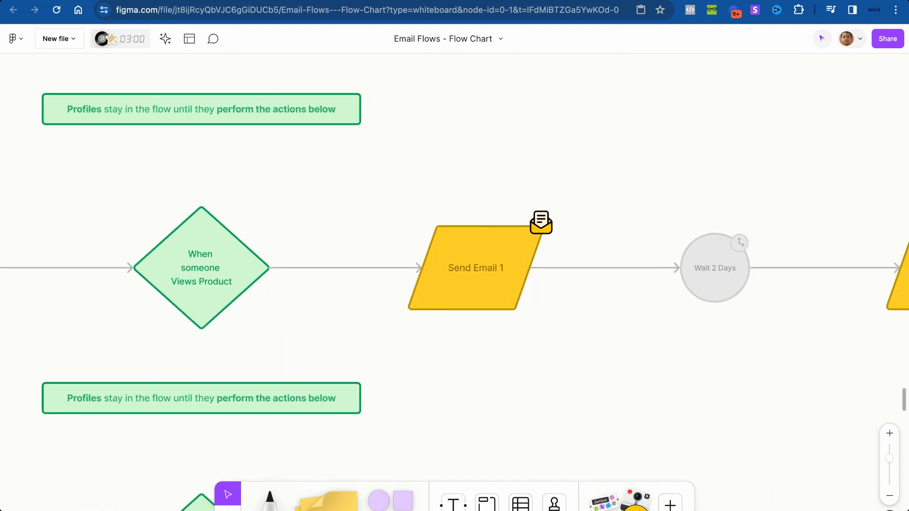
scroll(504, 307, "right", 12)
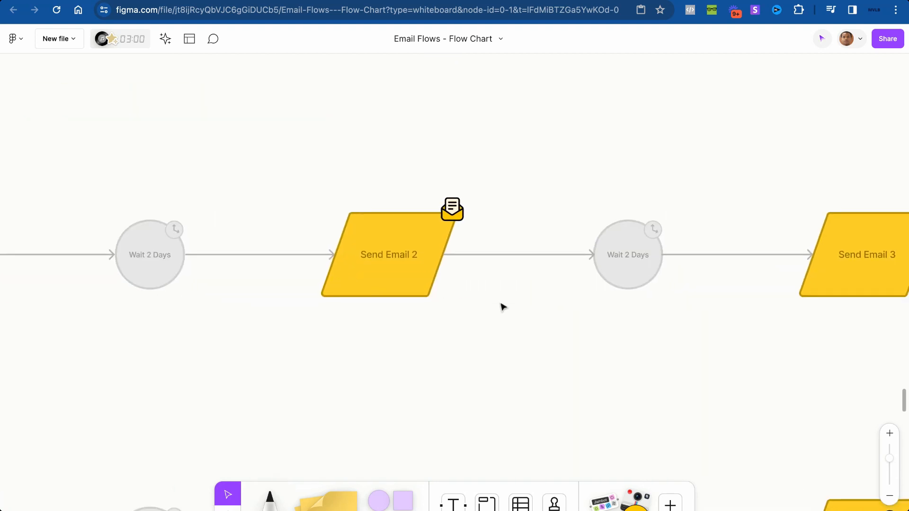
scroll(502, 306, "left", 20)
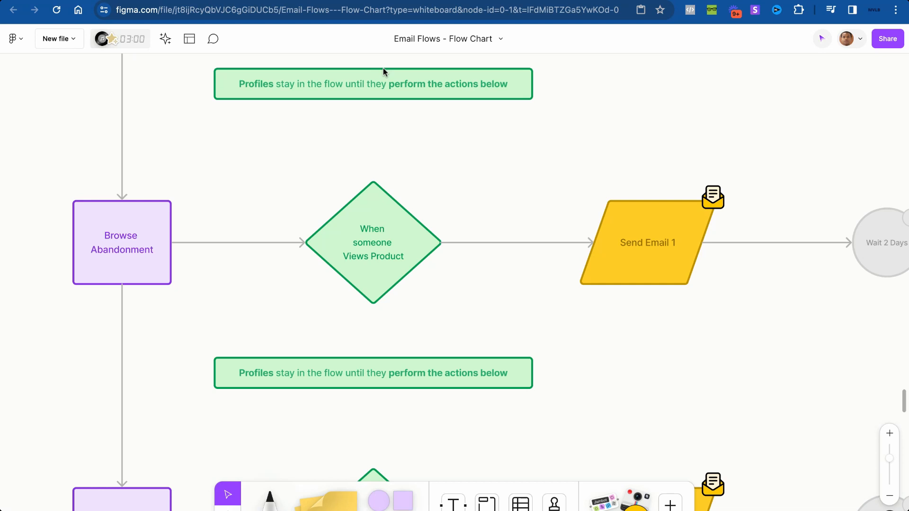
scroll(474, 277, "right", 2)
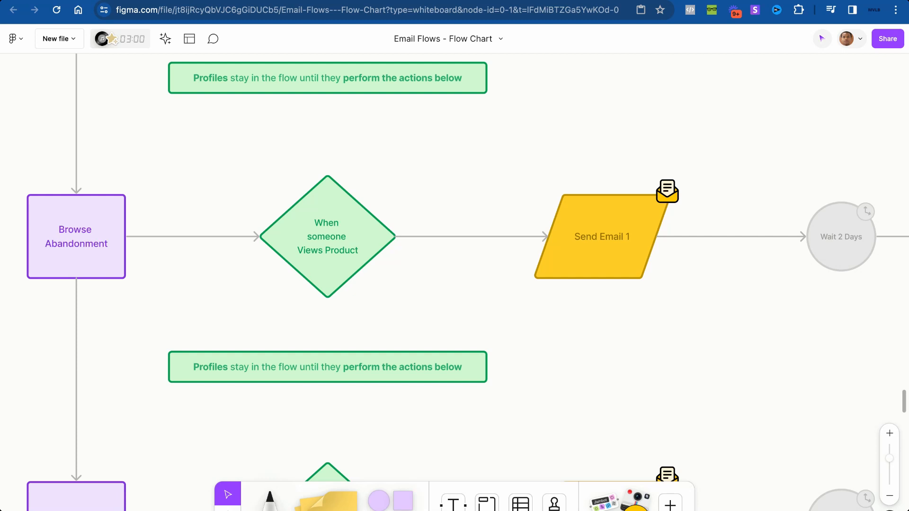
- Compare the Browse Abandonment flow with the Site Abandonment flow above it
scroll(217, 300, "down", 5)
scroll(217, 299, "up", 3)
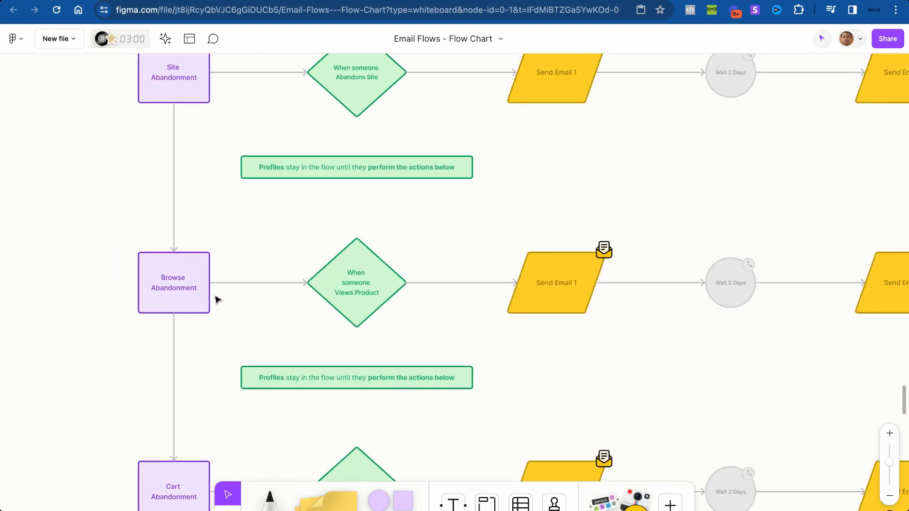
scroll(187, 292, "up", 3)
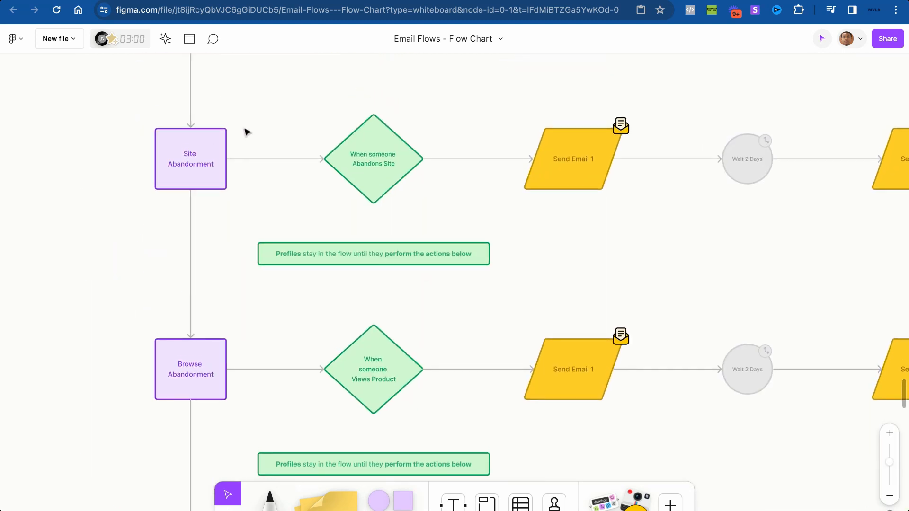
scroll(247, 149, "down", 1)
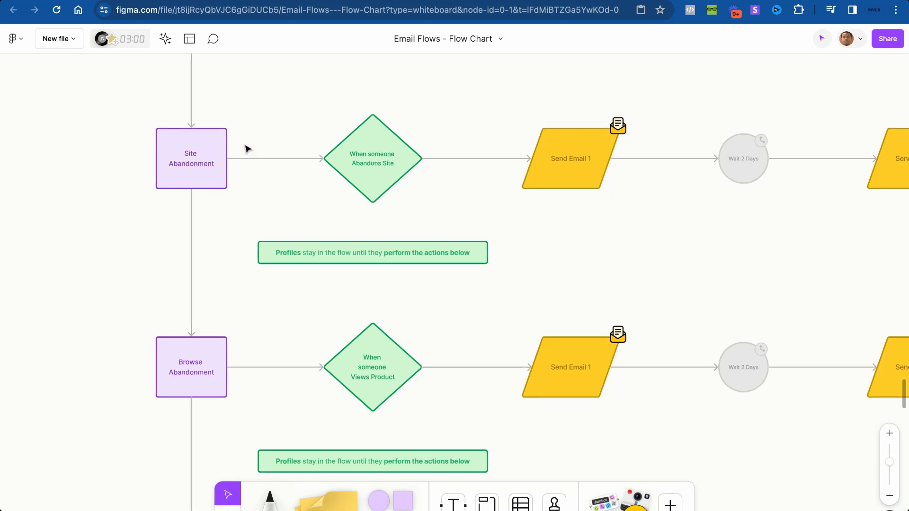
scroll(246, 149, "down", 2)
- Survey the flow chart back up to the Welcome Series and examine its subscription trigger and email sequence
scroll(246, 149, "up", 3)
scroll(246, 149, "up", 2)
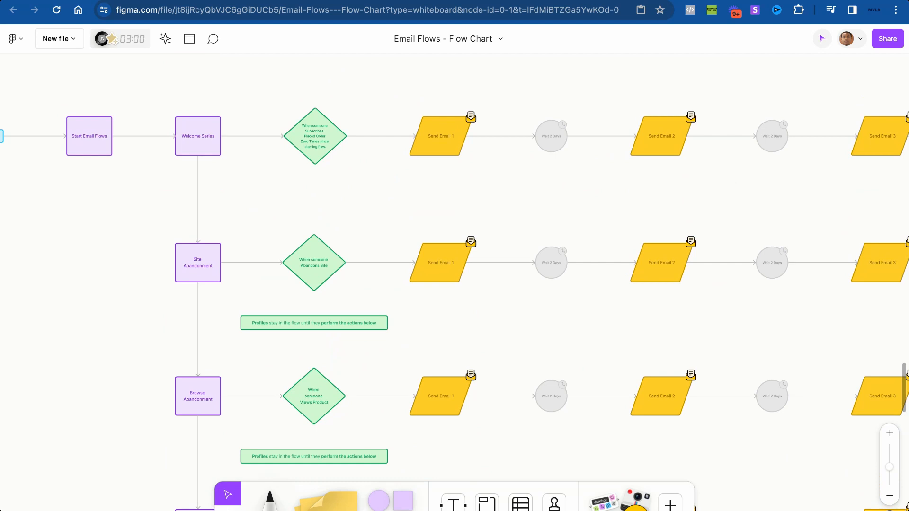
scroll(247, 147, "up", 3)
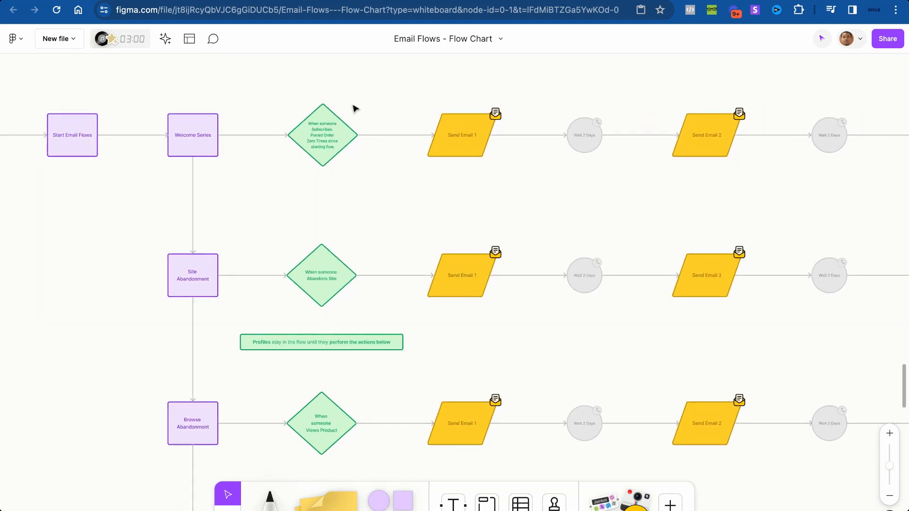
scroll(694, 207, "right", 4)
scroll(663, 213, "left", 3)
scroll(663, 214, "down", 1)
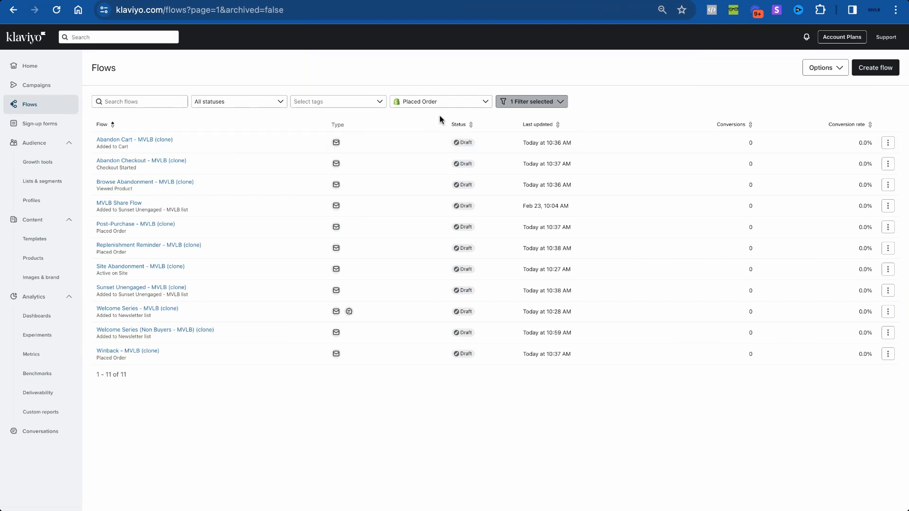
- Look over the home dashboard and the Lists & Segments page in Klaviyo
left_click(15, 66)
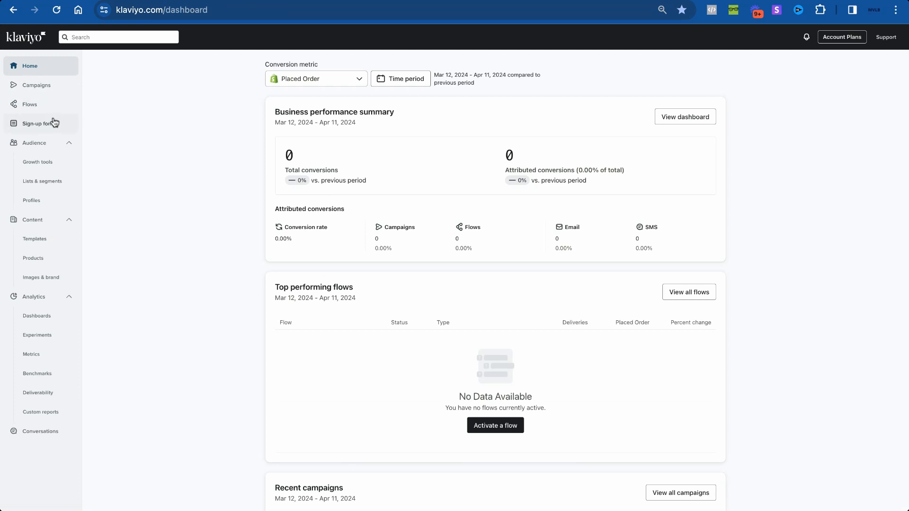
left_click(57, 181)
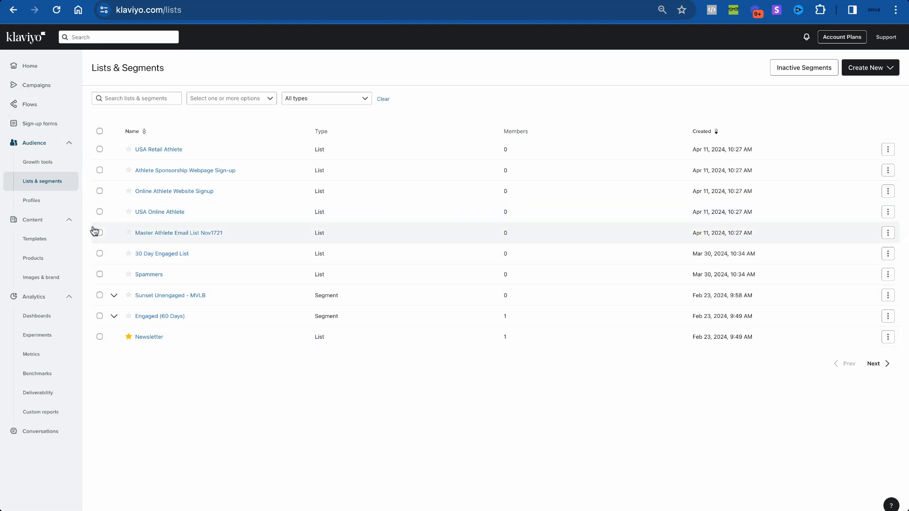
- Create a new flow from the Standard Welcome Series email template, searching the flow library for "welcome" and keeping Newsletter as the trigger
left_click(58, 107)
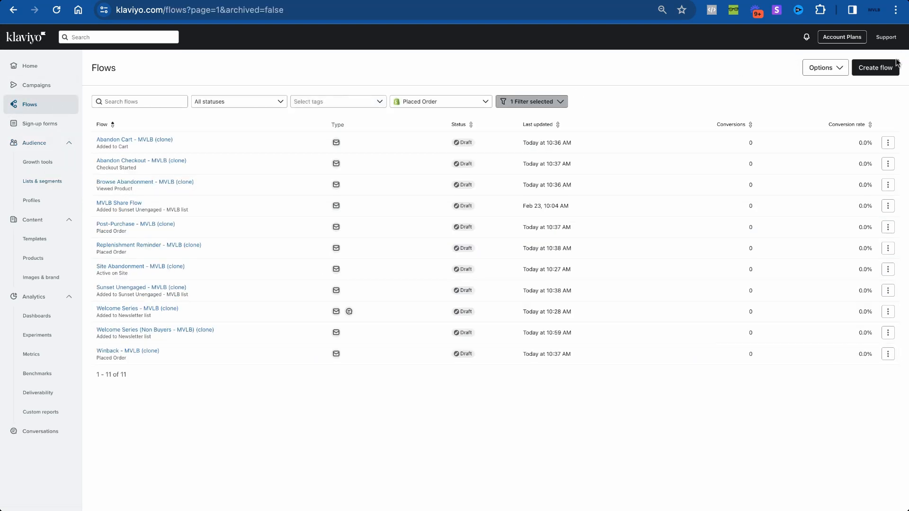
left_click(888, 73)
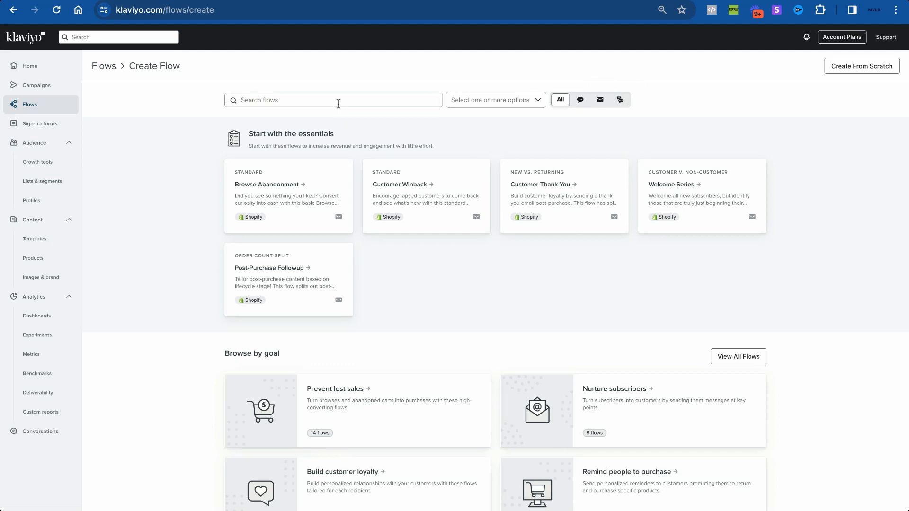
left_click(339, 104)
type("welcome")
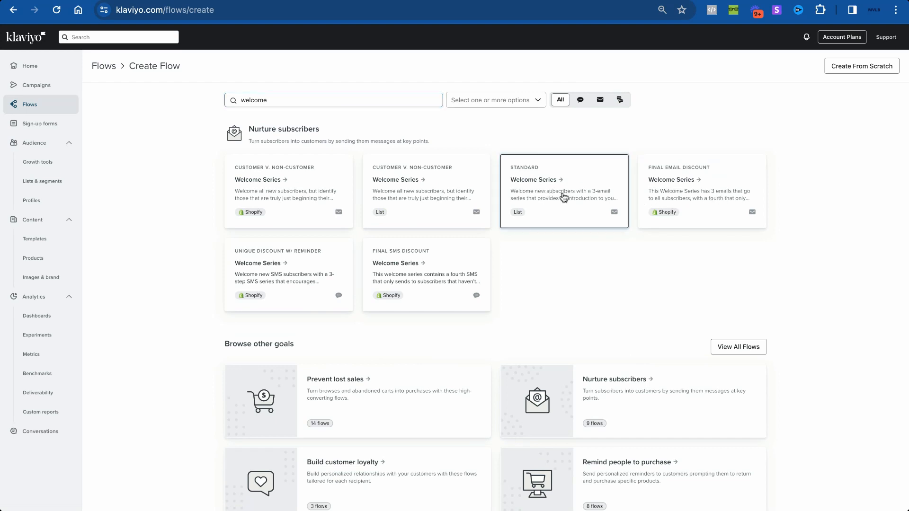
left_click(564, 197)
key("Escape")
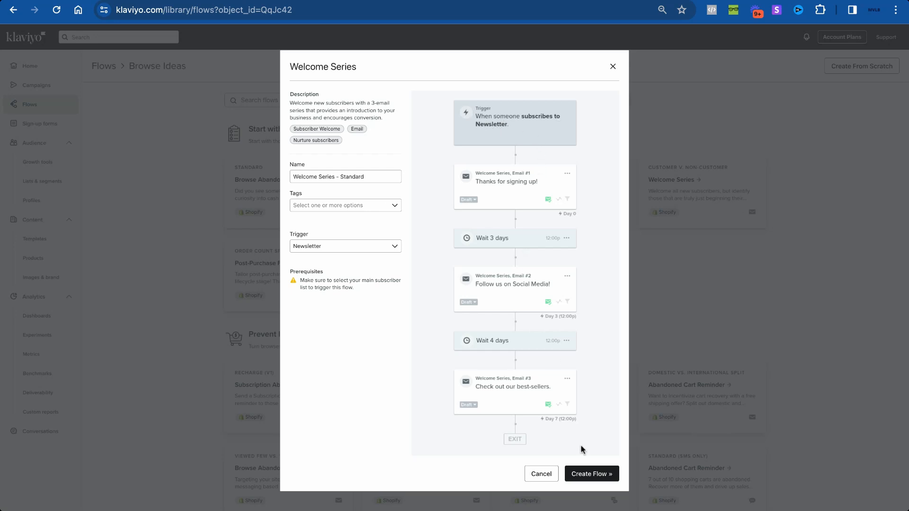
left_click(587, 474)
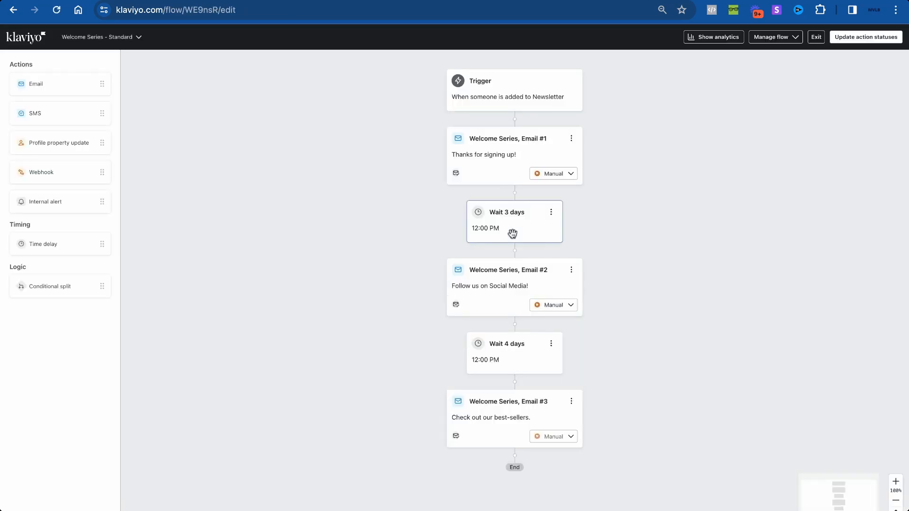
- Add a profile filter to the Welcome Series trigger based on what someone has done, with Placed Order as the metric
scroll(503, 247, "down", 2)
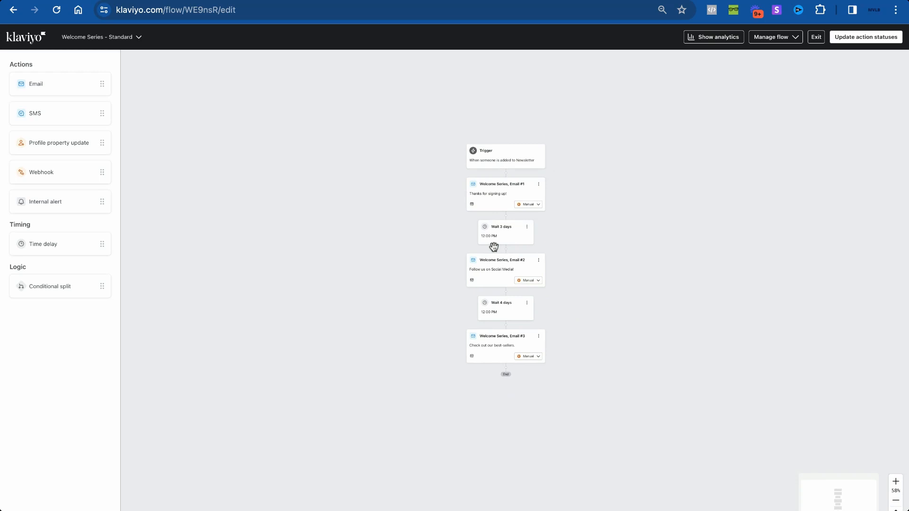
left_click(492, 156)
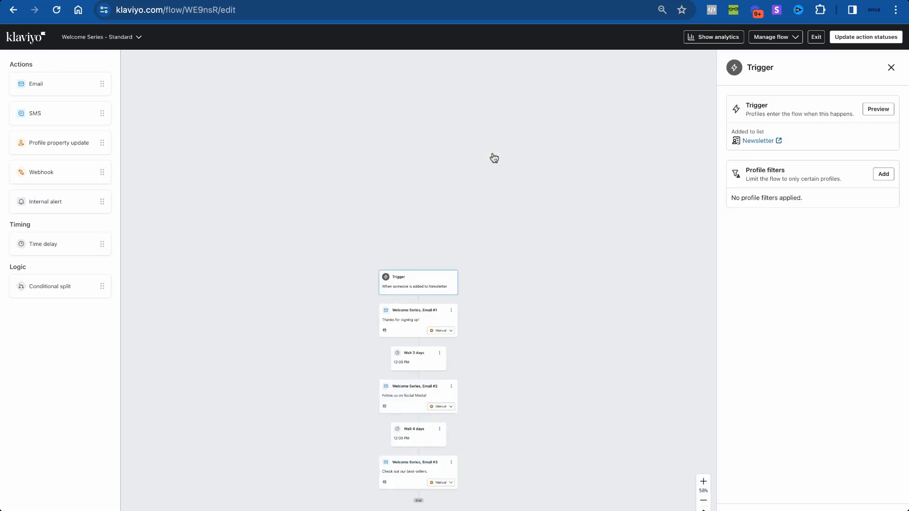
left_click(881, 174)
left_click(821, 125)
left_click(780, 131)
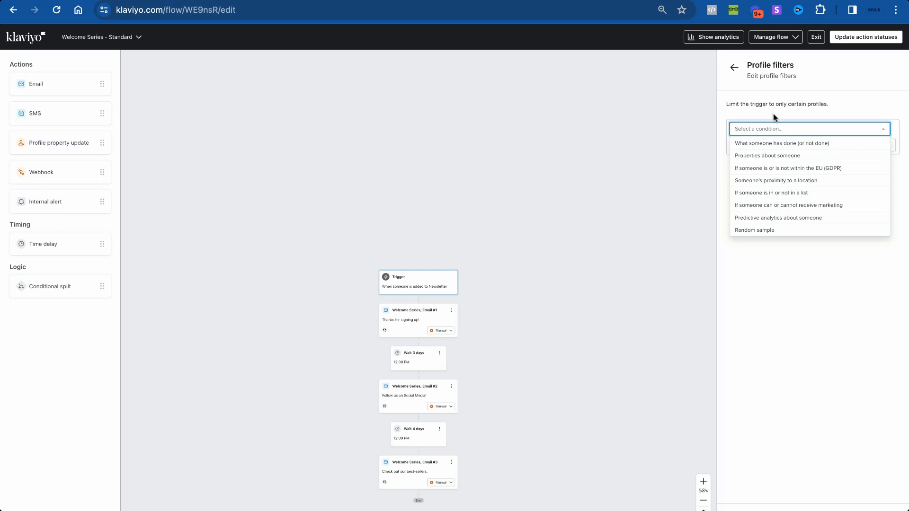
left_click(779, 143)
left_click(793, 146)
left_click(799, 164)
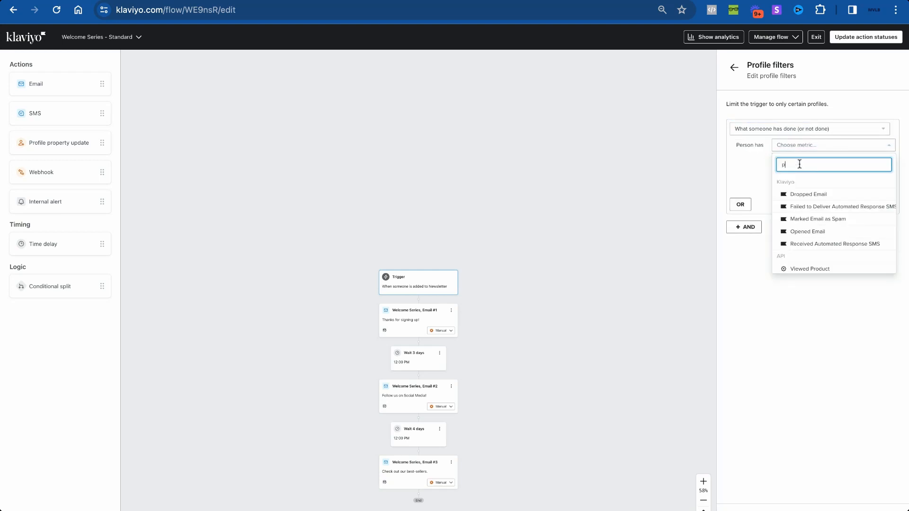
type("placed")
left_click(810, 195)
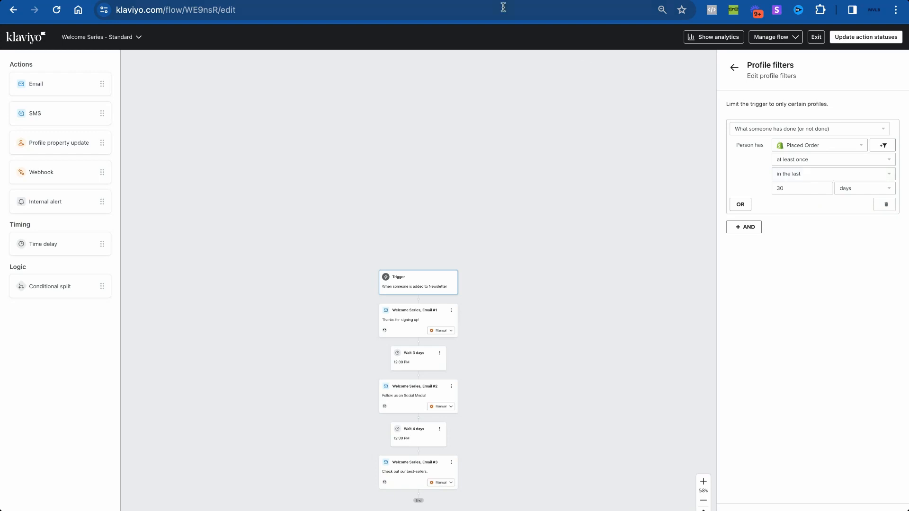
- Switch to the Google Drive reference images and view the Welcome Series trigger and flow filter
key("ctrl+Tab")
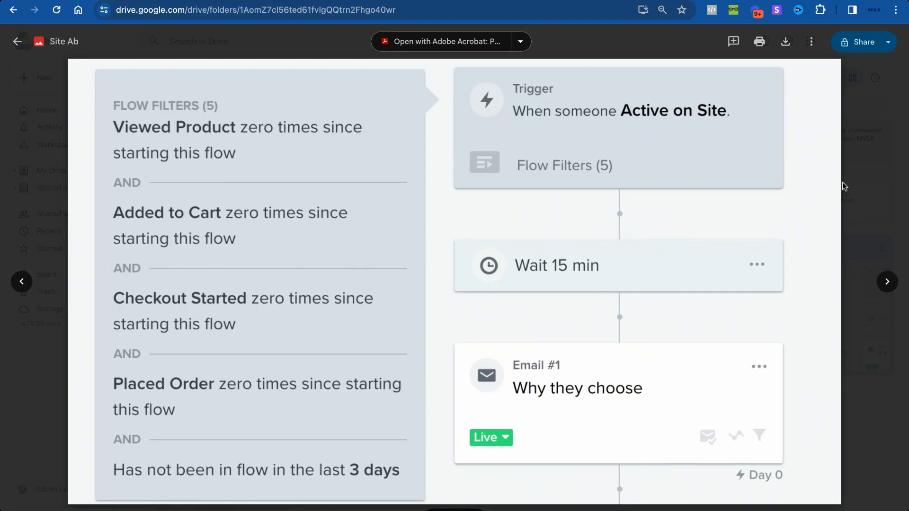
left_click(884, 288)
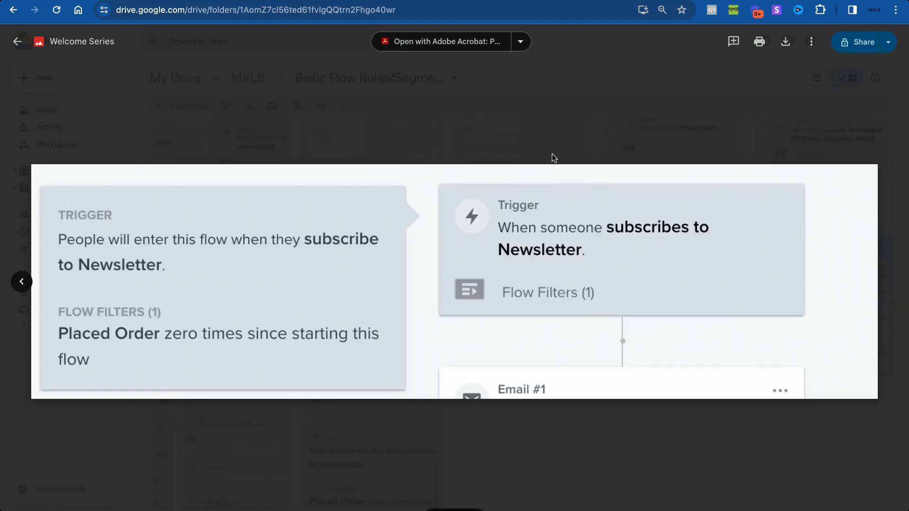
- View the Browse Abandonment and Site Abandonment reference images in Google Drive, and return to the Klaviyo flow
left_click(24, 282)
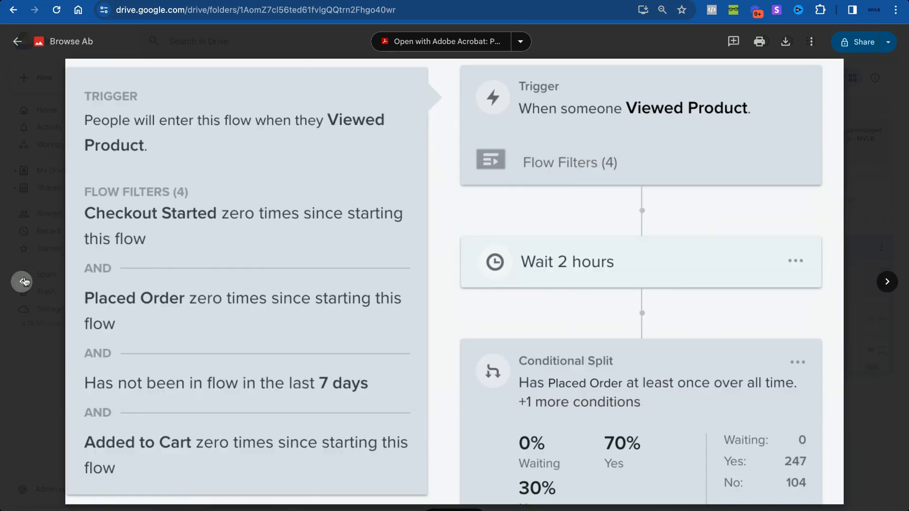
left_click(24, 282)
key("ctrl+shift+Tab")
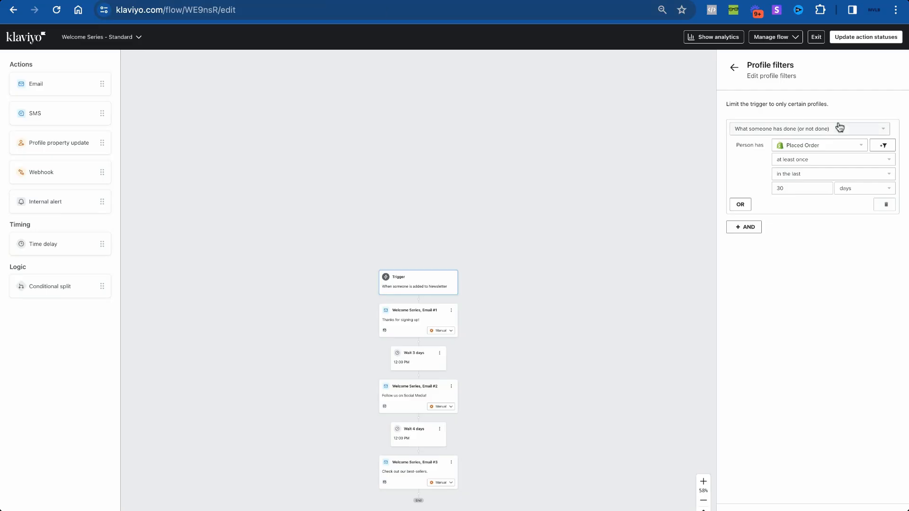
- Set the trigger's Placed Order profile filter to zero times since starting this flow and save it
left_click(811, 162)
left_click(811, 187)
key("ctrl+Tab")
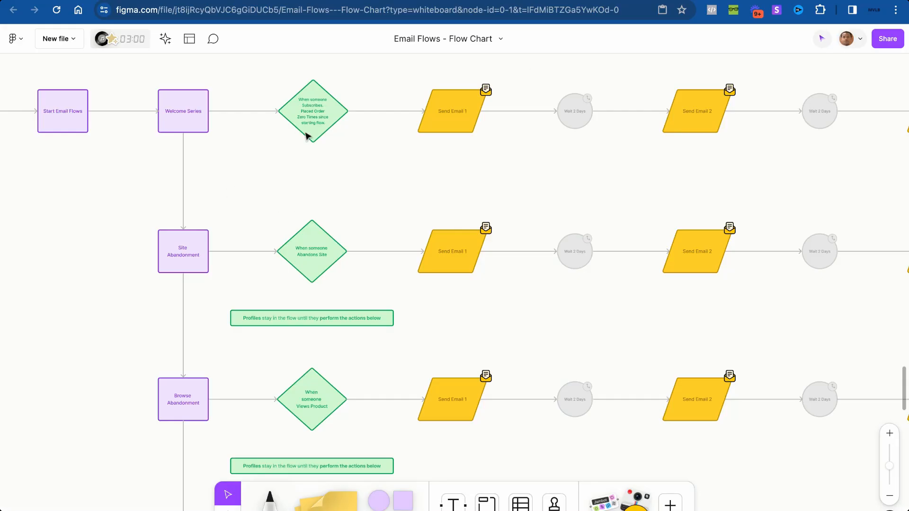
scroll(307, 135, "up", 2)
scroll(307, 135, "left", 2)
key("ctrl+shift+Tab")
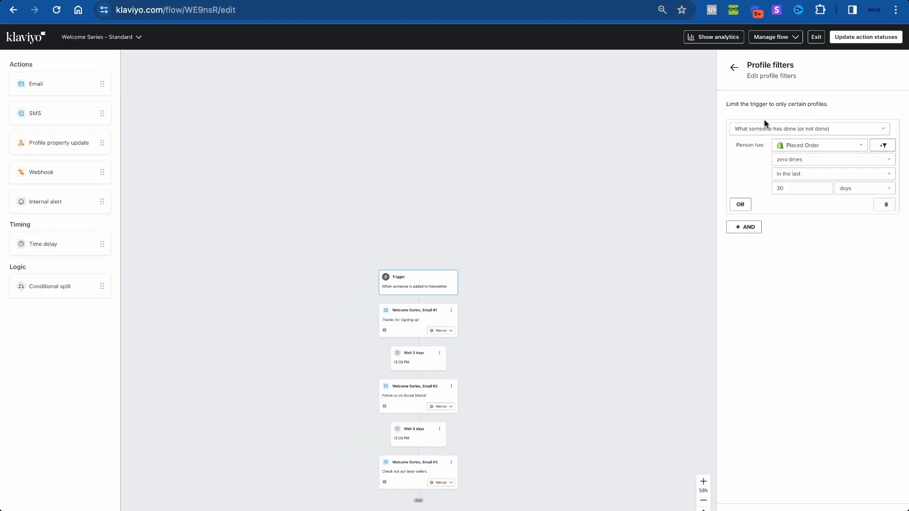
left_click(798, 179)
left_click(802, 256)
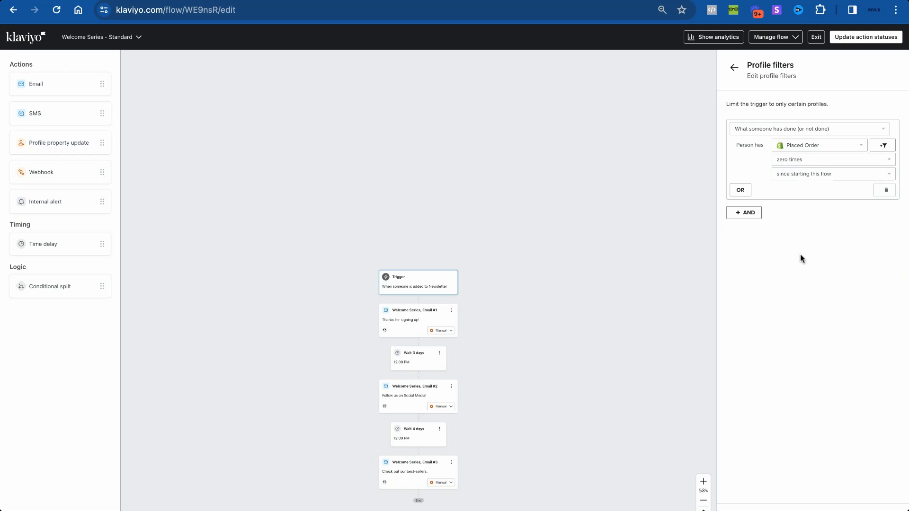
left_click(740, 505)
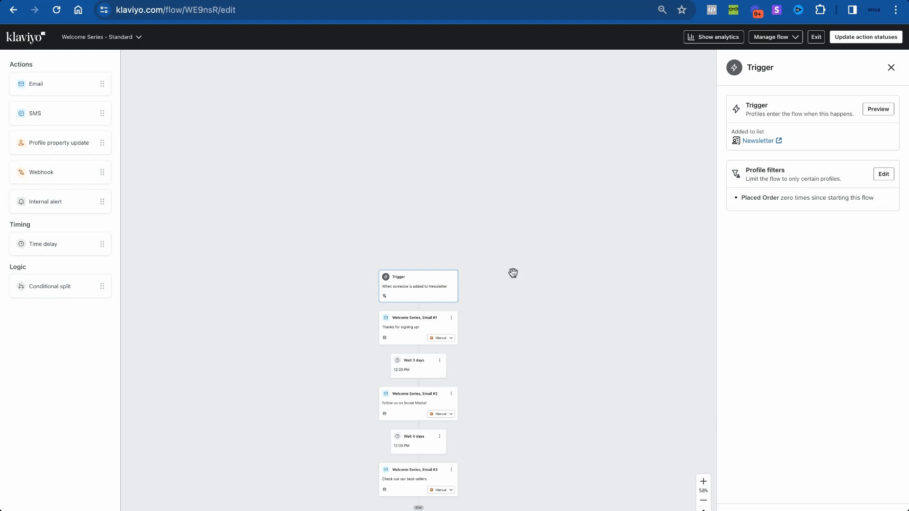
- Look over the Welcome Series flow from trigger to last email, and view Gymshark's 10% off sign-up popup
scroll(513, 273, "up", 5)
scroll(513, 273, "down", 3)
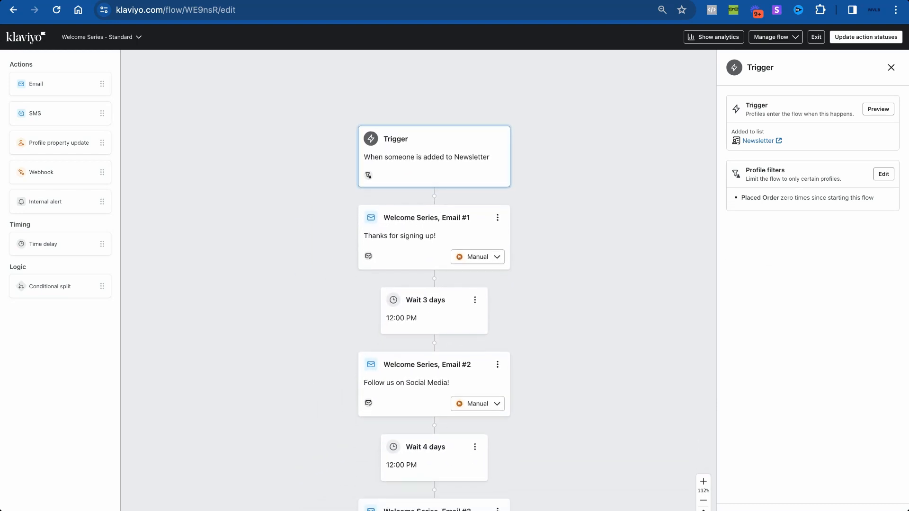
scroll(524, 291, "down", 5)
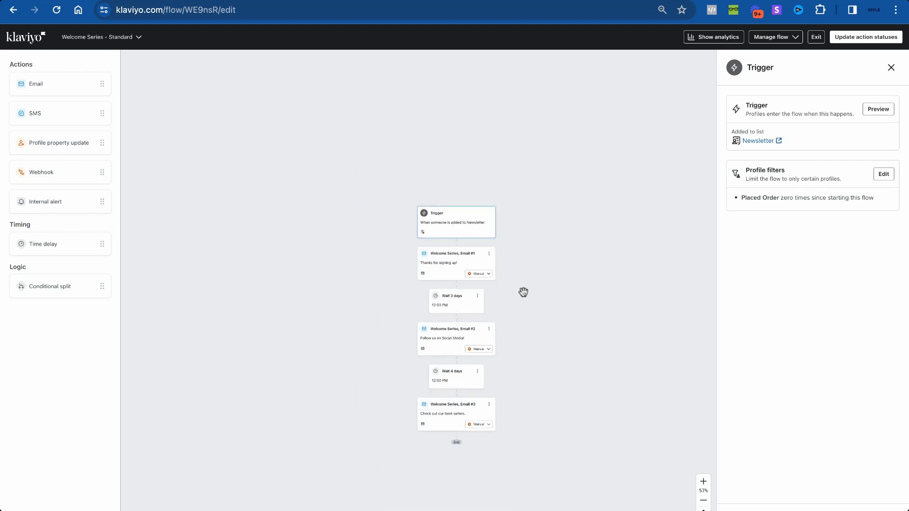
scroll(523, 292, "up", 4)
scroll(557, 215, "down", 1)
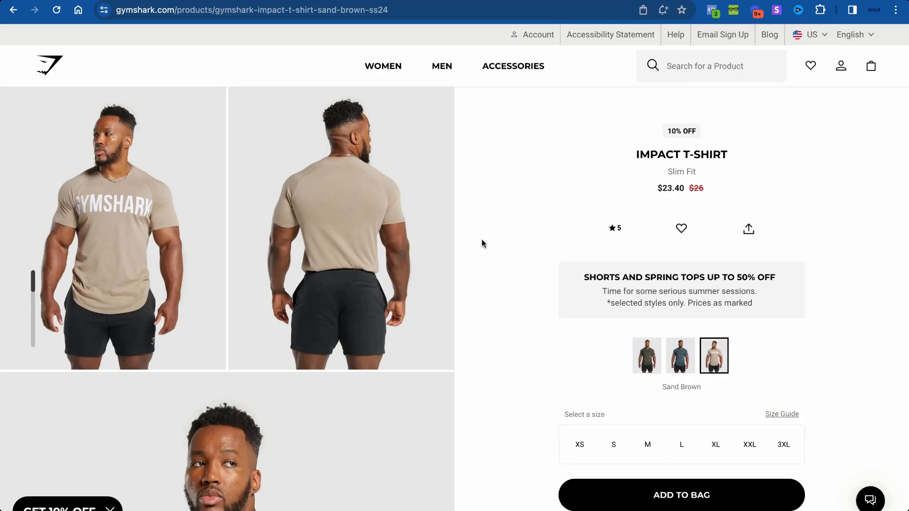
scroll(458, 272, "down", 4)
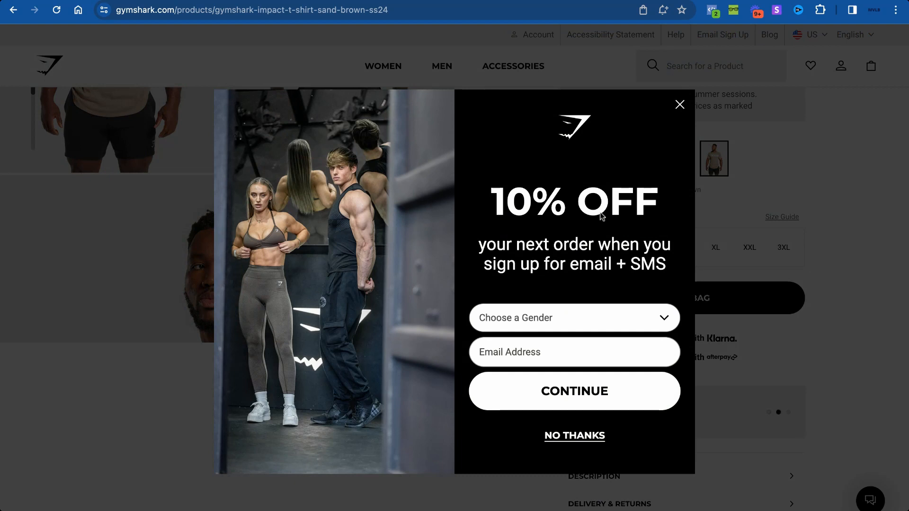
left_click(718, 217)
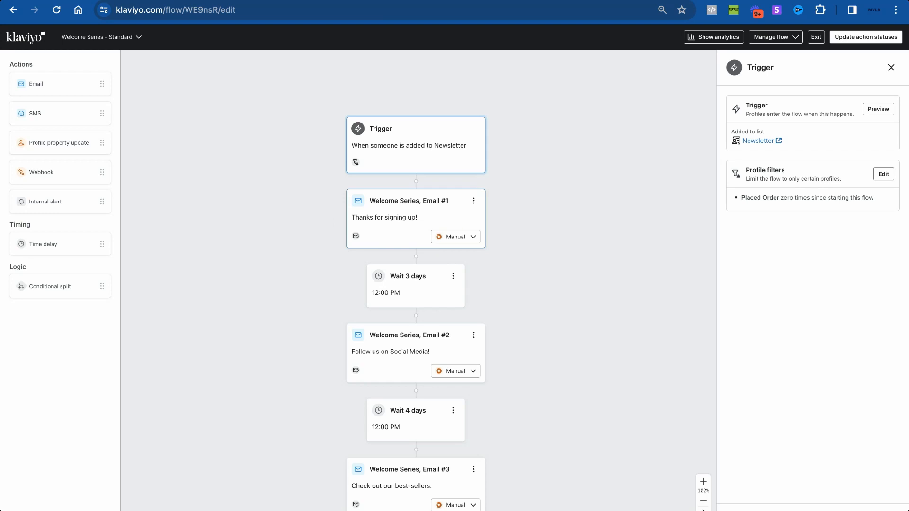
- Open the details of Welcome Series, Email #1, and update the status of all flow actions to Draft
left_click(432, 223)
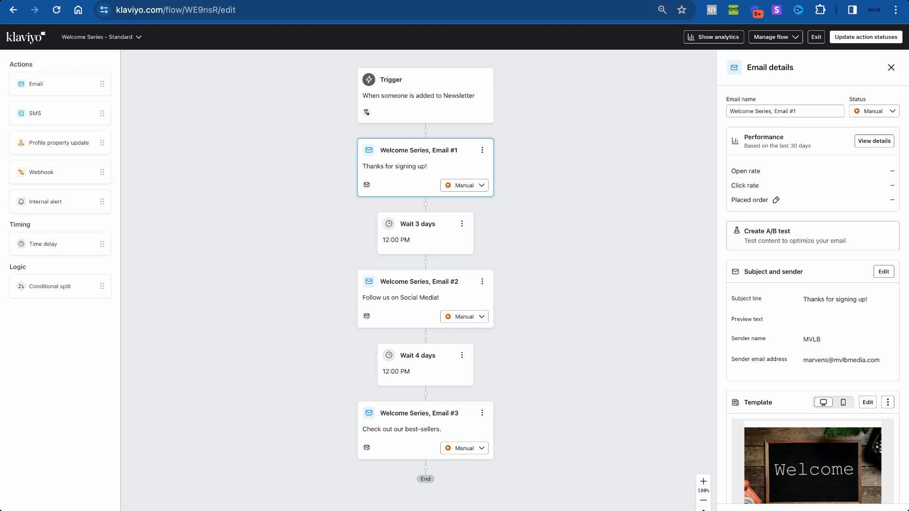
scroll(793, 284, "down", 5)
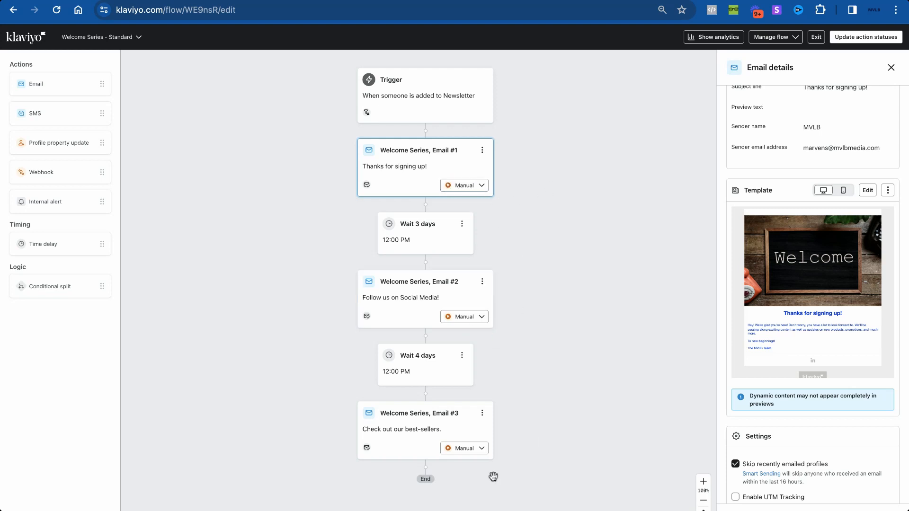
left_click(862, 37)
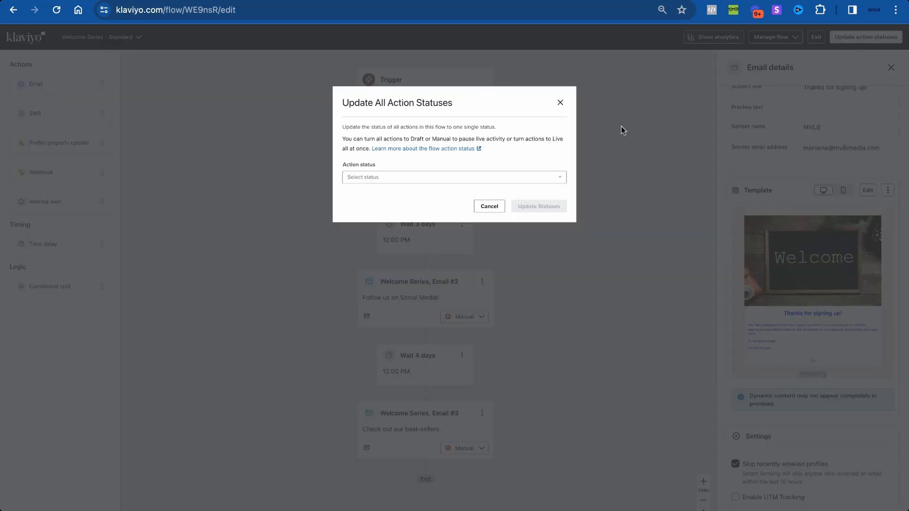
left_click(473, 176)
left_click(374, 194)
left_click(534, 208)
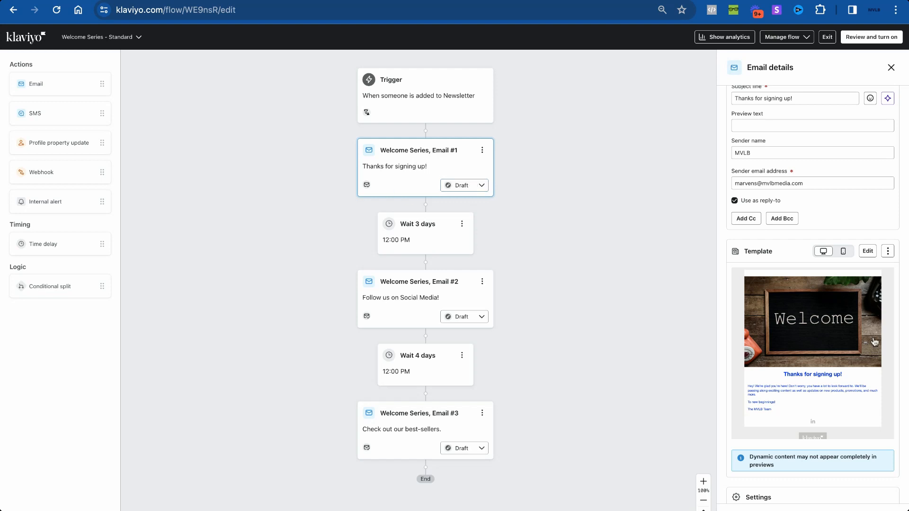
- Review the template of Welcome Series, Email #1, and turn off skipping recently emailed profiles in its settings
scroll(798, 351, "down", 1)
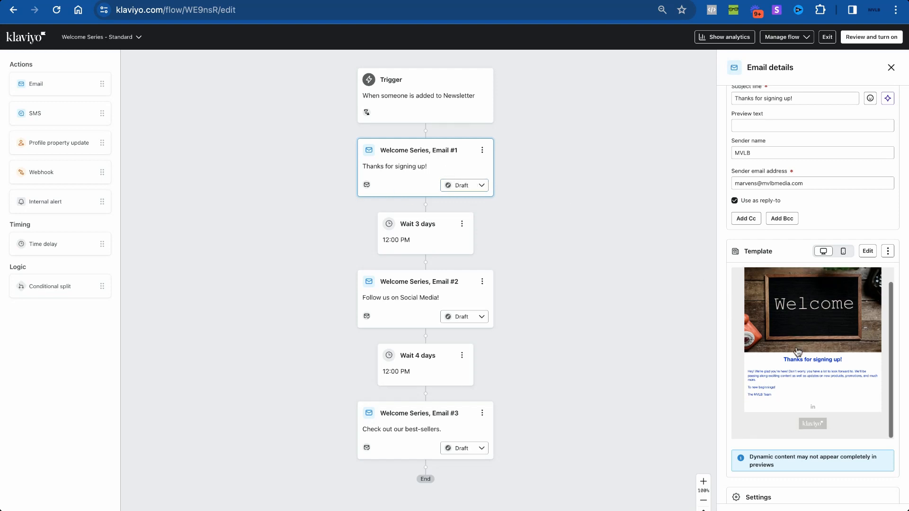
scroll(798, 352, "up", 1)
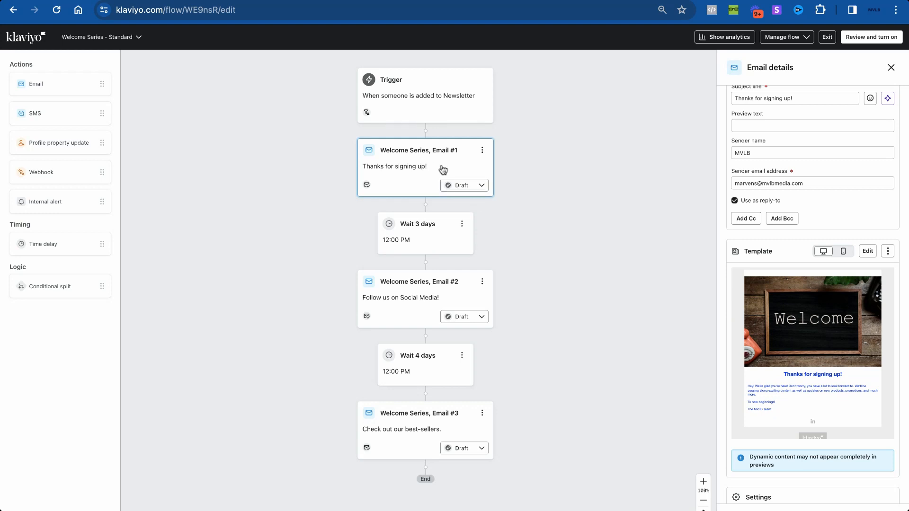
left_click(466, 188)
left_click(466, 188)
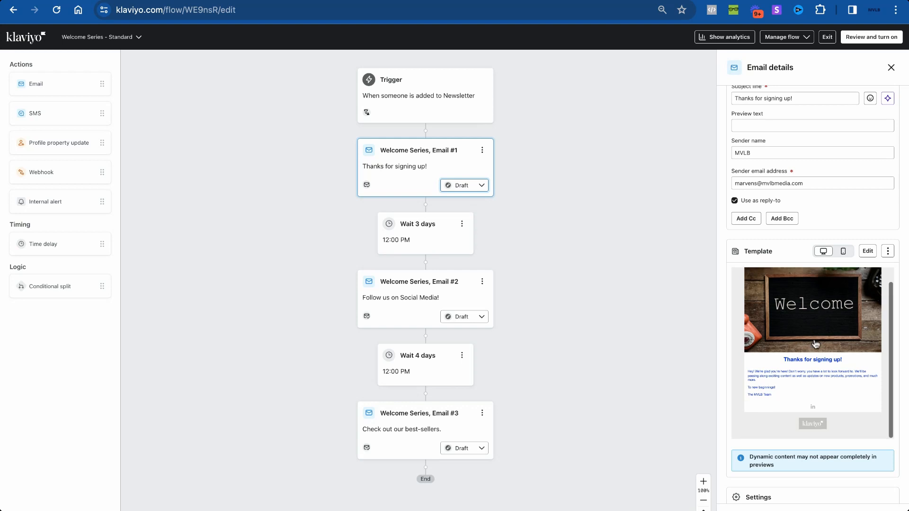
scroll(786, 340, "down", 5)
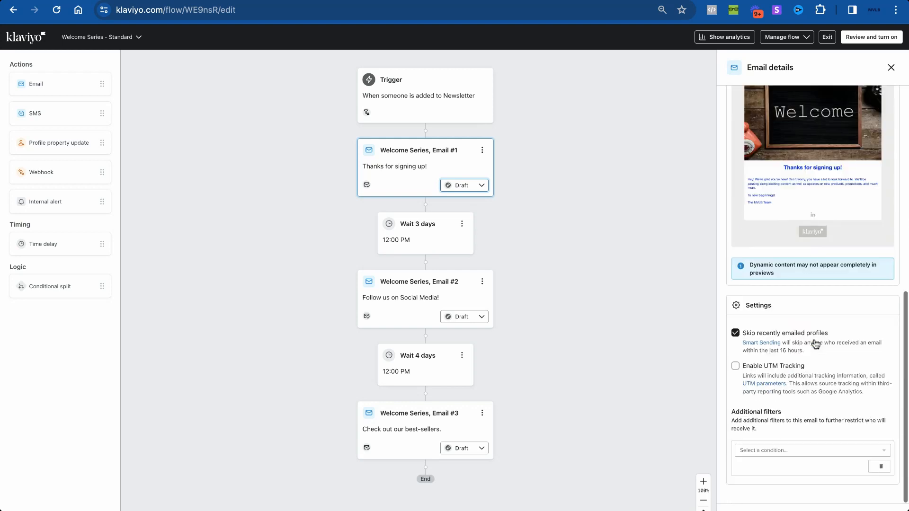
left_click(789, 336)
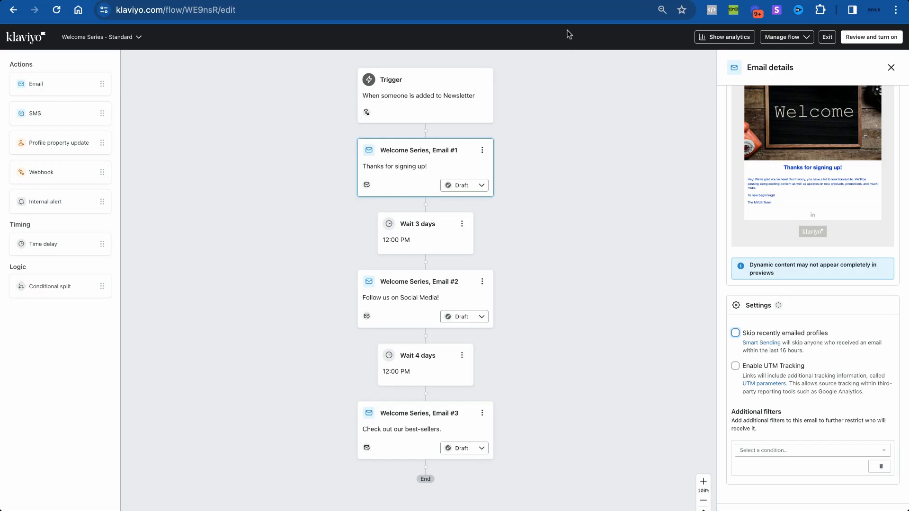
- Switch to the Figma email flow chart and examine the flows from Welcome Series to Post Purchase, glancing at the Site Abandonment reference image
key("ctrl+Tab")
scroll(379, 208, "down", 3)
scroll(378, 208, "up", 2)
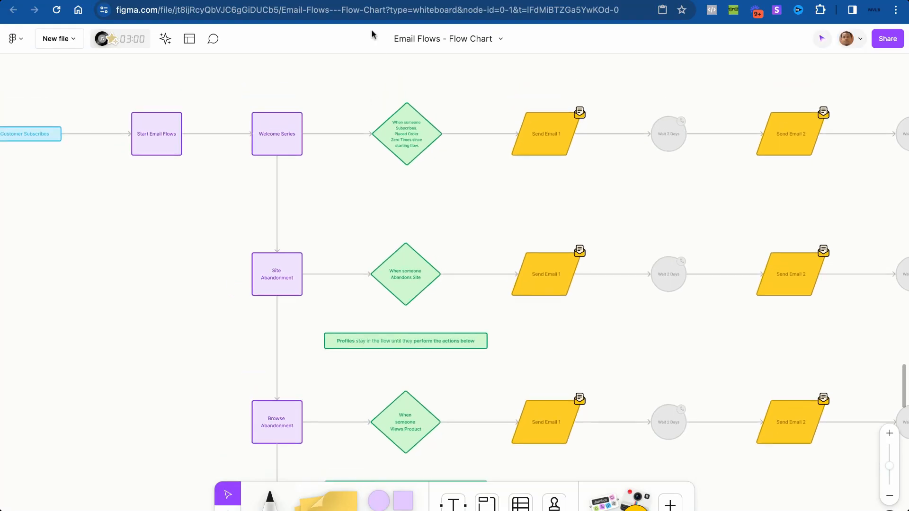
key("ctrl+shift+Tab")
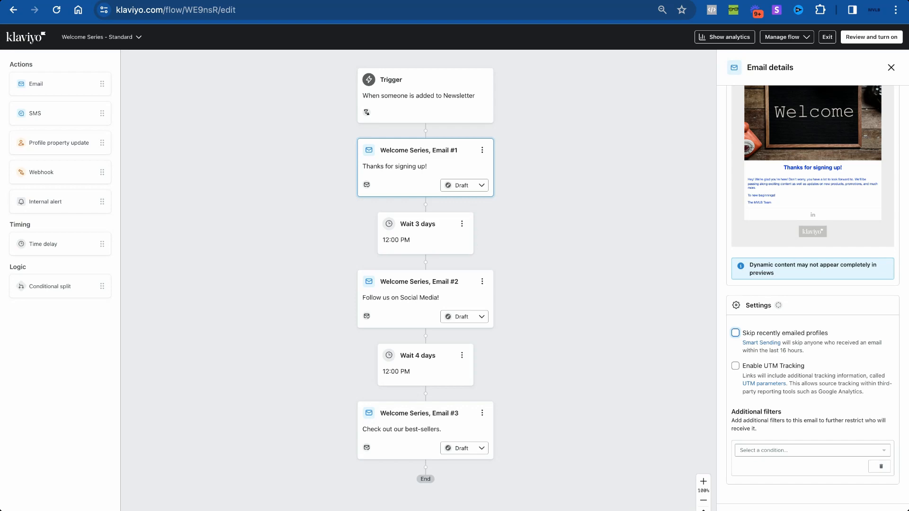
left_click(478, 1)
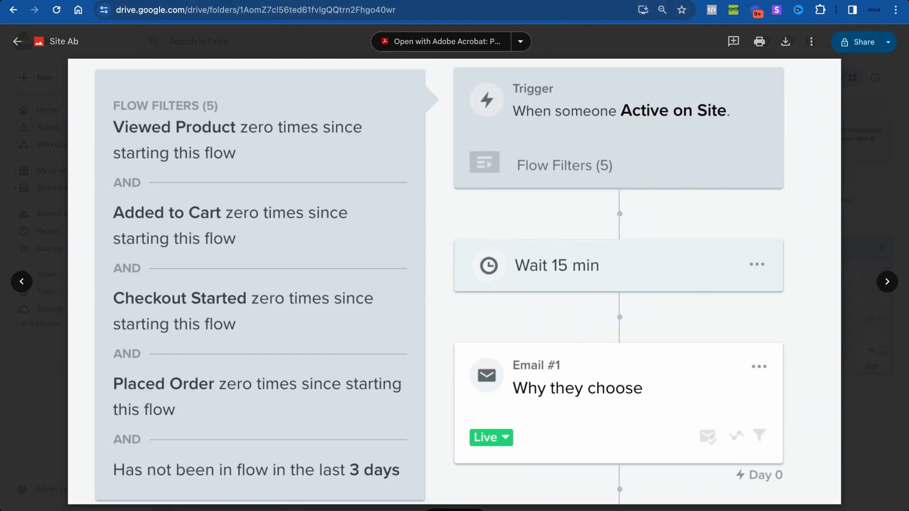
left_click(558, 1)
scroll(332, 242, "down", 5)
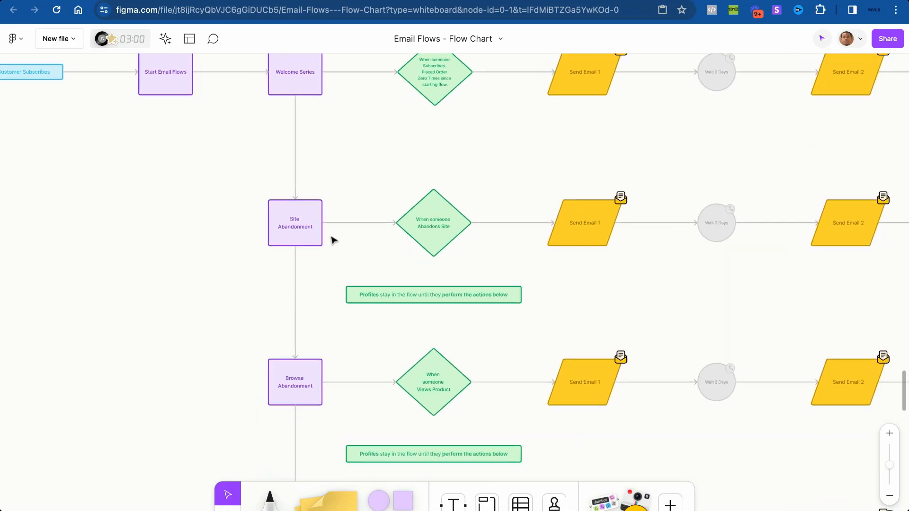
scroll(338, 225, "down", 8)
scroll(339, 225, "up", 5)
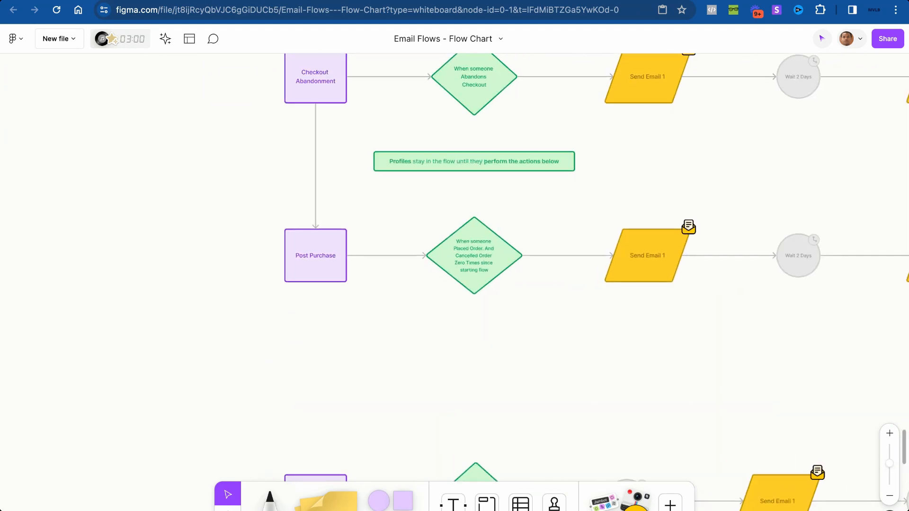
left_click(783, 489)
scroll(783, 490, "up", 1)
scroll(333, 226, "up", 3)
scroll(333, 225, "up", 4)
scroll(333, 225, "down", 5)
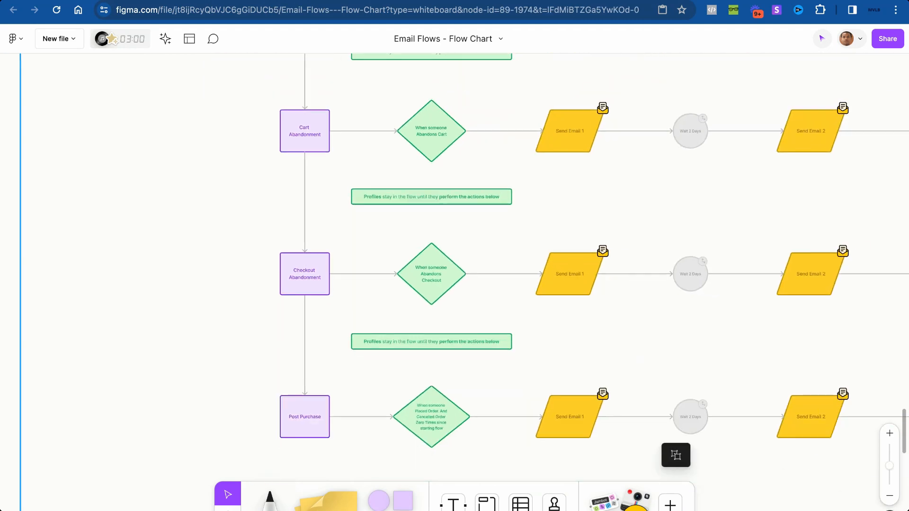
scroll(333, 226, "up", 8)
scroll(454, 281, "up", 3)
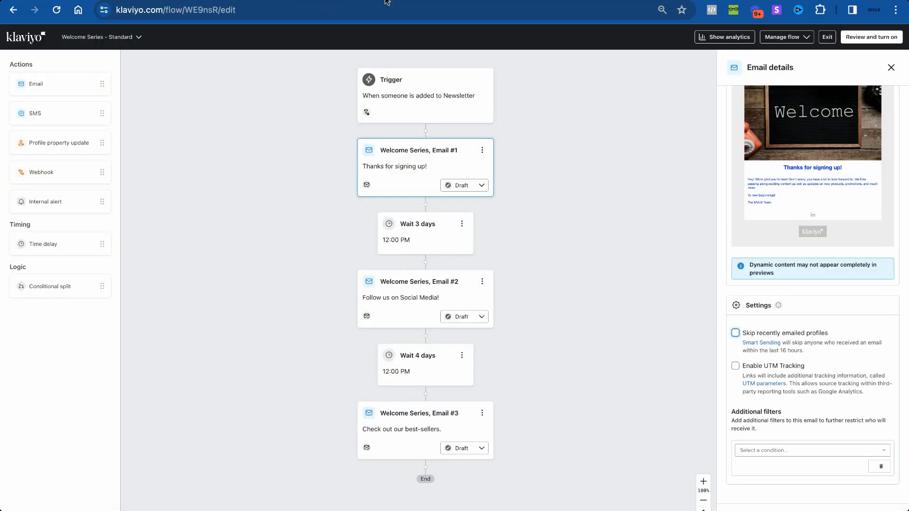
- Re-enable skipping recently emailed profiles for Welcome Series, Email #1 in Klaviyo
left_click(797, 349)
left_click(735, 333)
scroll(440, 426, "down", 1)
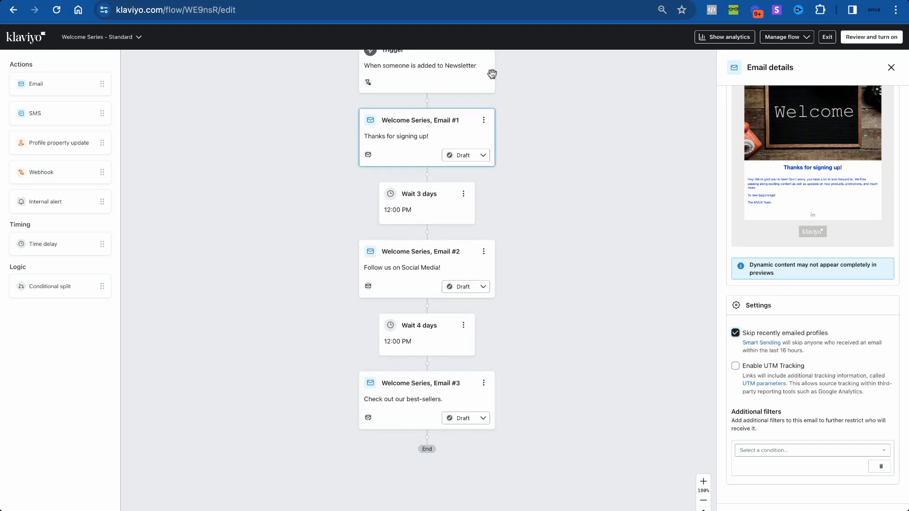
scroll(401, 429, "up", 1)
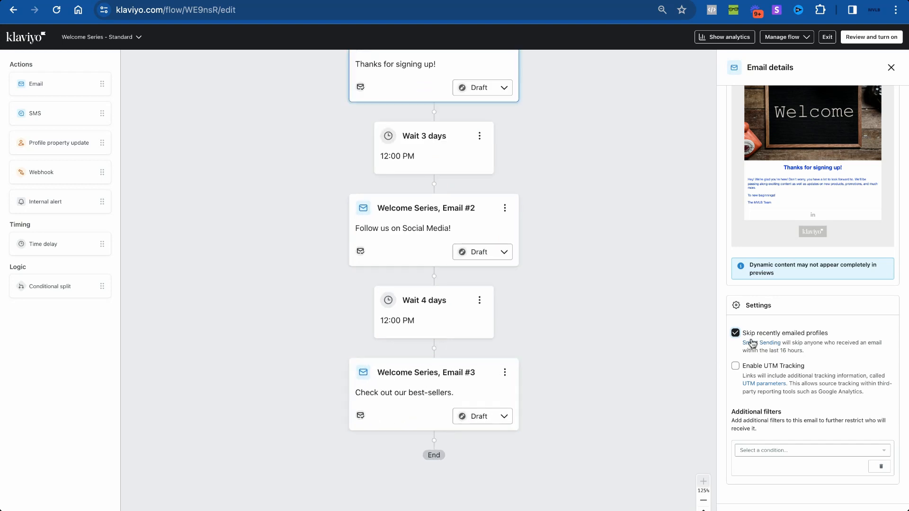
scroll(416, 393, "down", 1)
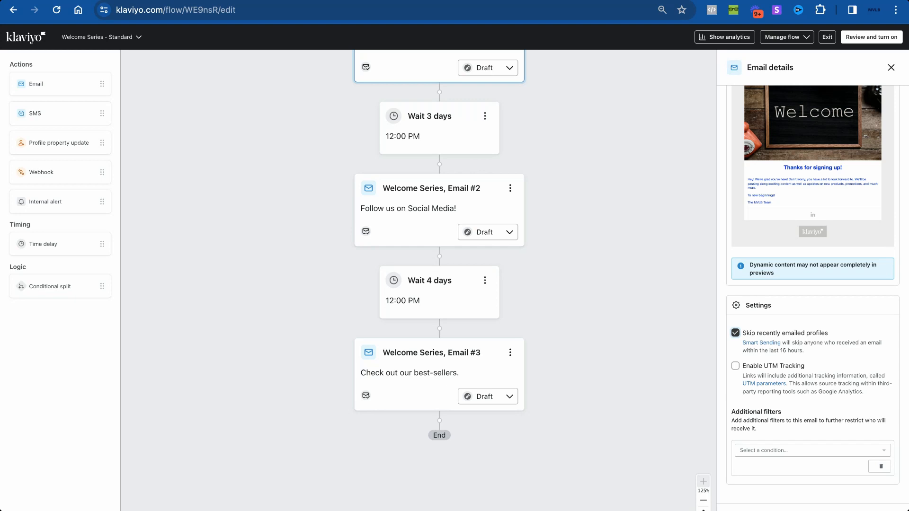
- Disable skipping of recently emailed profiles for Welcome Series, Email #1, and save the email's settings
left_click(735, 333)
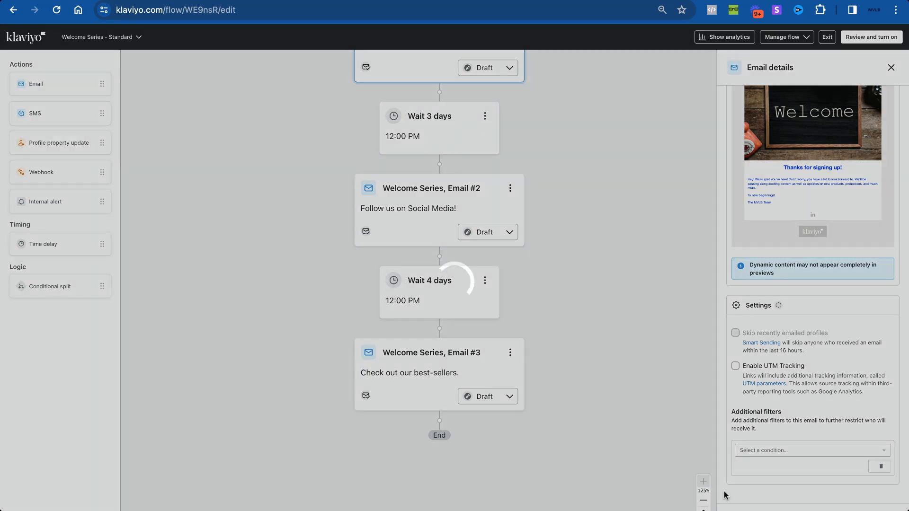
scroll(527, 321, "up", 3)
scroll(511, 314, "up", 3)
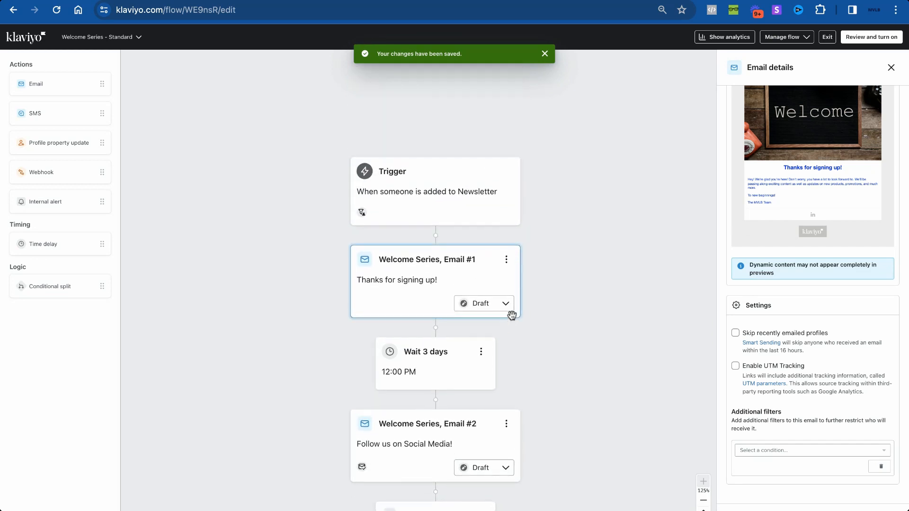
- Open the template of Welcome Series, Email #1 for editing
scroll(457, 301, "down", 1)
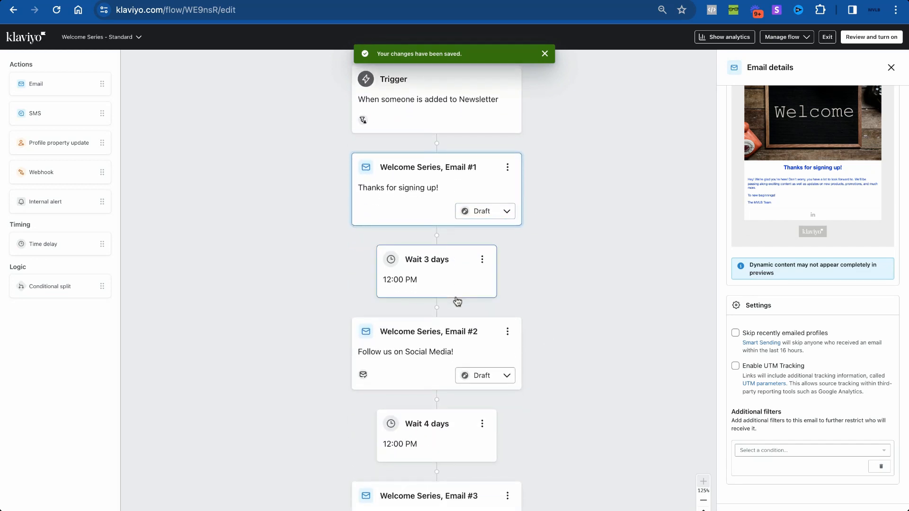
scroll(833, 299, "up", 5)
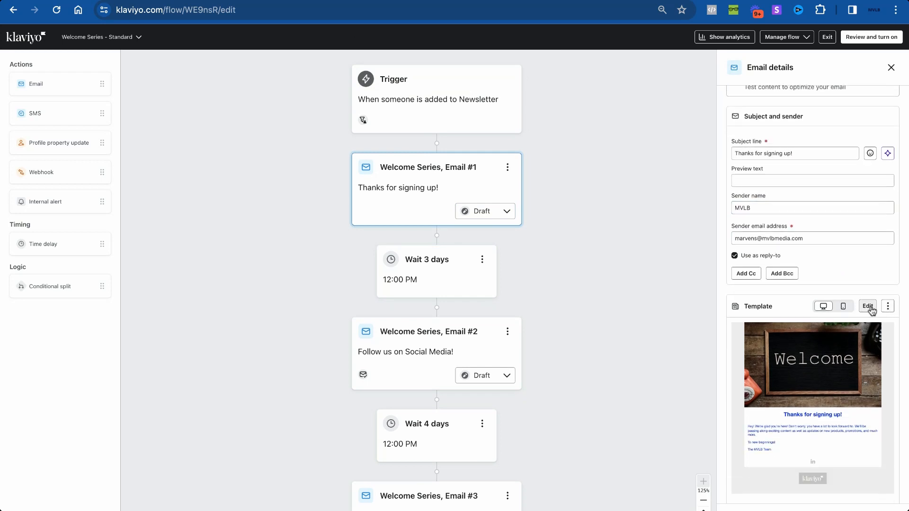
left_click(868, 306)
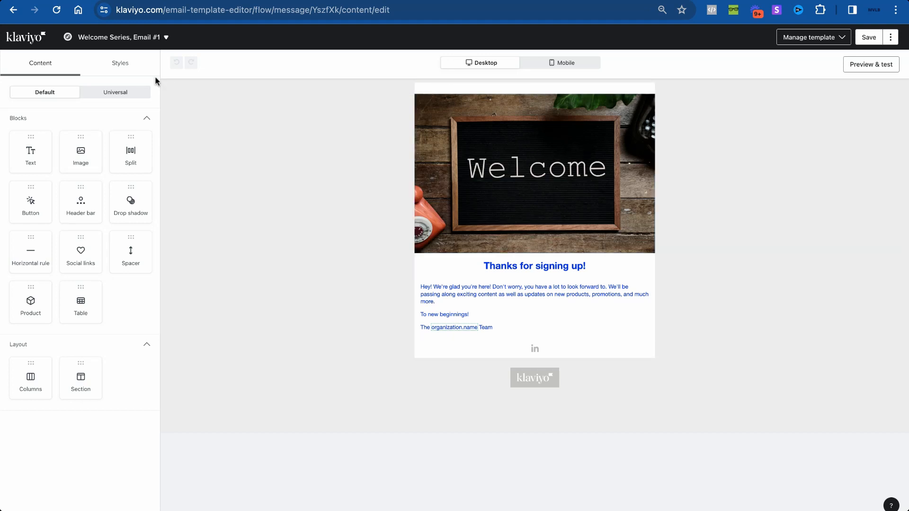
- Replace the template of Welcome Series, Email #1 with the drag-and-drop library template "Mother's Day - Limited time offer"
left_click(124, 65)
left_click(71, 75)
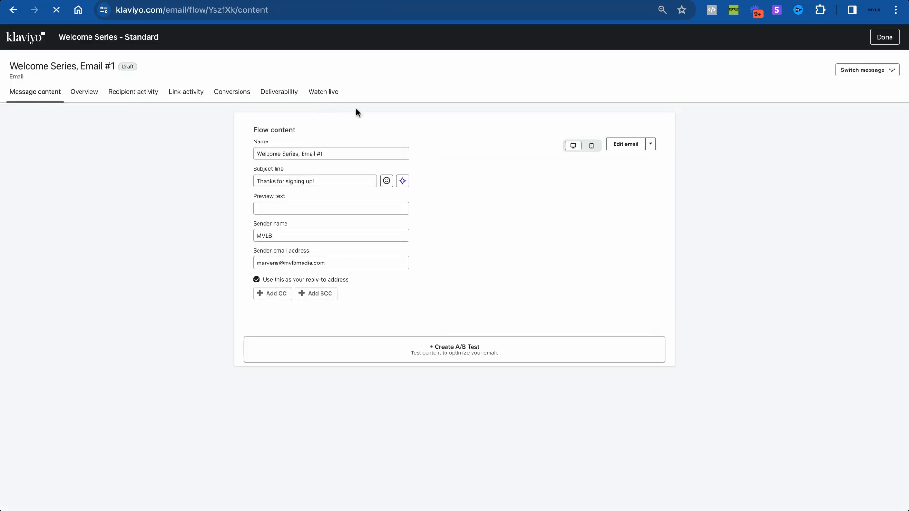
left_click(650, 143)
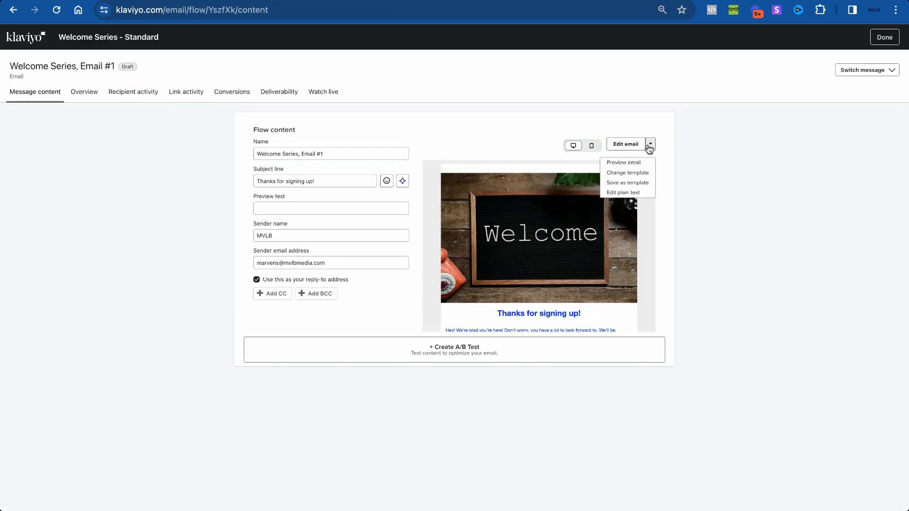
left_click(640, 176)
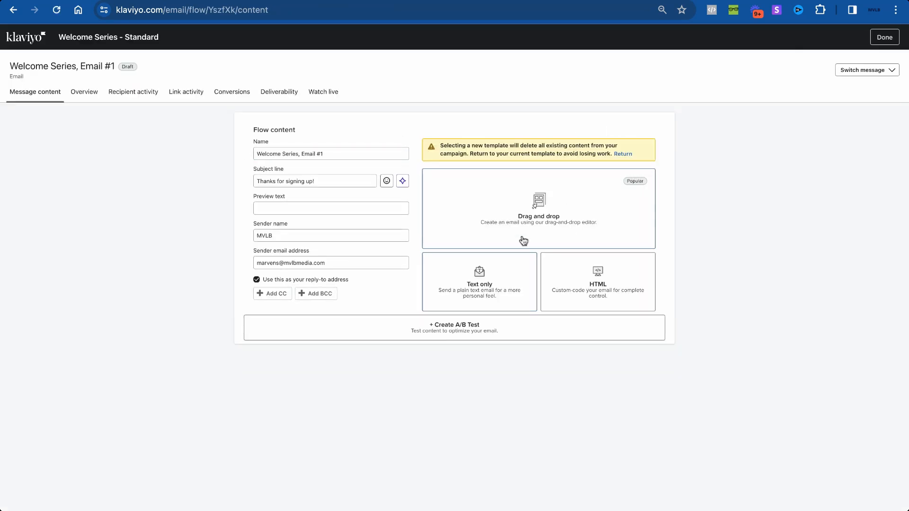
left_click(538, 219)
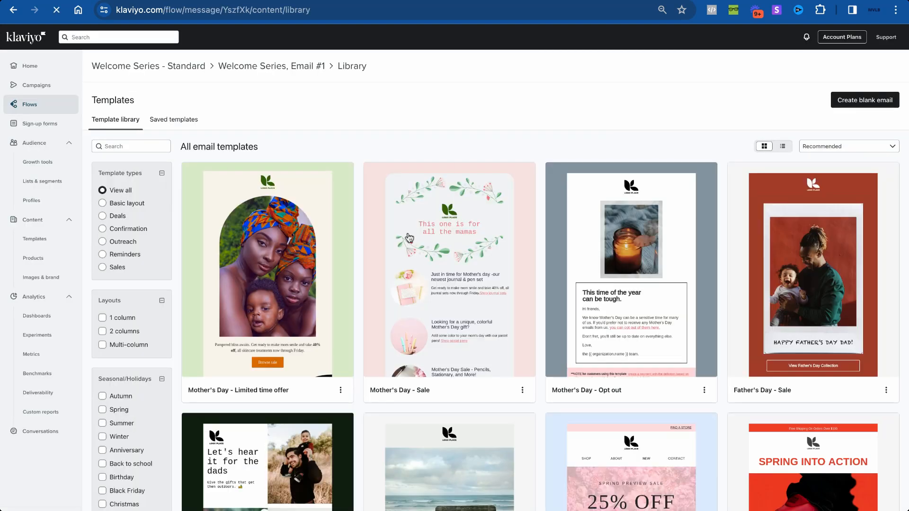
scroll(321, 221, "down", 2)
left_click(321, 221)
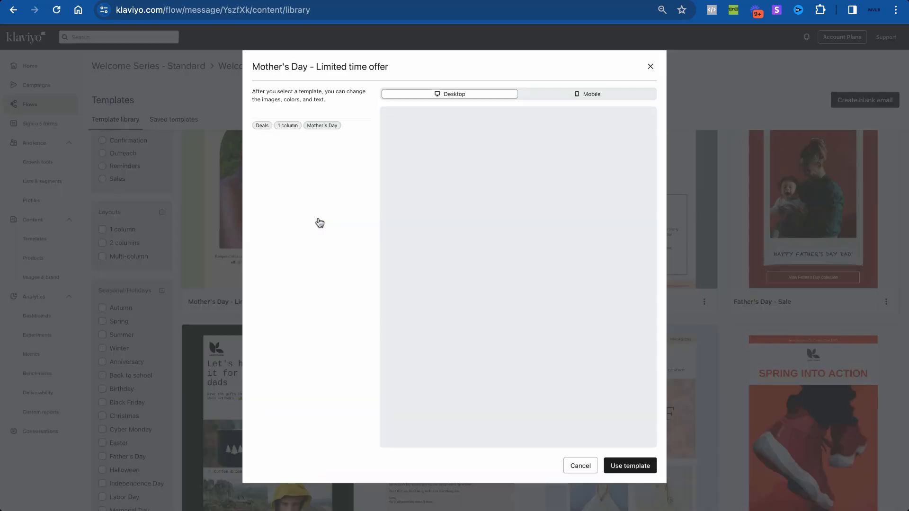
left_click(610, 464)
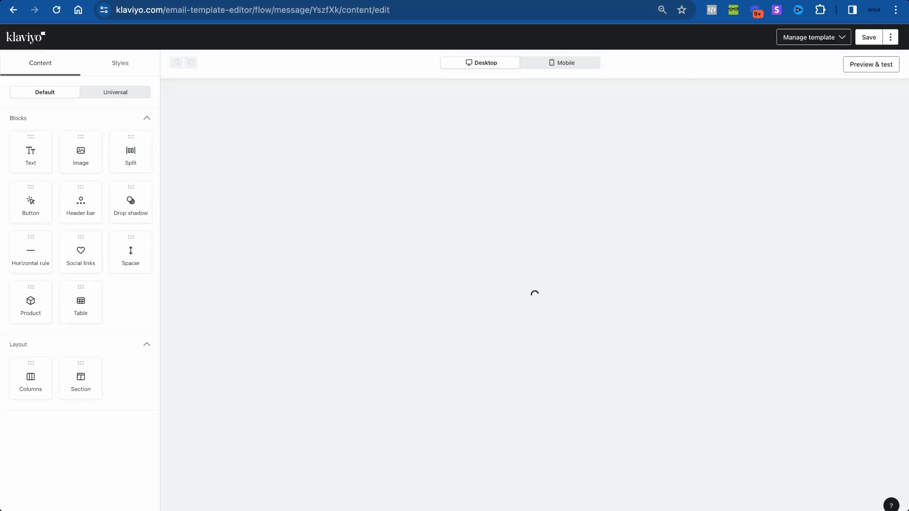
- Look through the new template and inspect the logo and hero image blocks
scroll(682, 321, "down", 5)
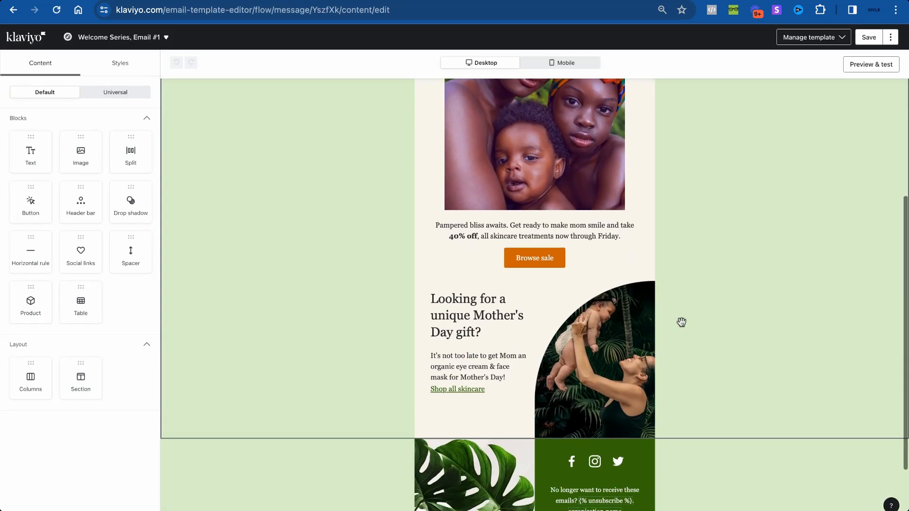
scroll(587, 240, "up", 5)
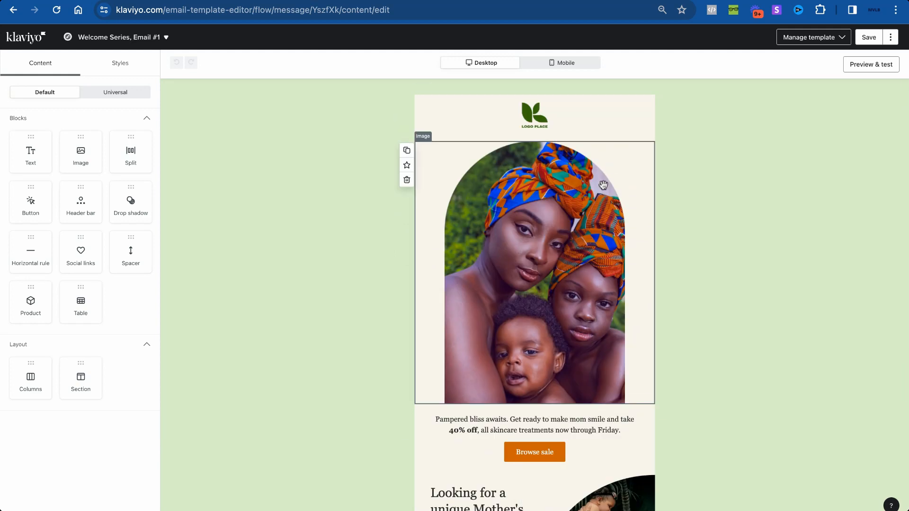
left_click(528, 97)
scroll(533, 227, "down", 2)
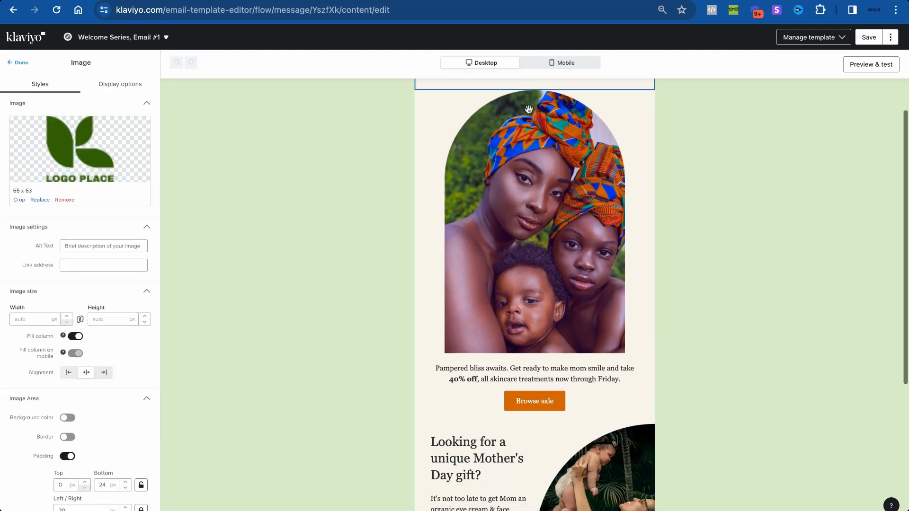
left_click(533, 227)
scroll(533, 227, "down", 2)
- Set the discount in the text block below the hero image to 10% off
left_click(524, 273)
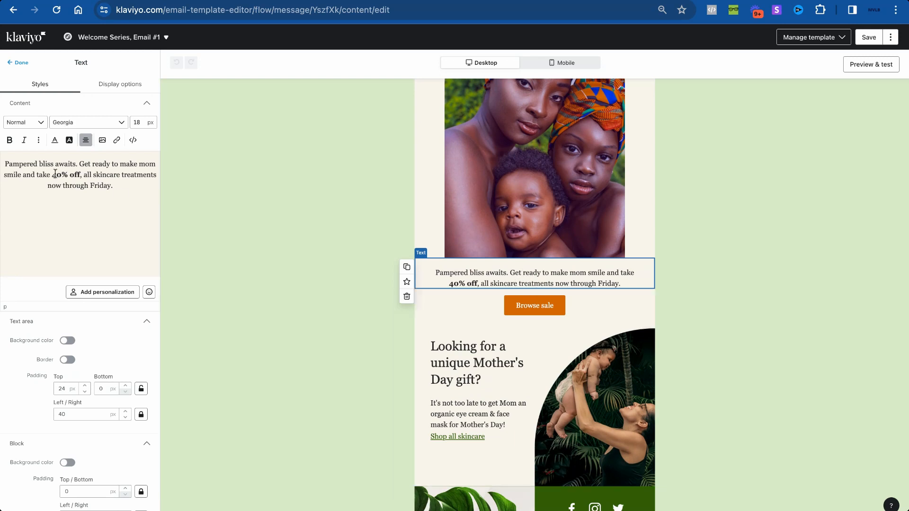
left_click_drag(52, 174, 56, 174)
type("1")
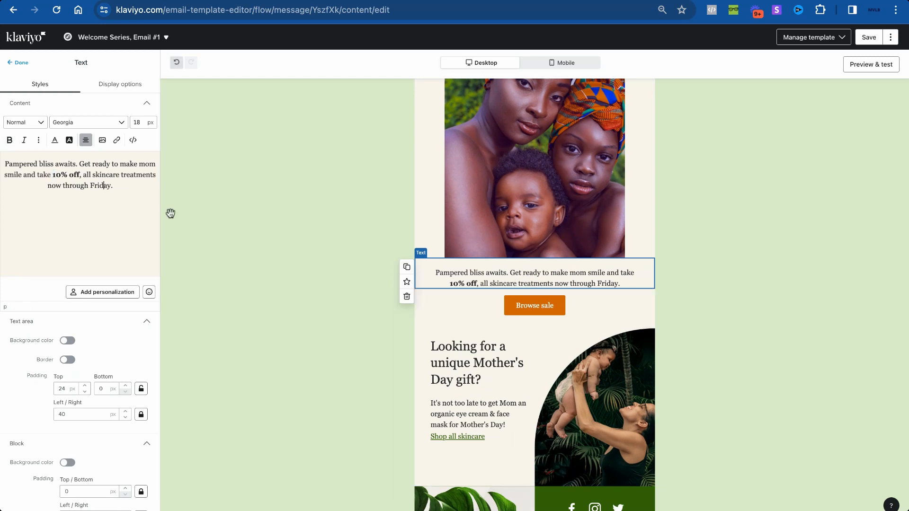
left_click(241, 229)
left_click(582, 298)
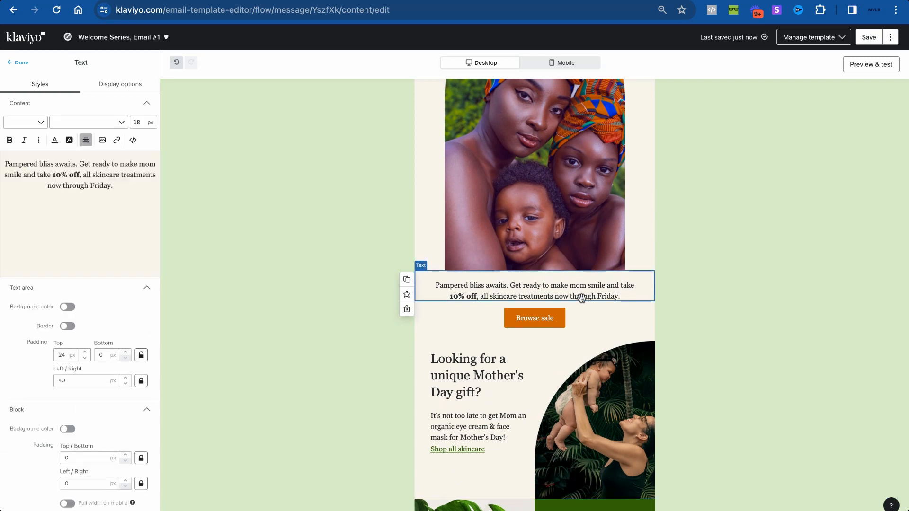
- Examine the email's layout from the logo and hero image down to the gift section, social links and unsubscribe footer
scroll(580, 300, "up", 2)
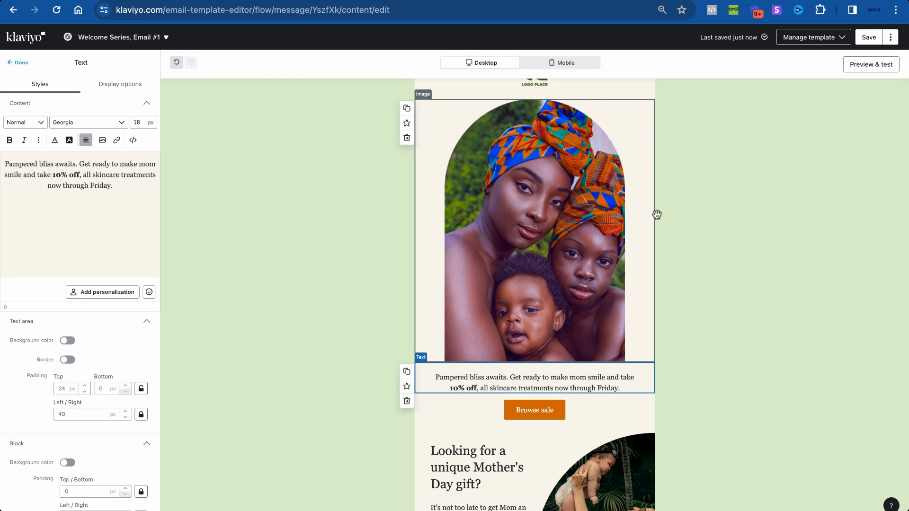
scroll(657, 215, "down", 5)
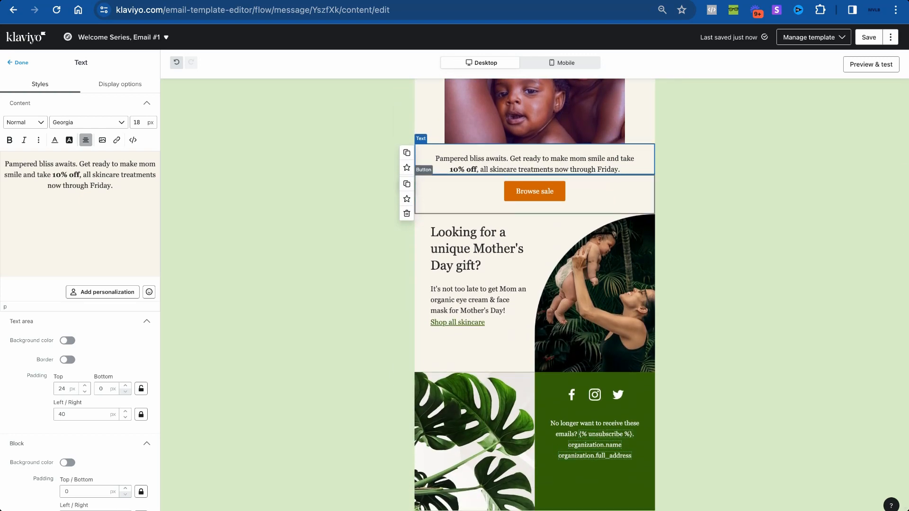
scroll(533, 209, "up", 3)
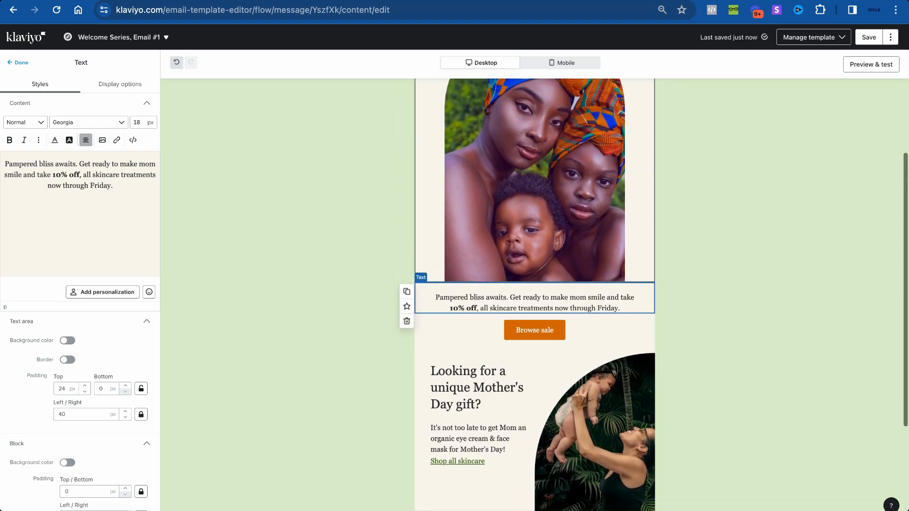
scroll(533, 209, "down", 4)
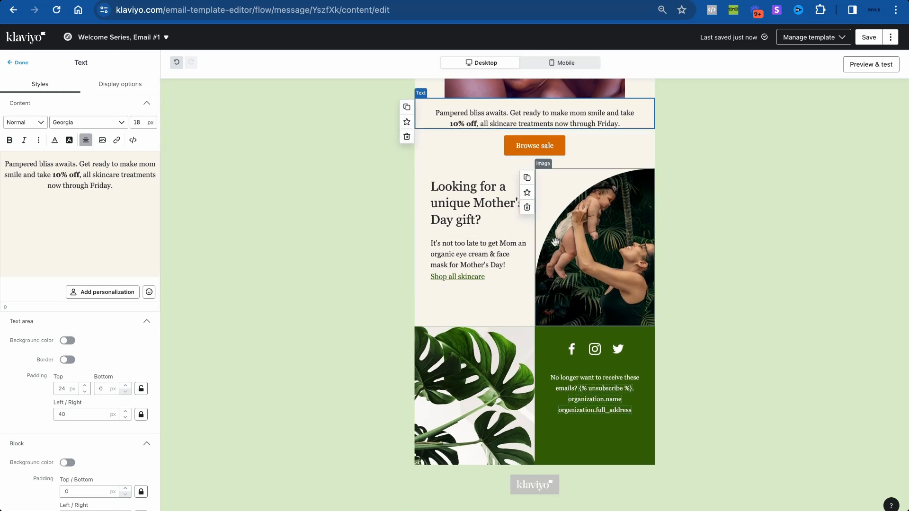
scroll(554, 242, "up", 1)
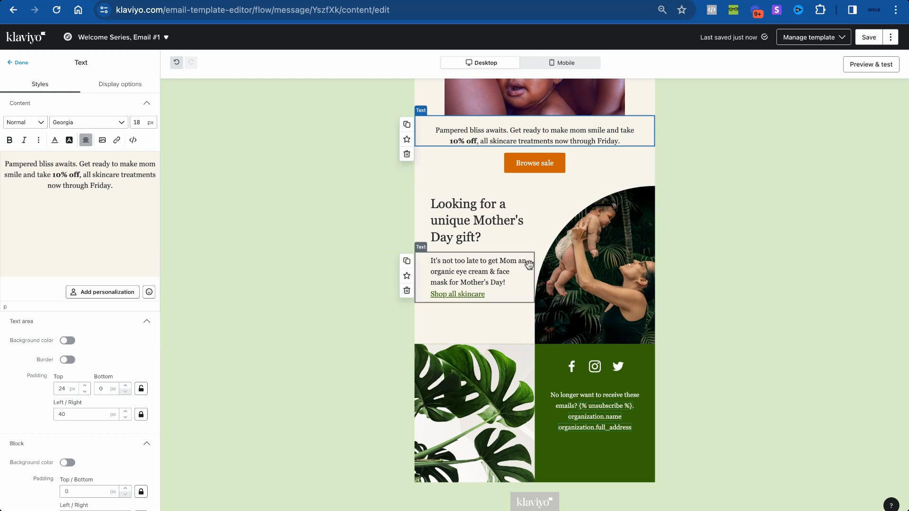
scroll(559, 428, "down", 1)
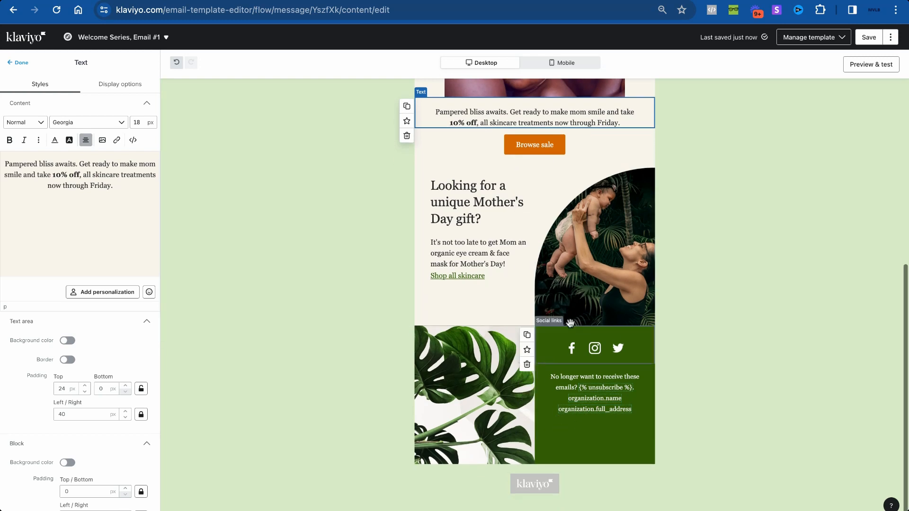
scroll(700, 213, "up", 5)
scroll(700, 212, "up", 5)
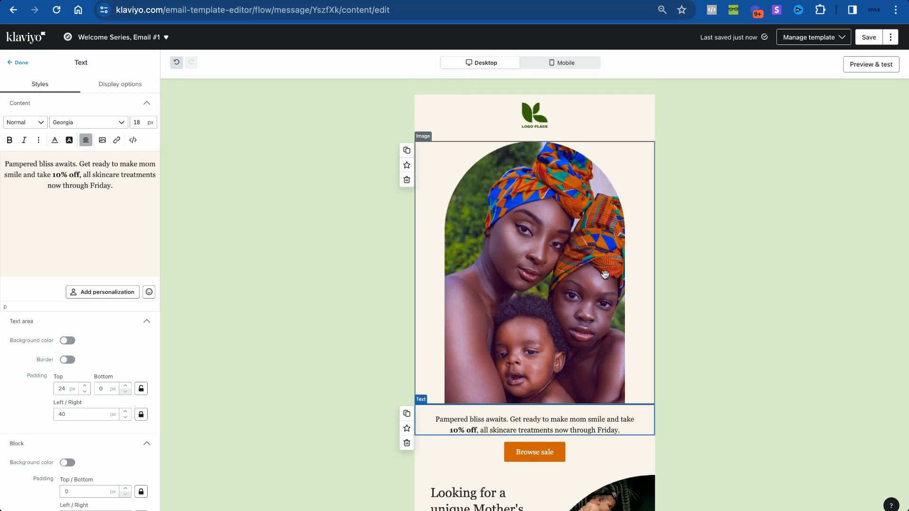
scroll(605, 275, "down", 3)
scroll(604, 275, "up", 3)
scroll(604, 275, "down", 5)
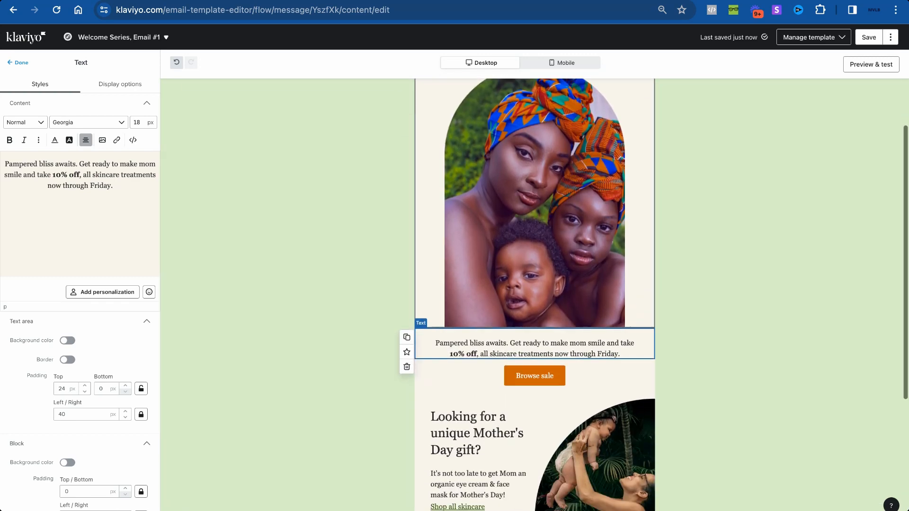
scroll(605, 275, "up", 5)
scroll(528, 339, "down", 3)
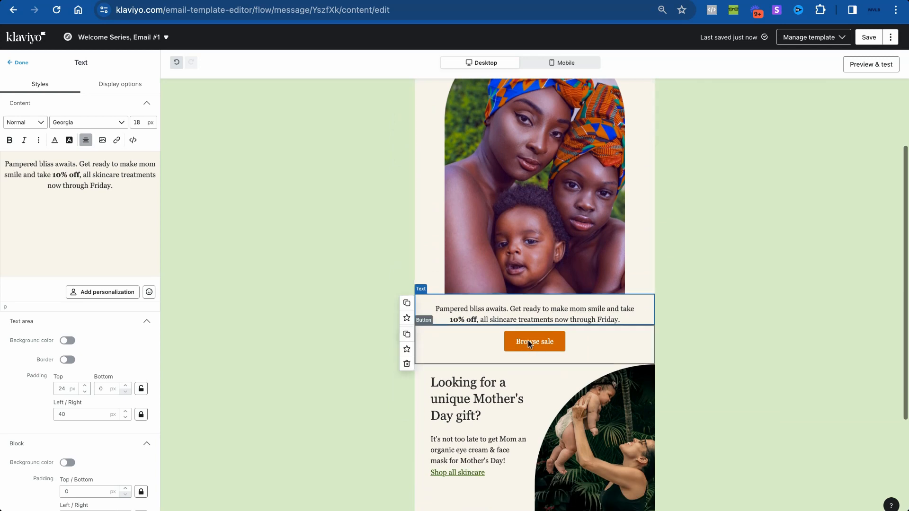
- Change the text of the "Browse sale" button to "SHOP NOW" and activate its URL for entry
left_click(547, 340)
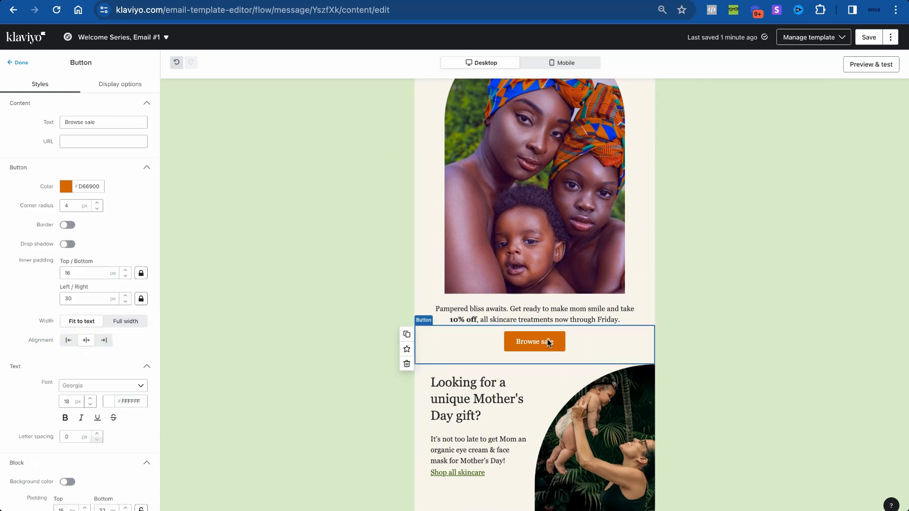
triple_click(90, 124)
type("SHOP NOW")
left_click(85, 141)
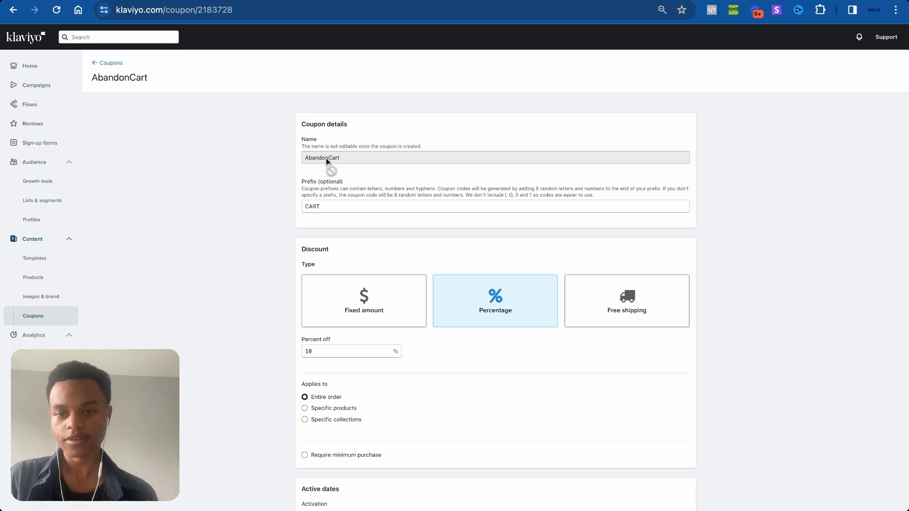
- Review the AbandonCart coupon's name, prefix, discount settings and active dates
scroll(413, 267, "down", 4)
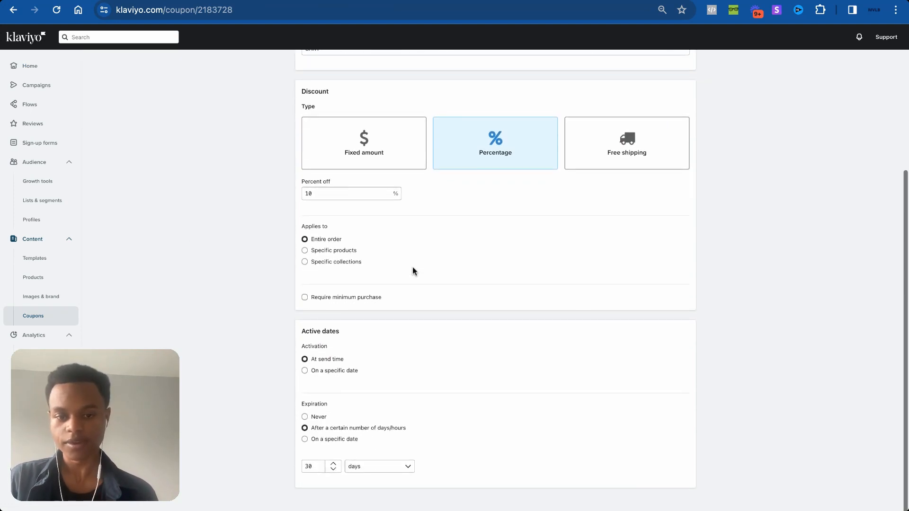
scroll(413, 267, "up", 4)
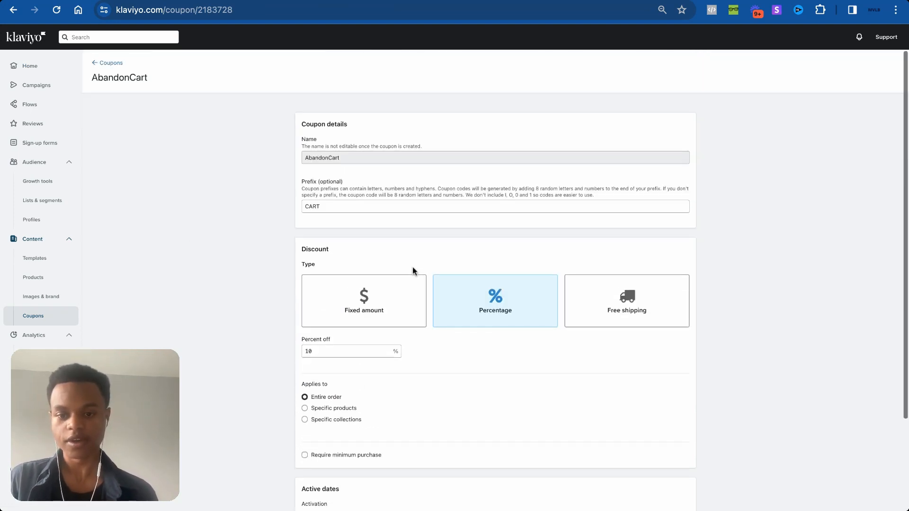
double_click(325, 159)
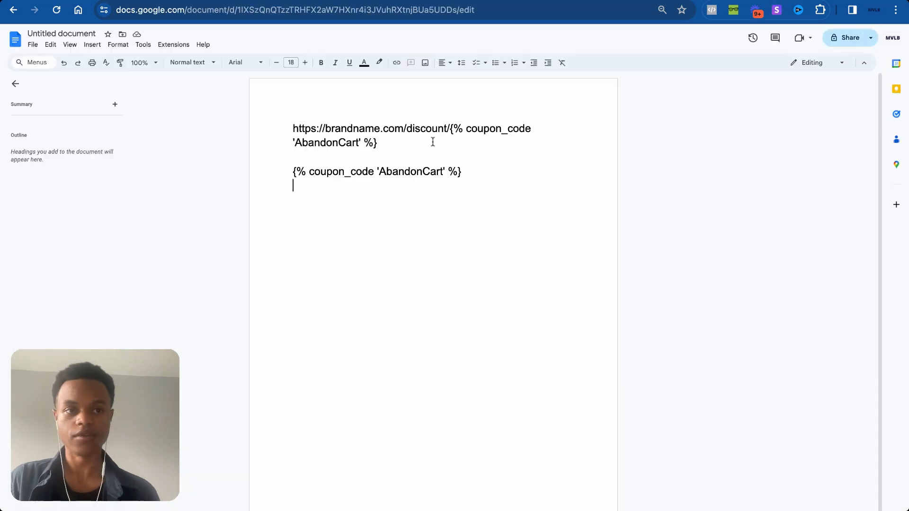
- In Google Docs, highlight the discount link containing the coupon tag, and the separate {% coupon_code 'AbandonCart' %} tag
triple_click(375, 142)
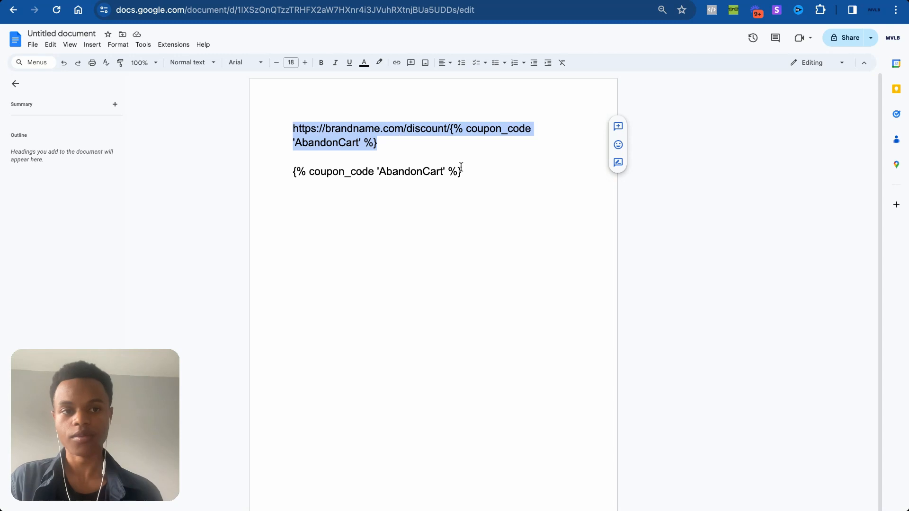
left_click_drag(460, 171, 280, 162)
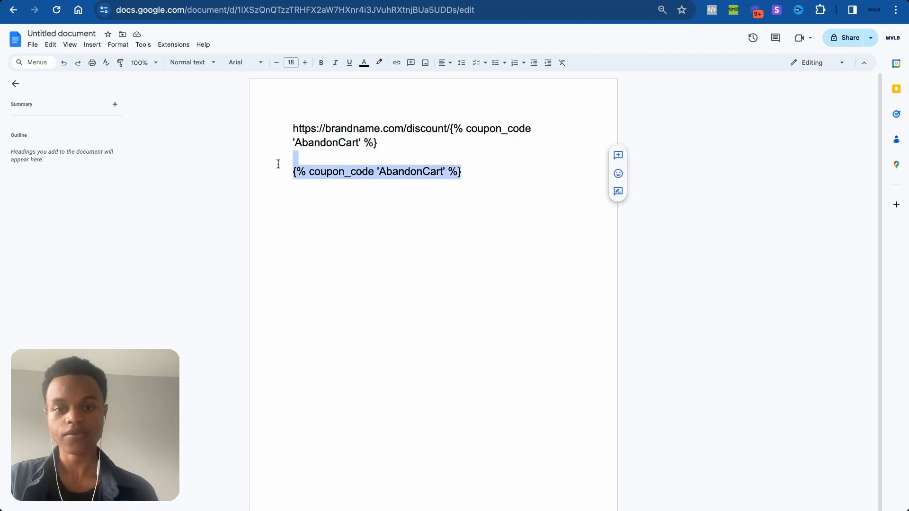
left_click(308, 172)
left_click_drag(471, 177, 297, 173)
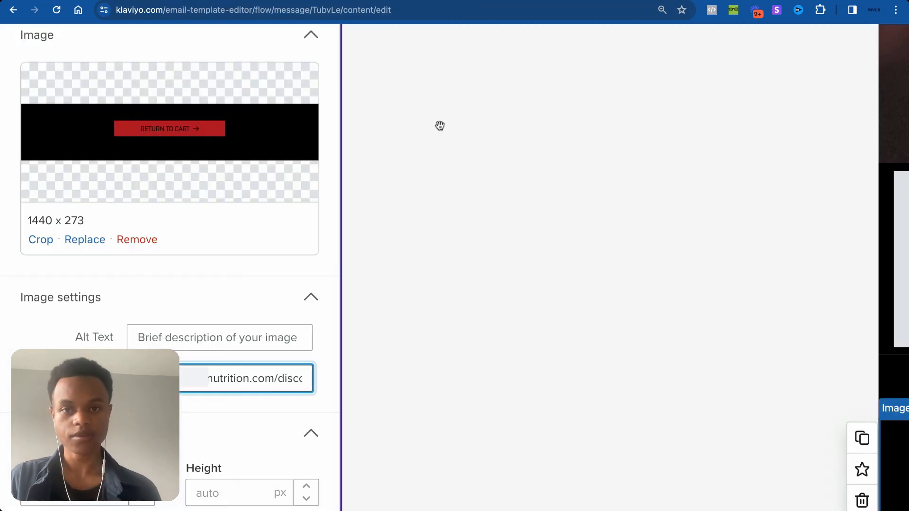
- In Klaviyo's abandoned cart email, examine the RETURN TO CART image's link address through its AbandonCart coupon tag
scroll(450, 293, "right", 10)
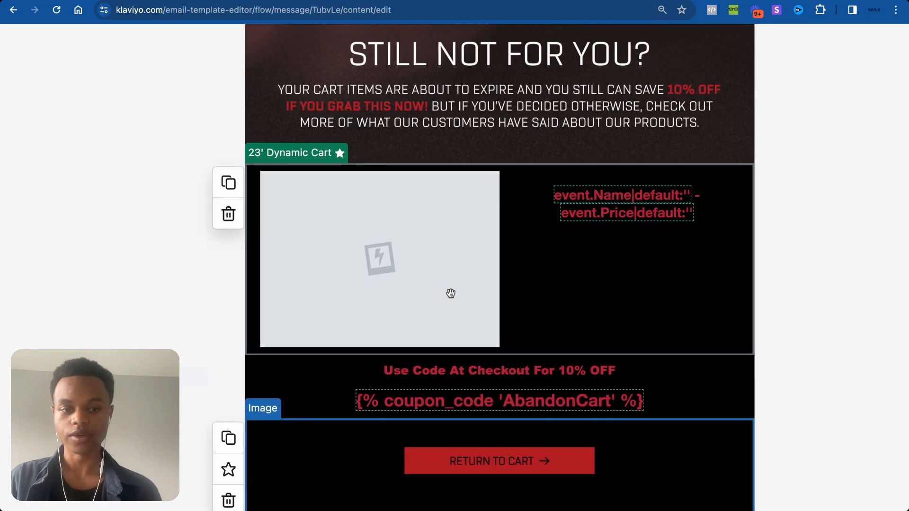
scroll(450, 293, "right", 5)
left_click(438, 458)
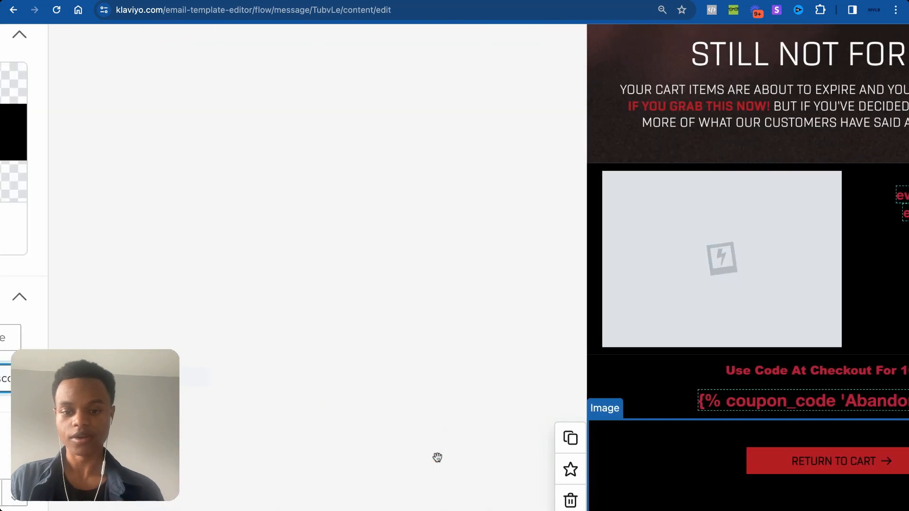
left_click_drag(259, 378, 240, 376)
type("onCart' %}")
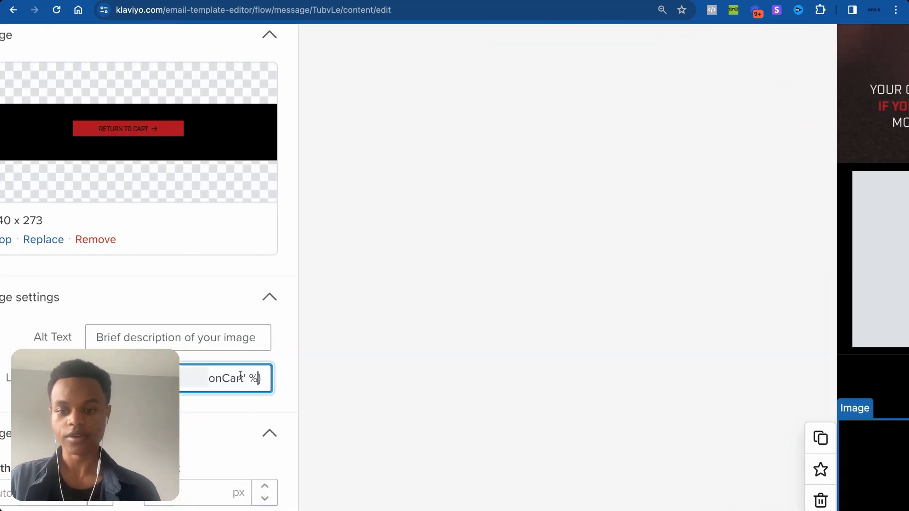
key("Left")
key("Left")
key("Left")
key("Left")
key("Left")
key("Left")
key("Left")
key("Left")
key("Left")
key("Left")
- Inspect the email's coupon code text block and compare it with the coupon tag in Google Docs, returning to Klaviyo
left_click(584, 349)
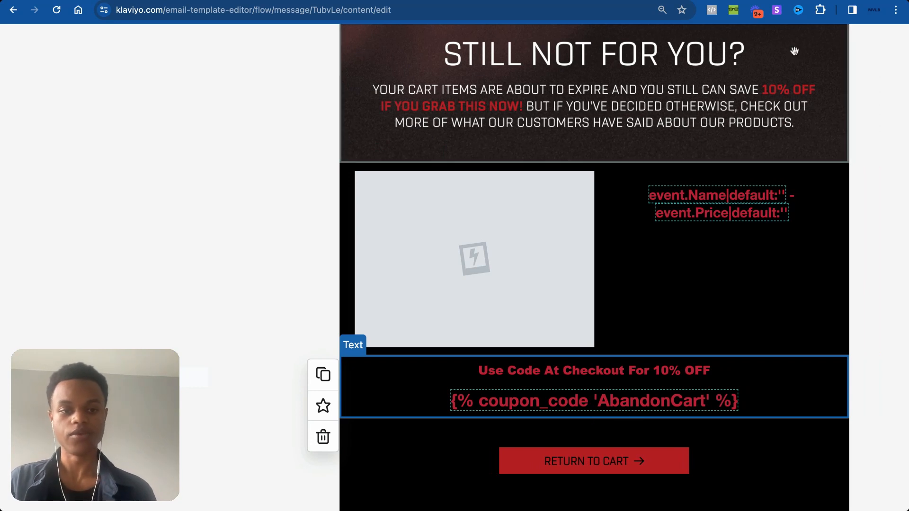
key("ctrl+Tab")
left_click(498, 194)
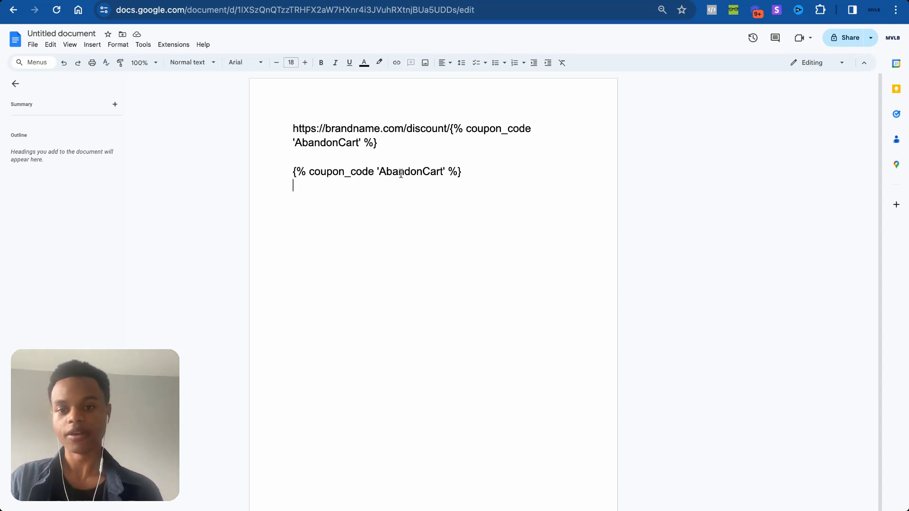
key("ctrl+shift+Tab")
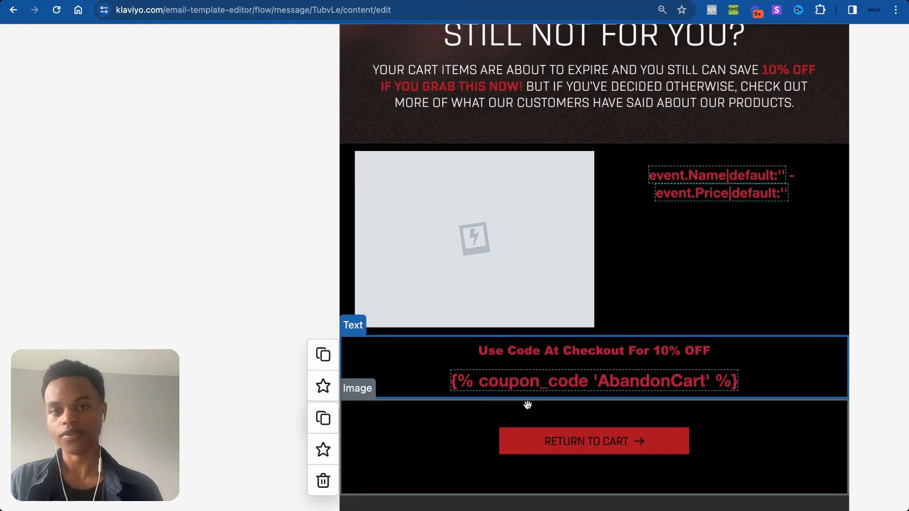
- Return to the Welcome Series - Standard flow and remove the specific time of day from the 3-day delay, saving the change
key("ctrl+shift+Tab")
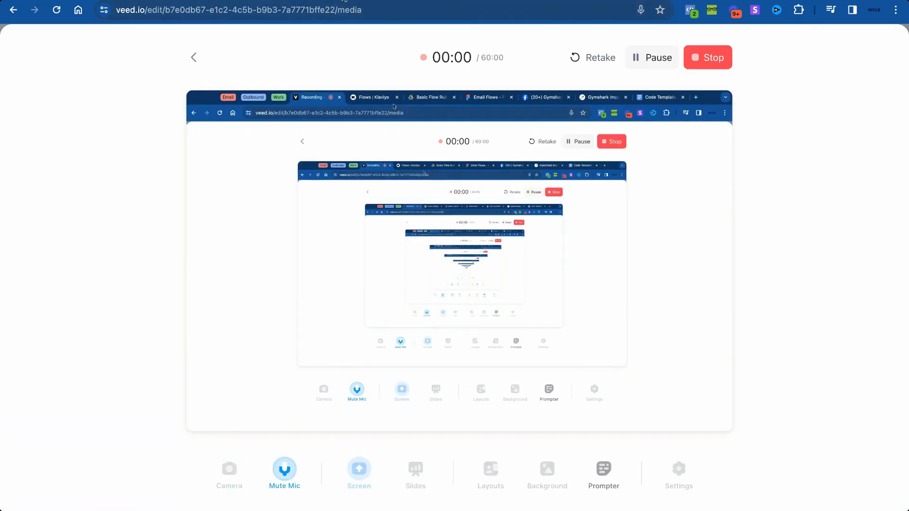
left_click(345, 1)
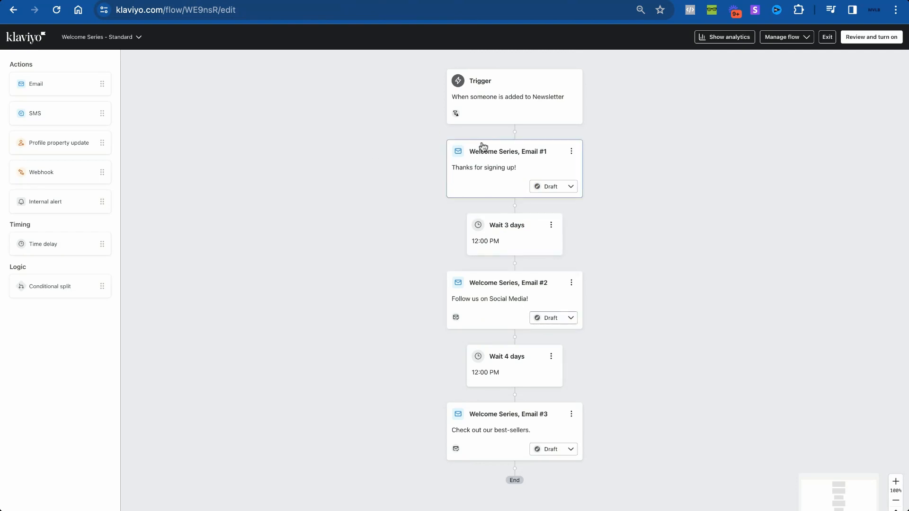
left_click(503, 241)
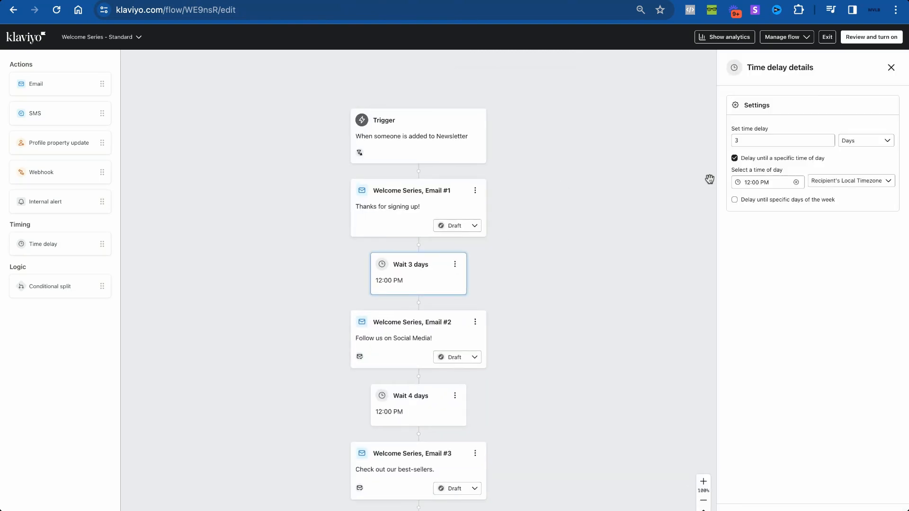
left_click(740, 161)
scroll(537, 305, "down", 3)
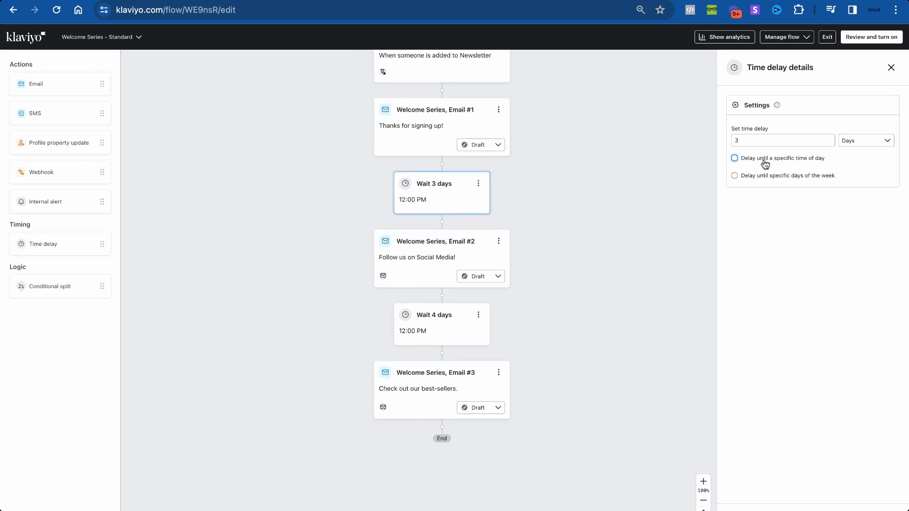
left_click(742, 499)
- Remove the specific time of day from the 4-day delay between Email #2 and Email #3, and save it
left_click(467, 337)
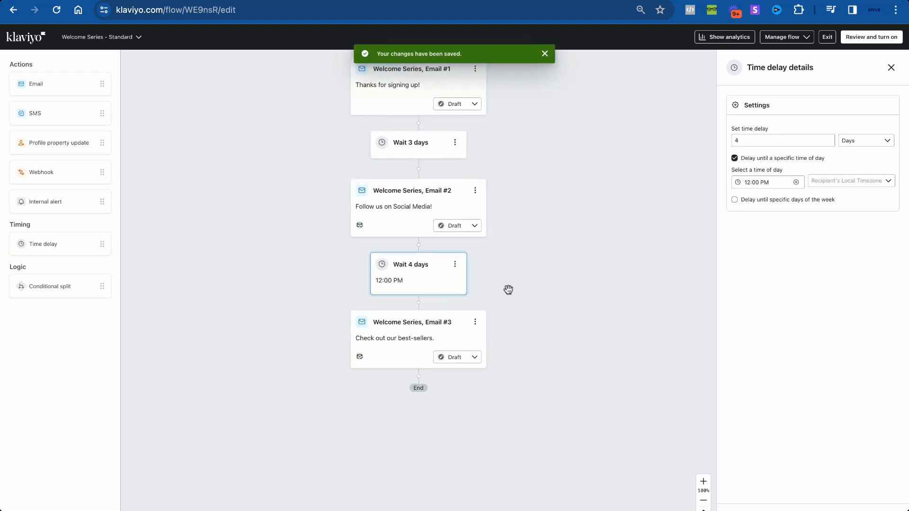
left_click(734, 158)
left_click(757, 494)
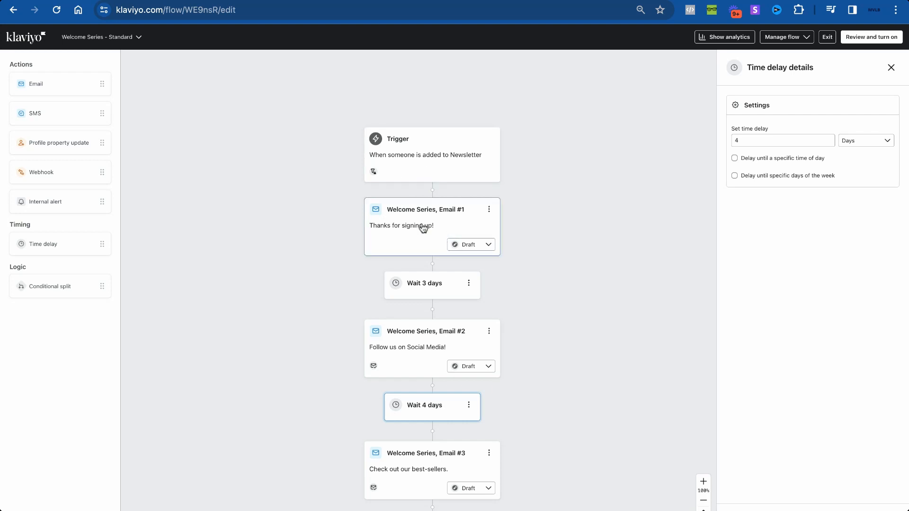
- Review the order of emails and delays in the Welcome Series flow, including the details of Email #2
scroll(421, 226, "down", 3)
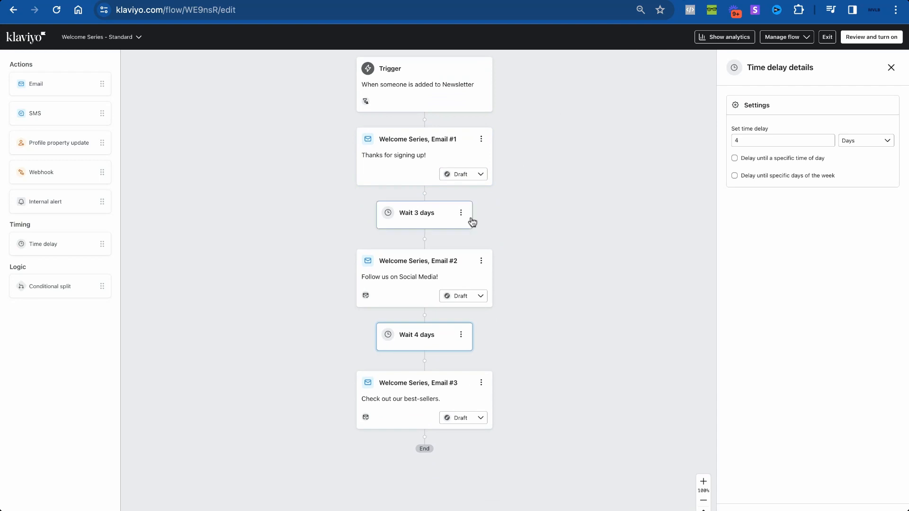
scroll(470, 223, "up", 1)
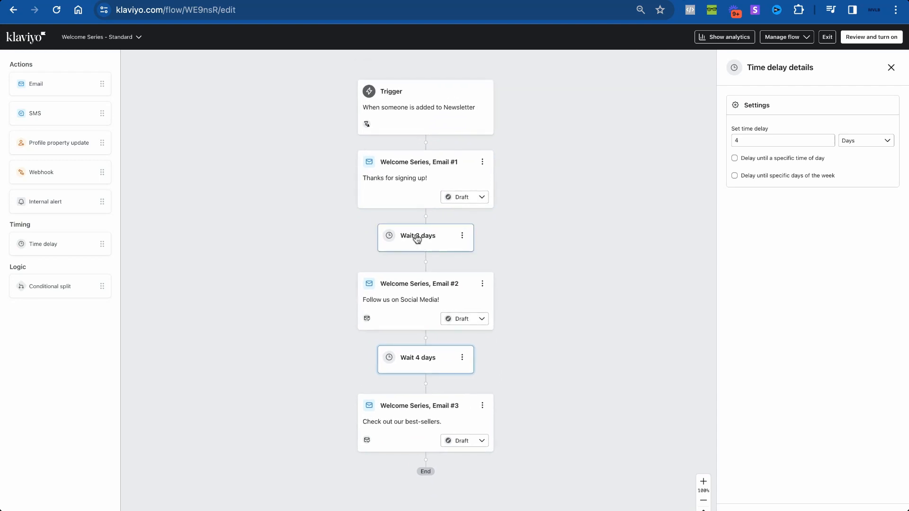
scroll(421, 241, "down", 4)
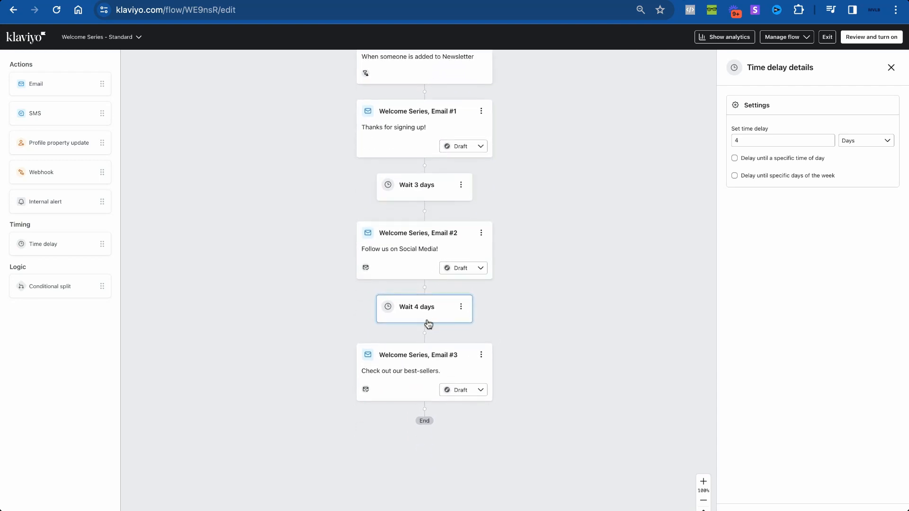
scroll(443, 347, "up", 4)
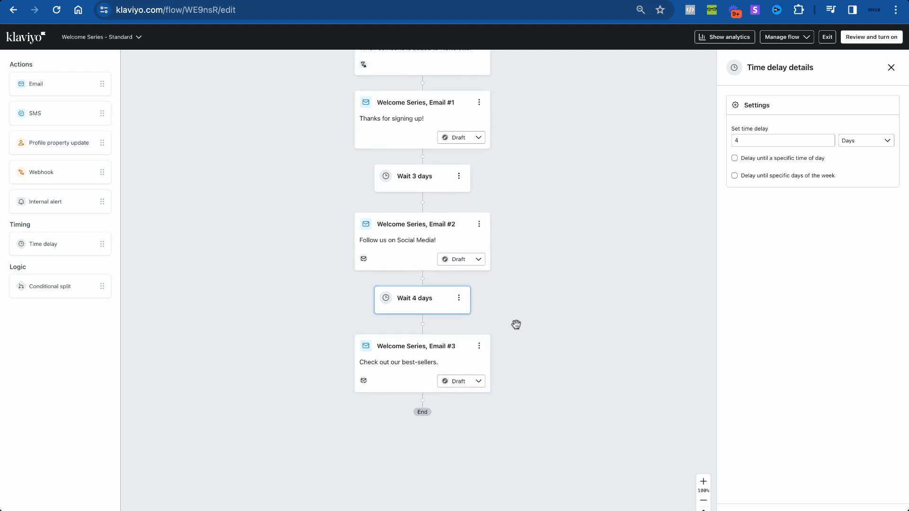
scroll(516, 325, "up", 1)
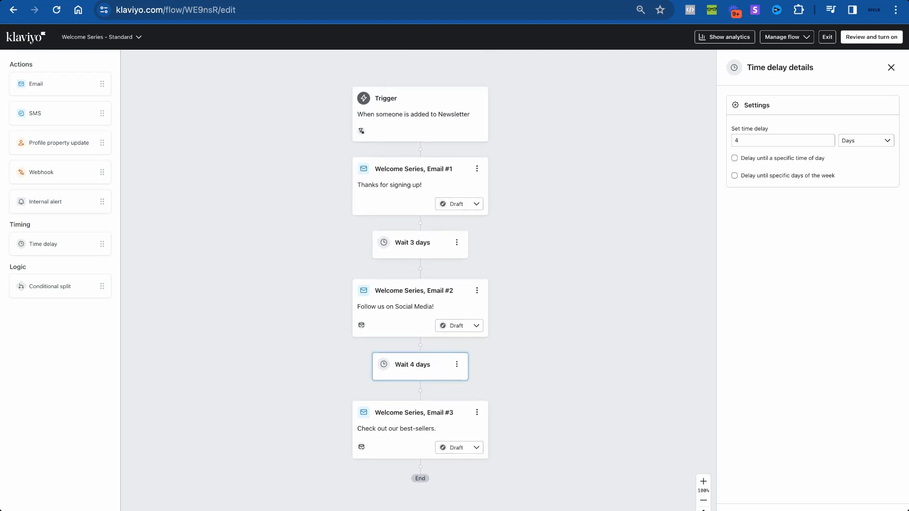
left_click(432, 306)
scroll(431, 265, "down", 7)
scroll(431, 245, "up", 4)
scroll(431, 244, "up", 3)
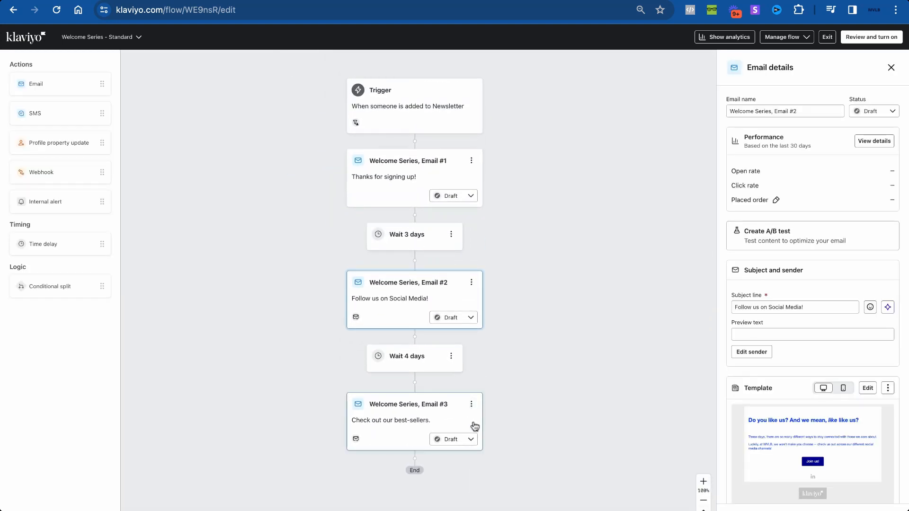
- Delete Welcome Series, Email #3 and Welcome Series, Email #2 from the flow
left_click(471, 405)
left_click(491, 469)
left_click(552, 169)
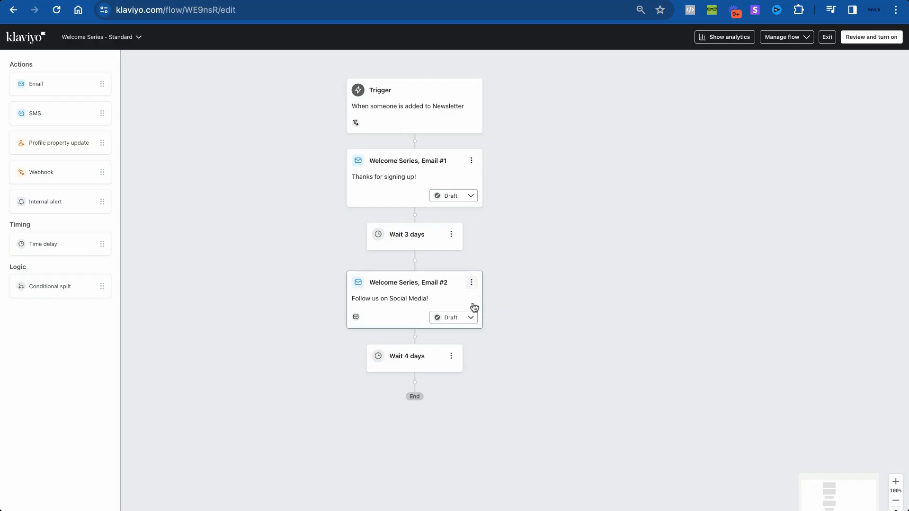
left_click(471, 283)
left_click(495, 349)
left_click(532, 167)
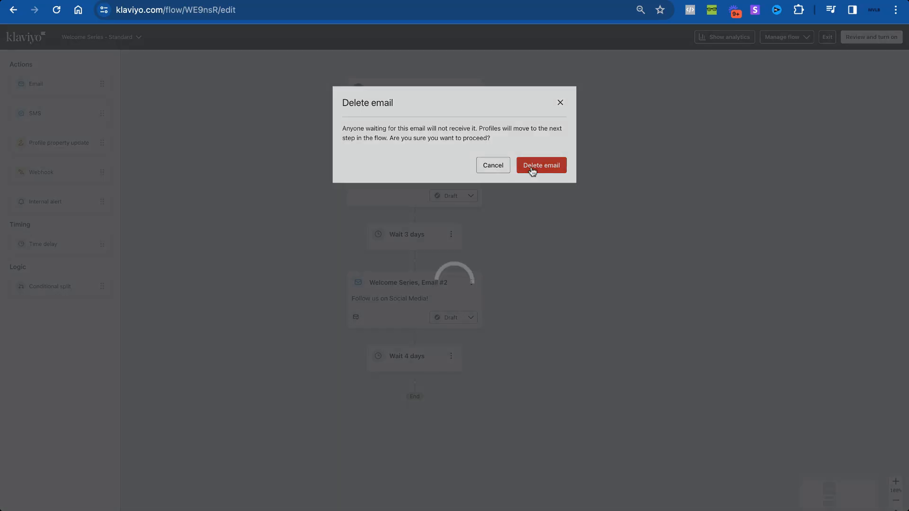
- Examine the details of Welcome Series, Email #1, including its subject line, template preview and sending settings
left_click(466, 166)
scroll(833, 304, "down", 6)
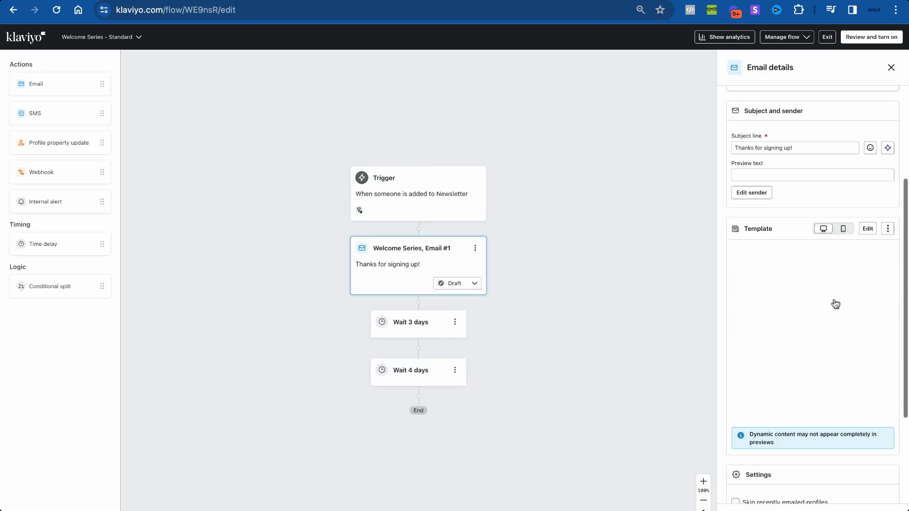
scroll(834, 304, "up", 6)
scroll(854, 375, "down", 6)
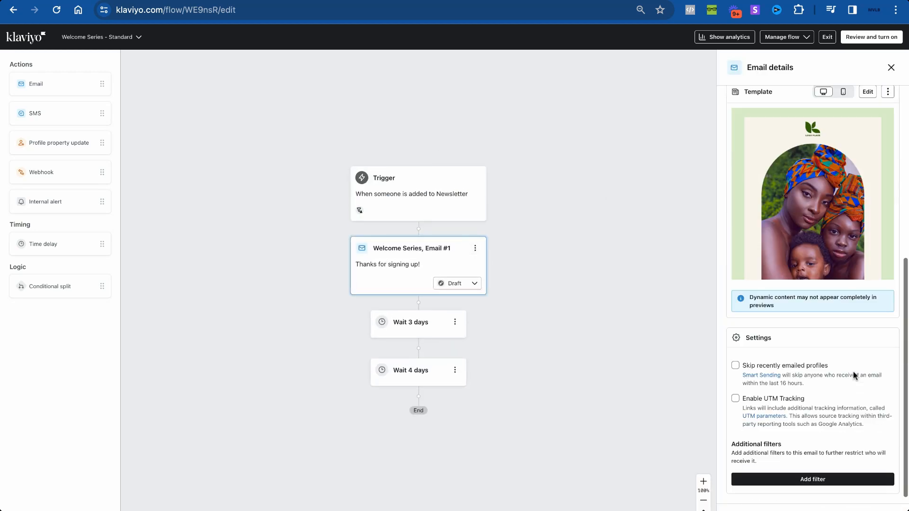
scroll(756, 362, "up", 3)
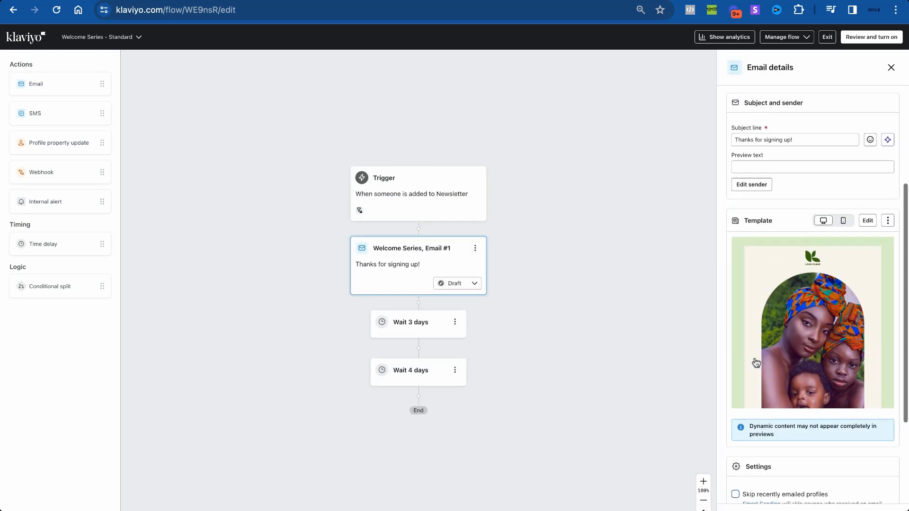
scroll(803, 345, "down", 3)
scroll(809, 314, "up", 3)
scroll(808, 314, "up", 3)
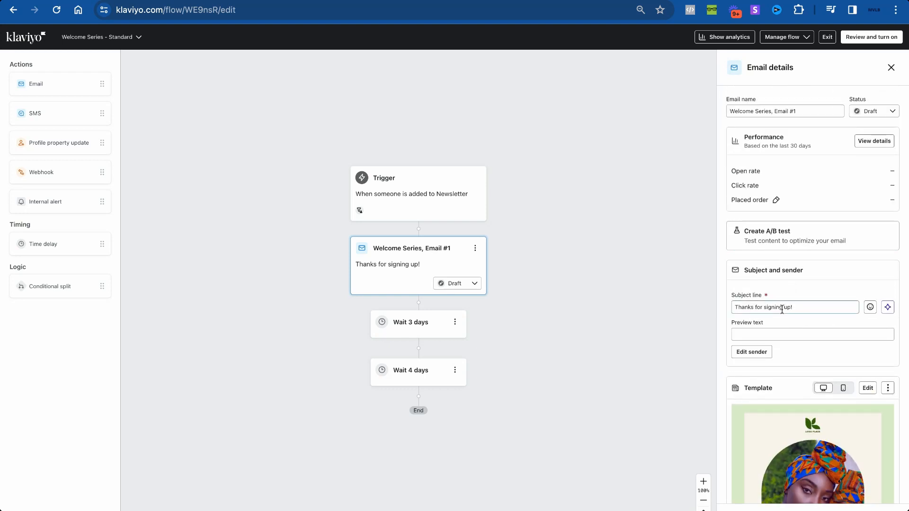
- Duplicate Welcome Series, Email #1 and move the copy between the 3-day and 4-day delays
left_click(475, 248)
left_click(497, 296)
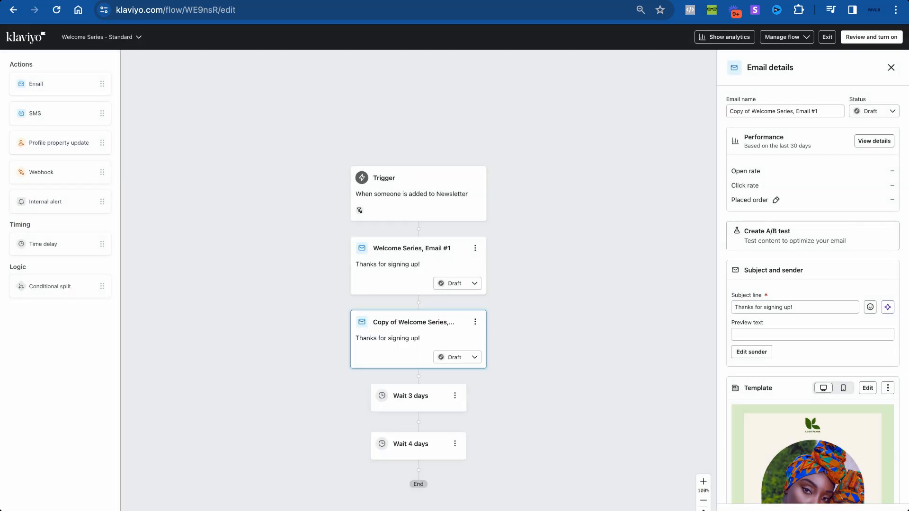
left_click_drag(436, 293, 416, 353)
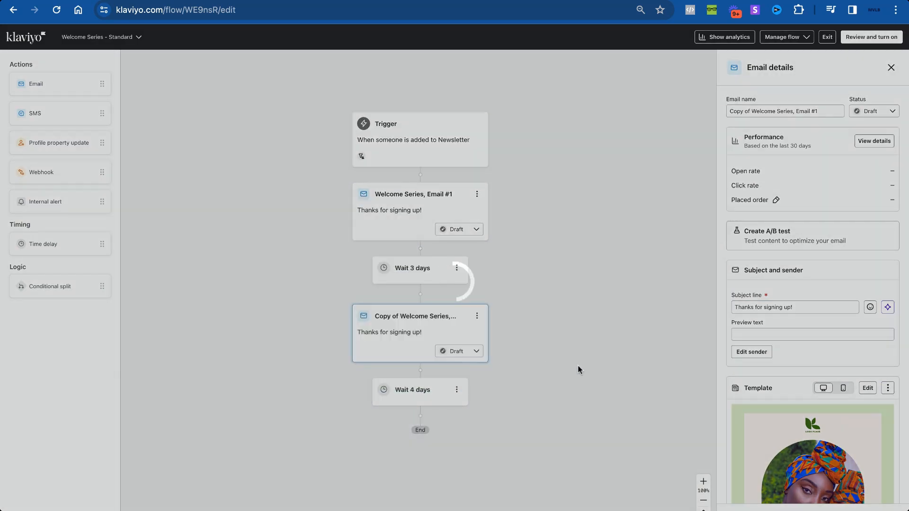
- Check the copied email's template preview and rename the email as Welcome Series, Email #2
scroll(833, 412, "down", 2)
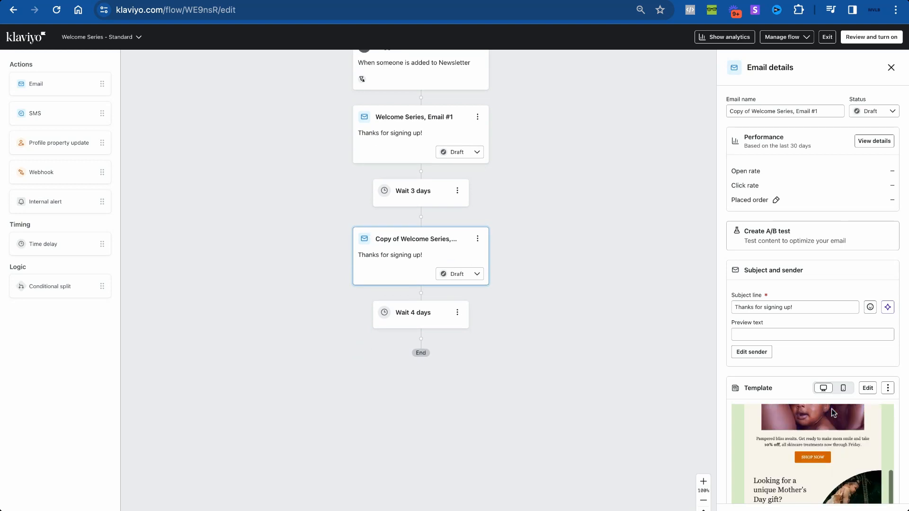
scroll(833, 413, "down", 2)
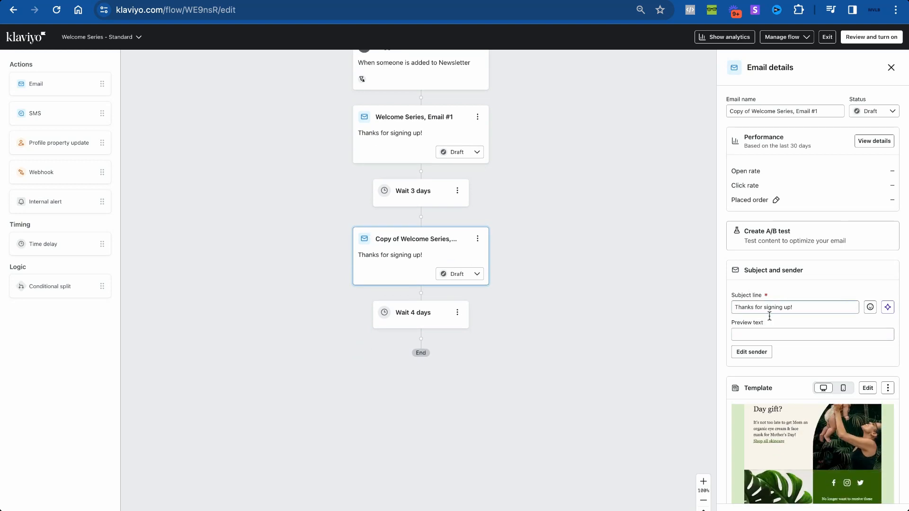
scroll(776, 359, "down", 4)
scroll(773, 290, "up", 5)
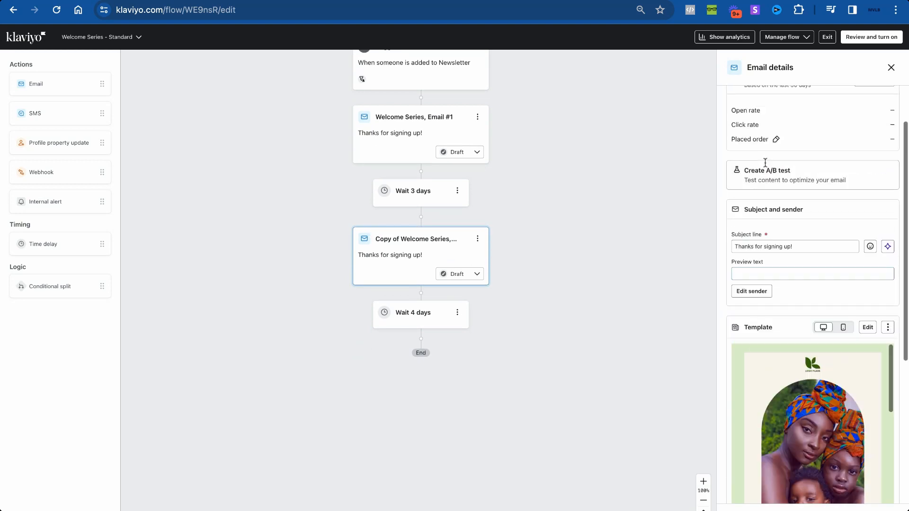
scroll(765, 162, "up", 2)
left_click(820, 109)
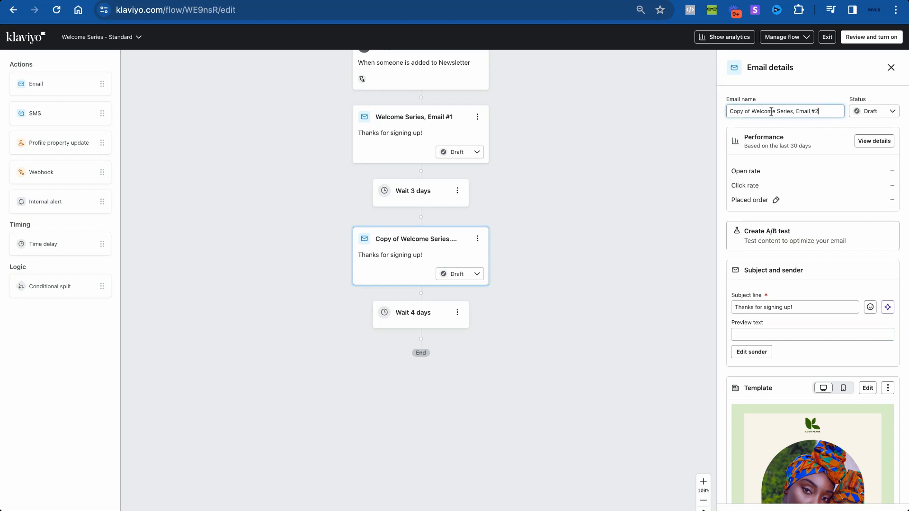
left_click_drag(753, 109, 726, 110)
key("BackSpace")
scroll(742, 122, "down", 5)
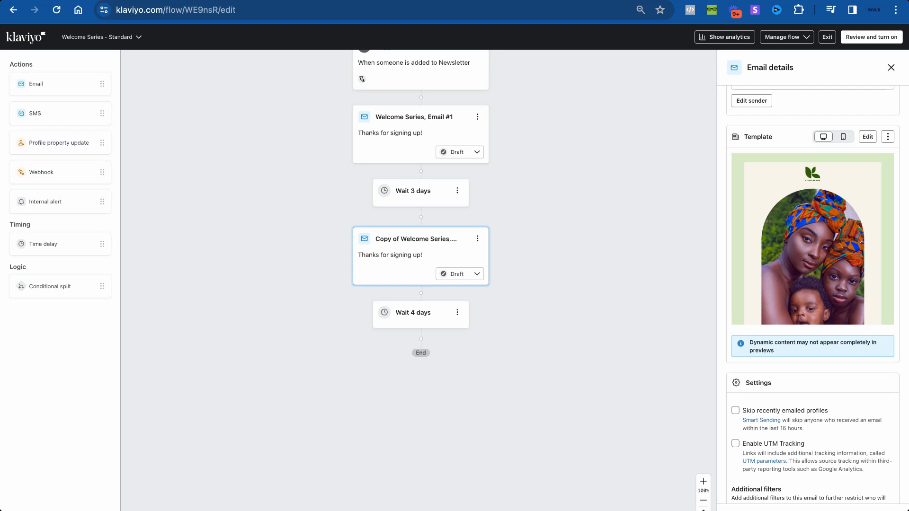
- Duplicate Welcome Series, Email #2 and move the copy below the 4-day delay
left_click(477, 238)
left_click(504, 290)
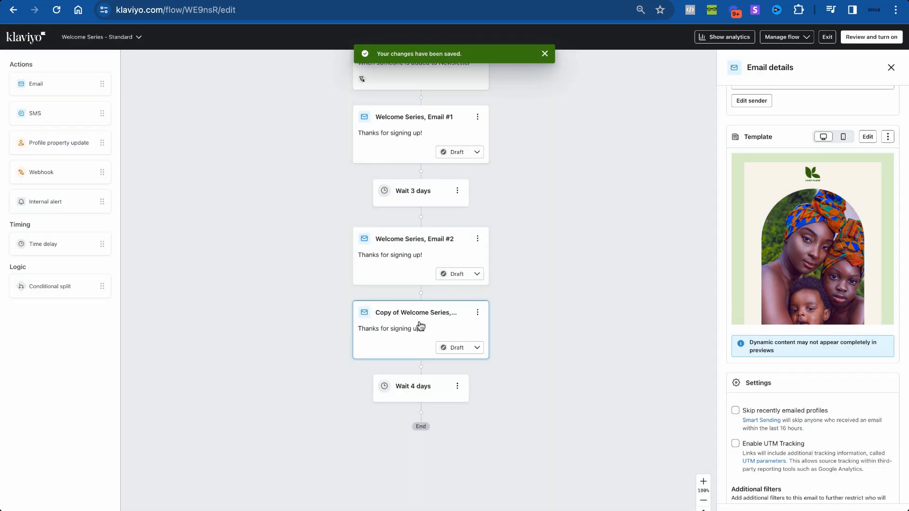
left_click_drag(420, 325, 429, 402)
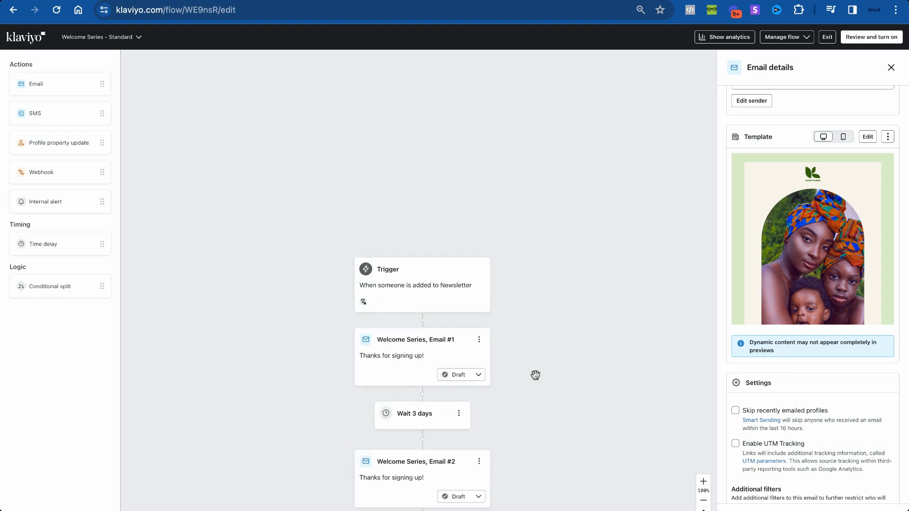
- View the size options on Gymshark's Impact T-Shirt product page, returning to the Klaviyo flow
left_click(896, 69)
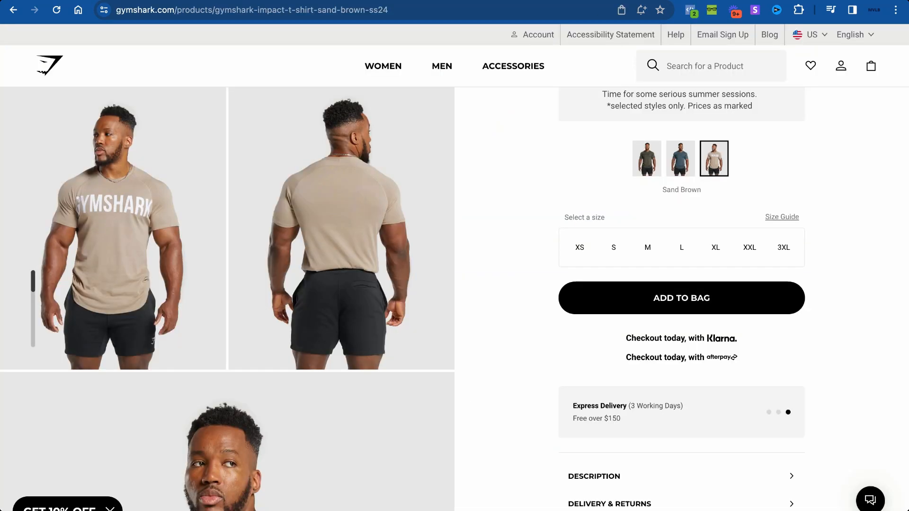
left_click(578, 246)
scroll(575, 247, "up", 4)
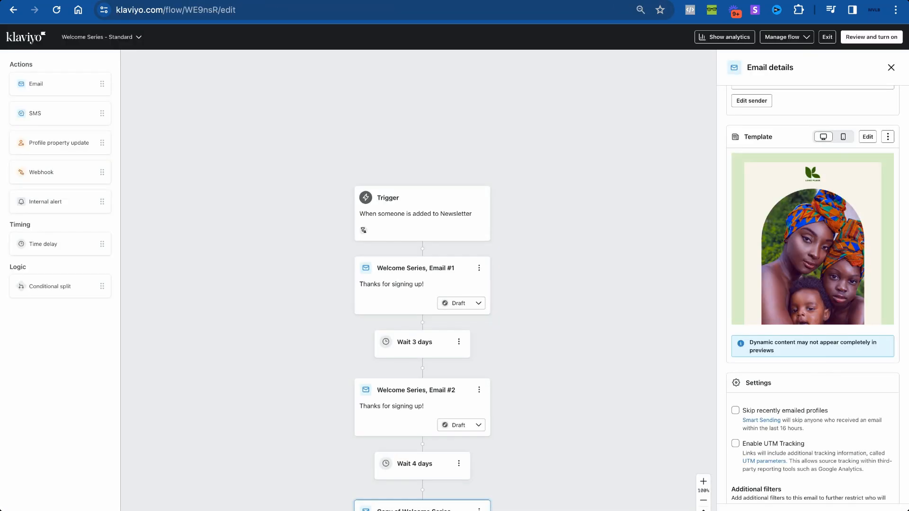
- Review the rebuilt flow sequence and inspect the trigger's list and profile filters, closing the trigger details
scroll(588, 299, "down", 3)
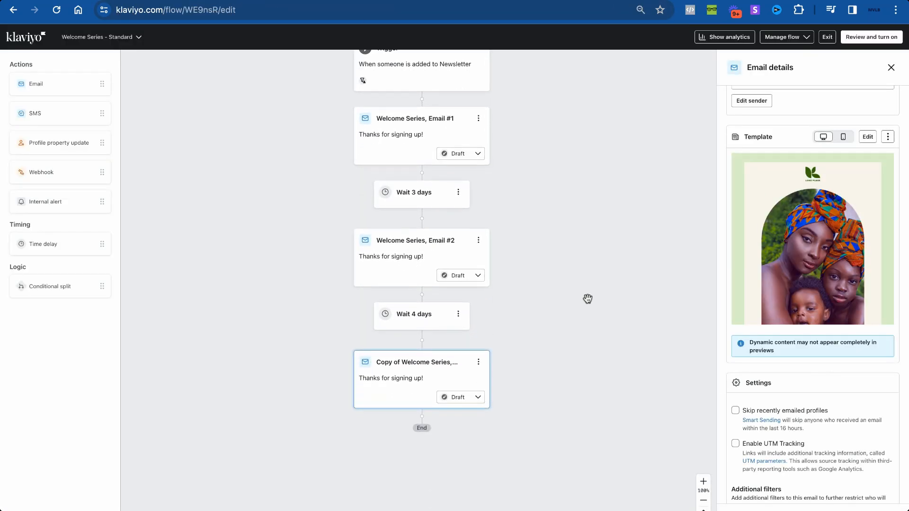
scroll(450, 163, "up", 2)
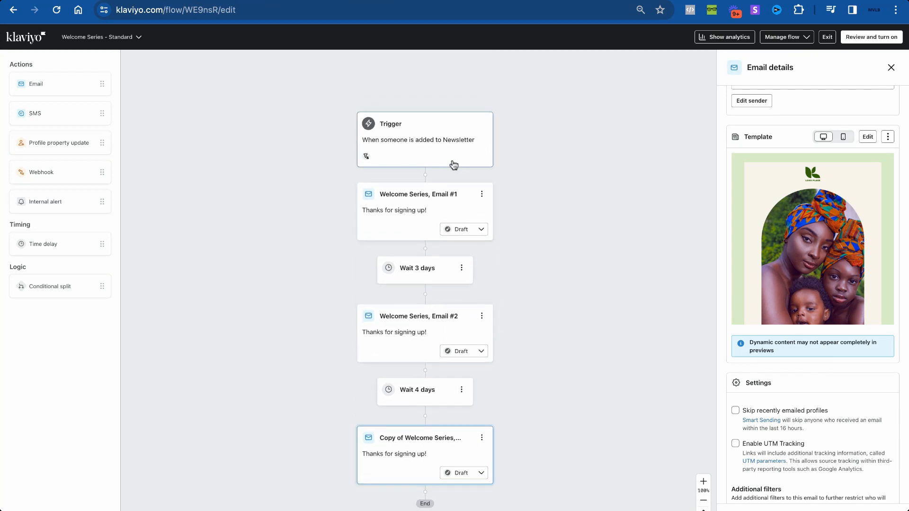
left_click(450, 163)
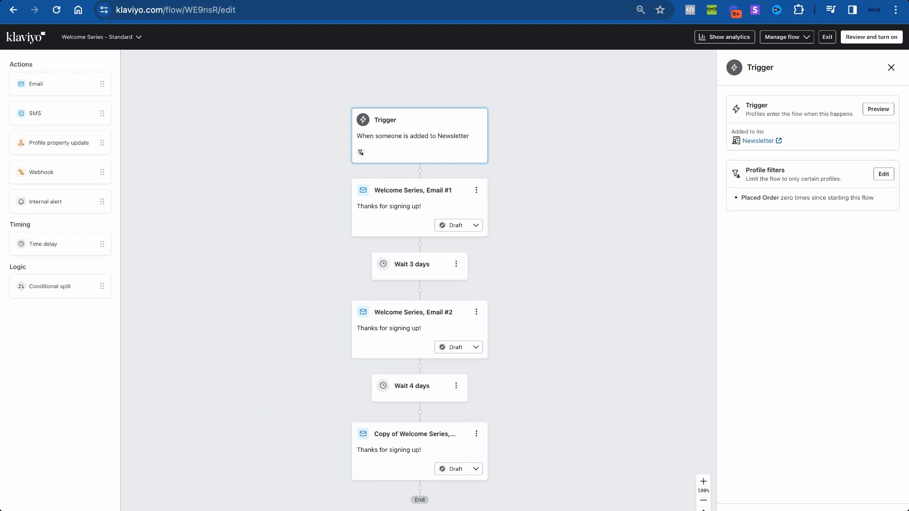
left_click(891, 68)
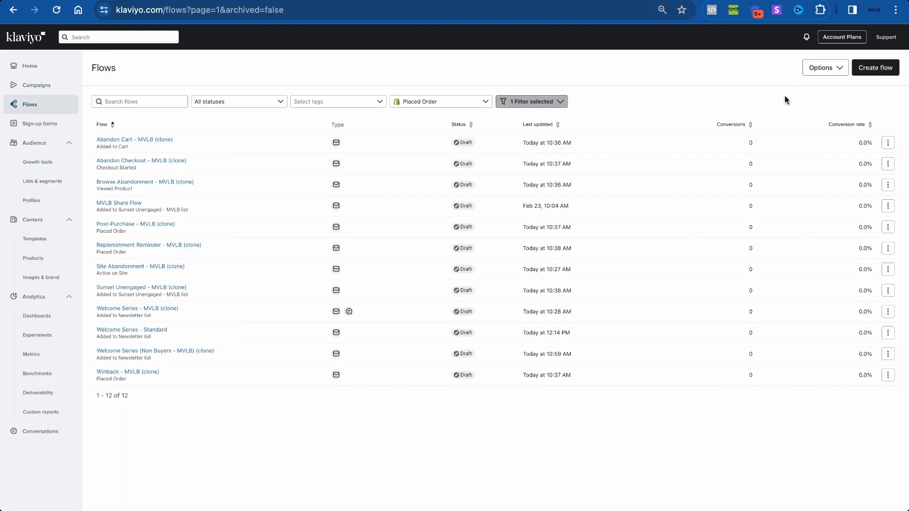
- Switch to the Gymshark site and go from the Impact T-Shirt page to its home page
left_click(882, 67)
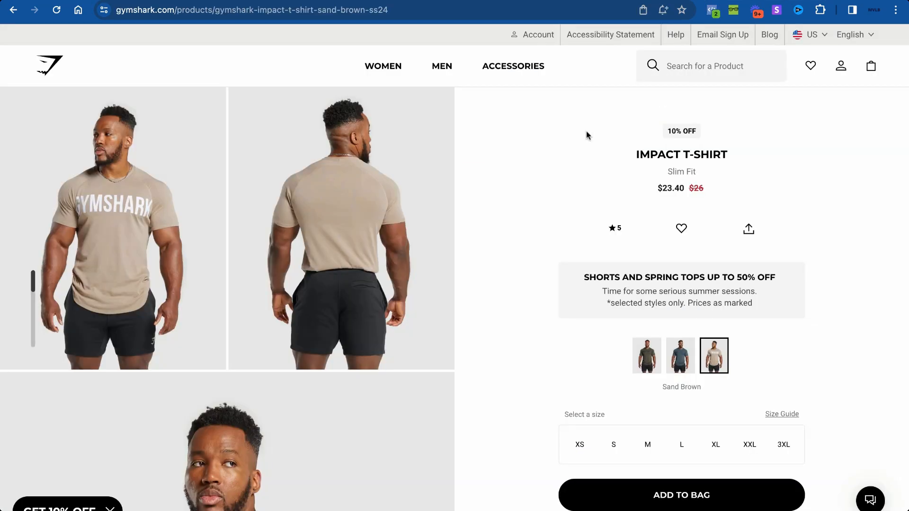
left_click(40, 62)
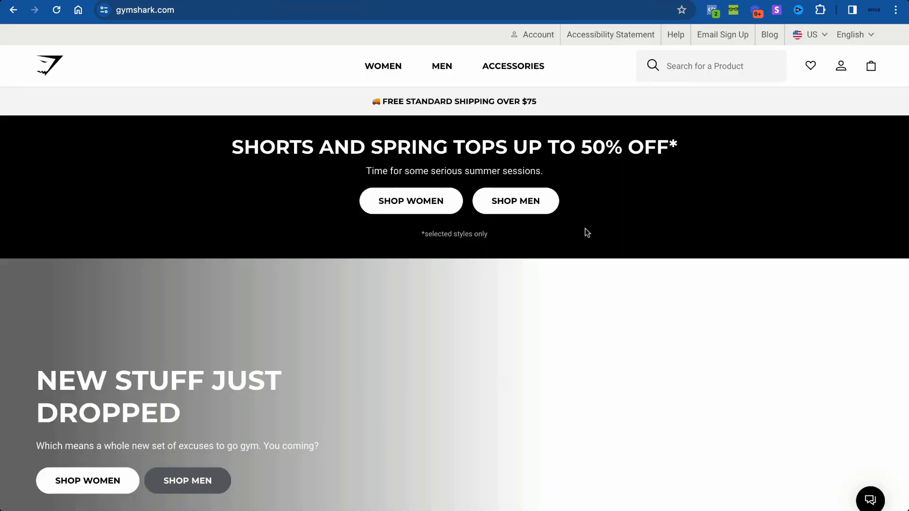
- Skim the Gymshark home page, switch back to Klaviyo and create a flow from scratch named Site Abandon
scroll(586, 235, "down", 20)
scroll(587, 234, "up", 20)
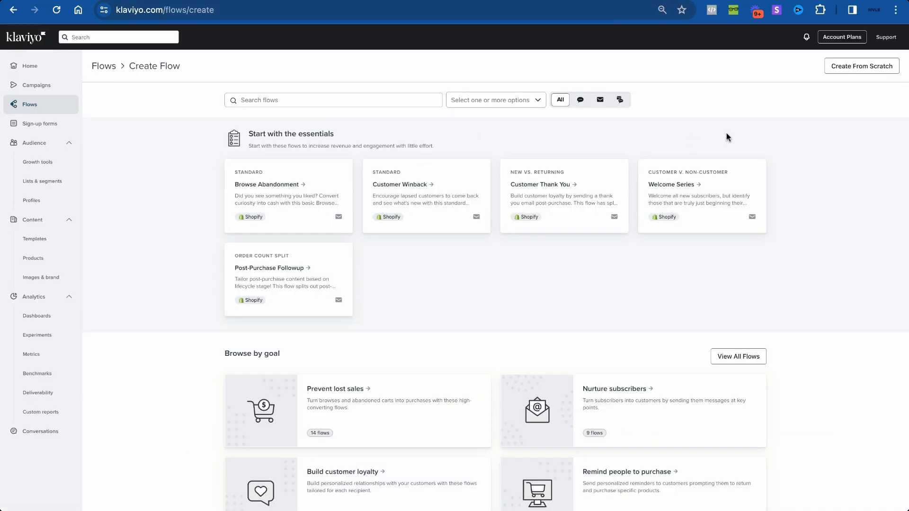
left_click(853, 65)
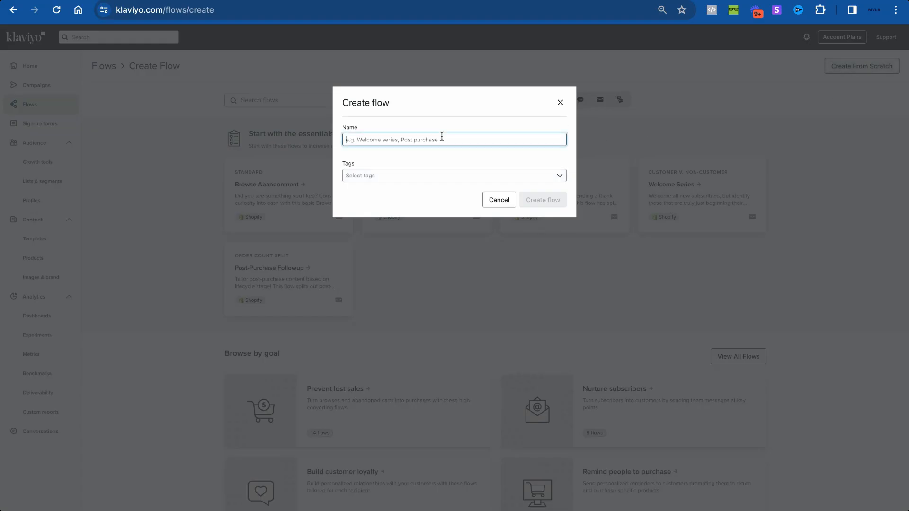
type("Site Abandon")
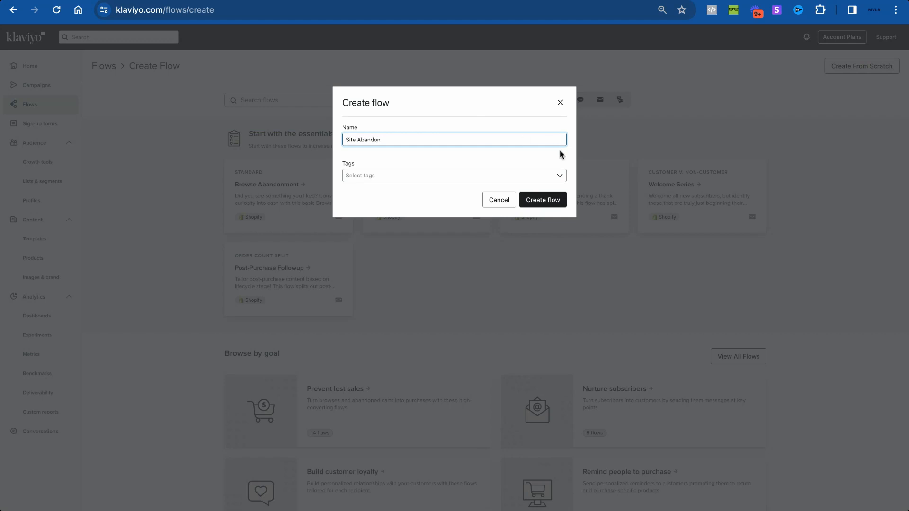
left_click(555, 199)
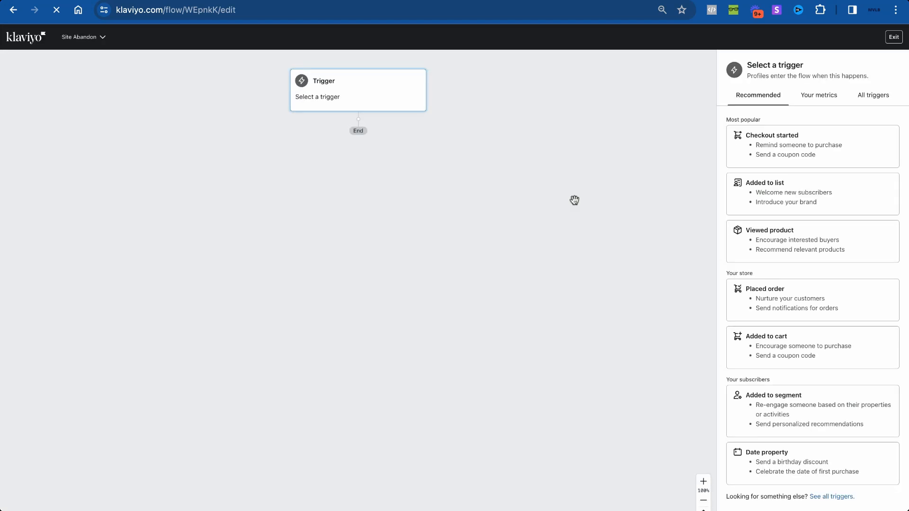
- Choose the Active on Site API metric as the Site Abandon flow's trigger
left_click(802, 99)
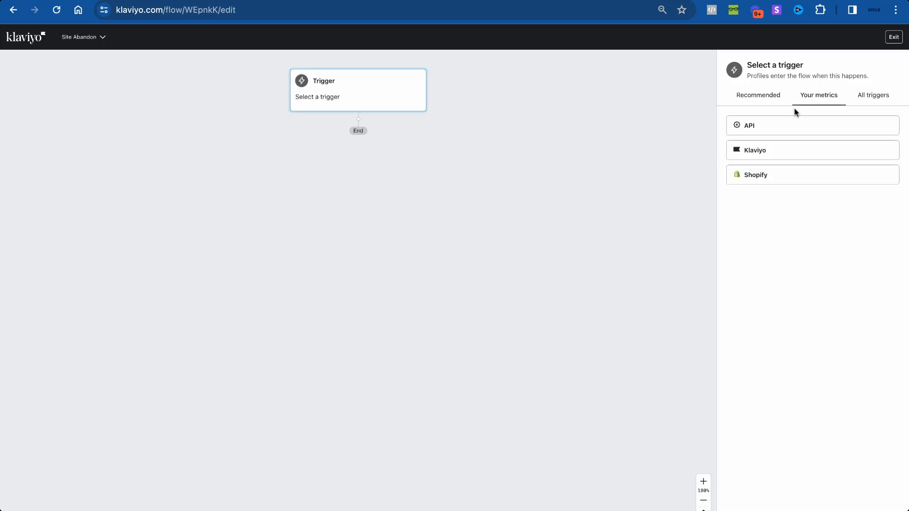
left_click(787, 124)
left_click(779, 160)
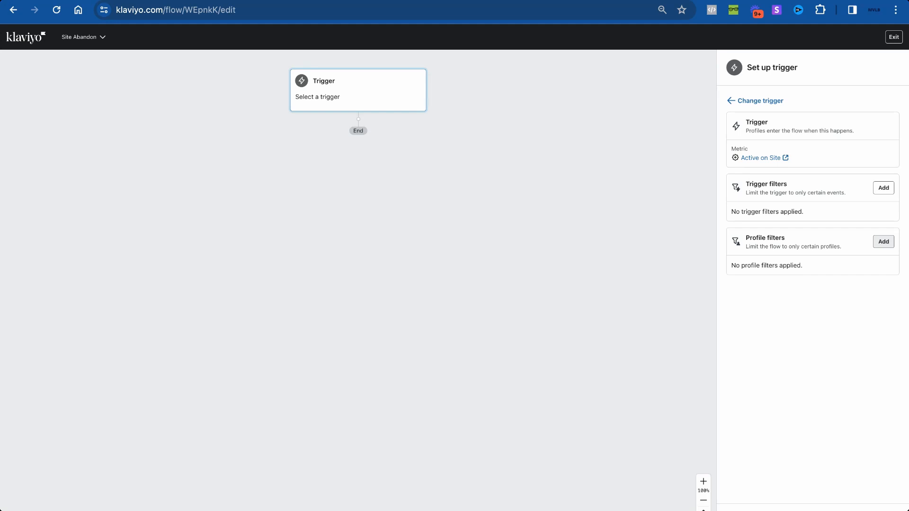
- Add a profile filter to the trigger with the condition "What someone has done (or not done)"
left_click(883, 241)
left_click(779, 126)
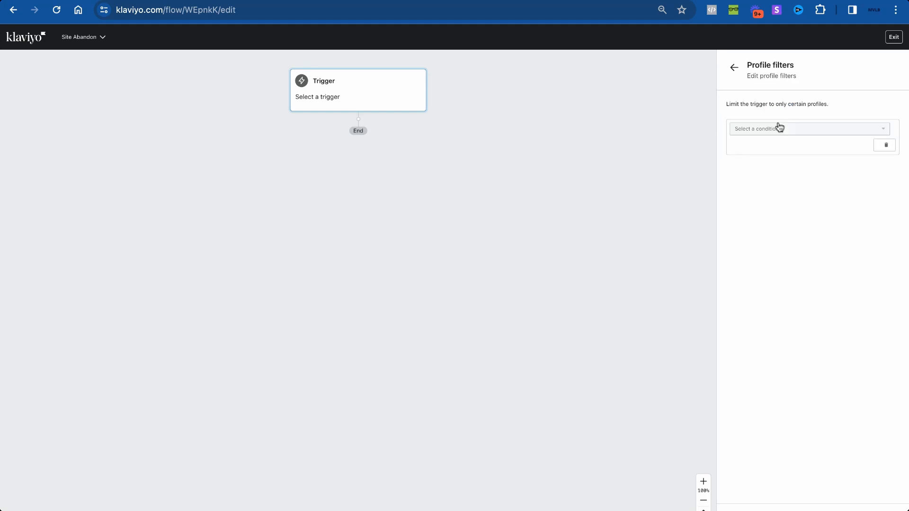
left_click(779, 130)
left_click(779, 146)
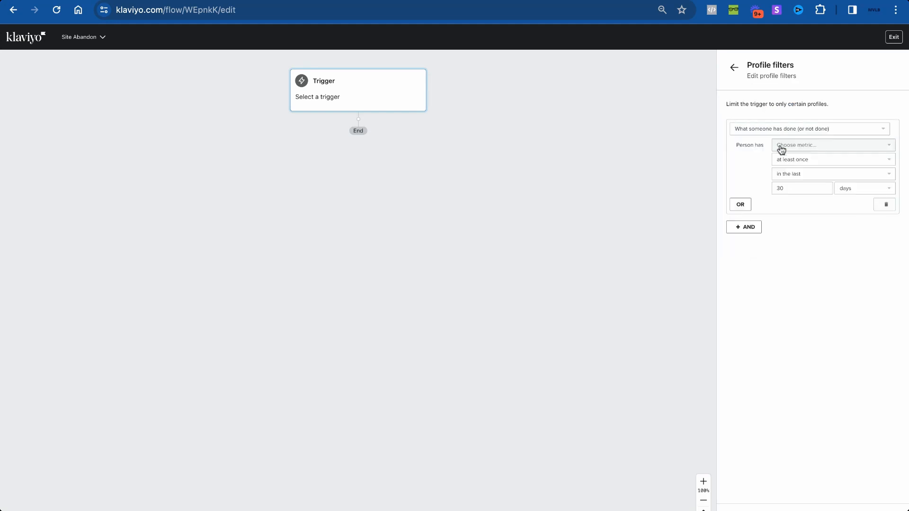
left_click(818, 151)
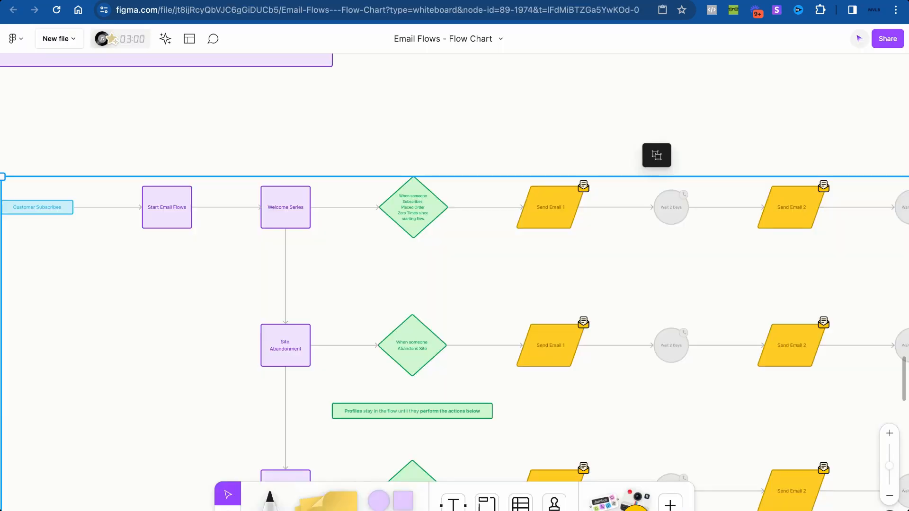
- Switch to the Figma flow chart and examine the Site Abandonment branch, its neighbouring flows and the notes above, returning to Klaviyo
scroll(468, 178, "down", 1)
scroll(468, 178, "down", 5)
scroll(471, 178, "up", 8)
scroll(470, 178, "down", 5)
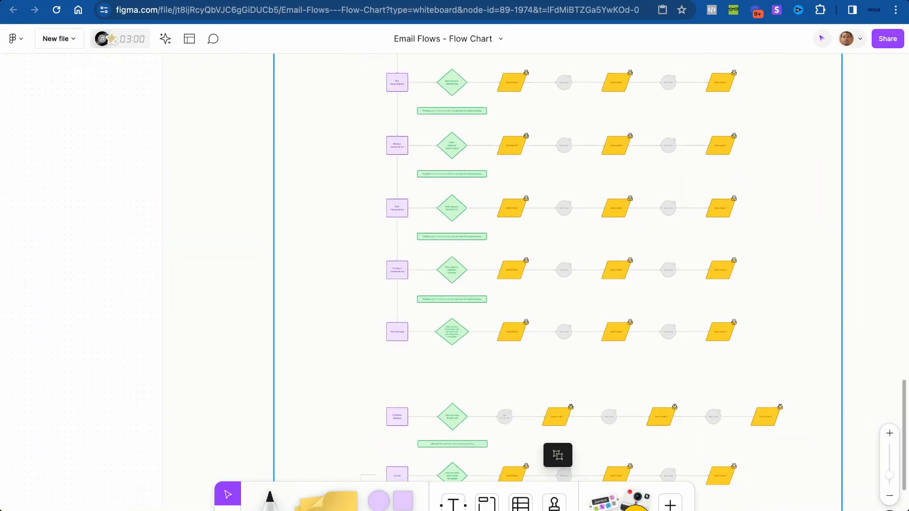
scroll(470, 178, "up", 6)
scroll(470, 178, "left", 4)
scroll(480, 176, "up", 3)
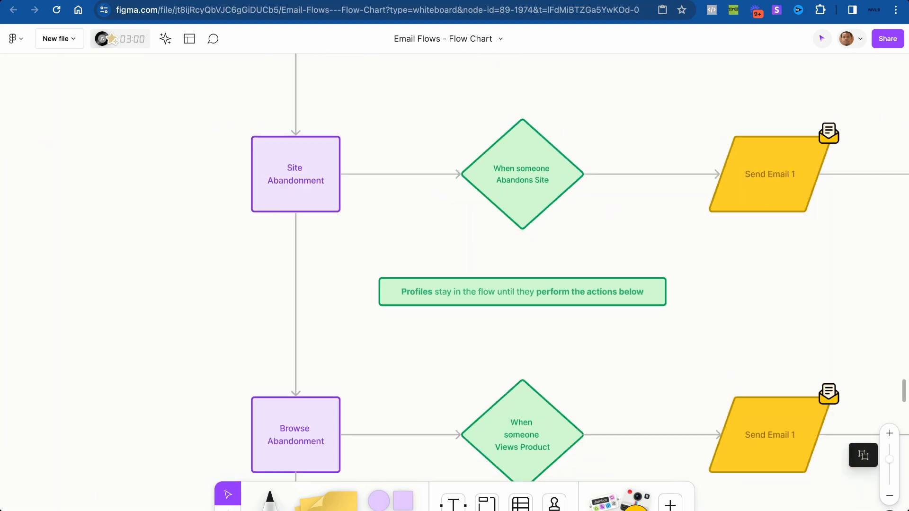
scroll(480, 176, "down", 3)
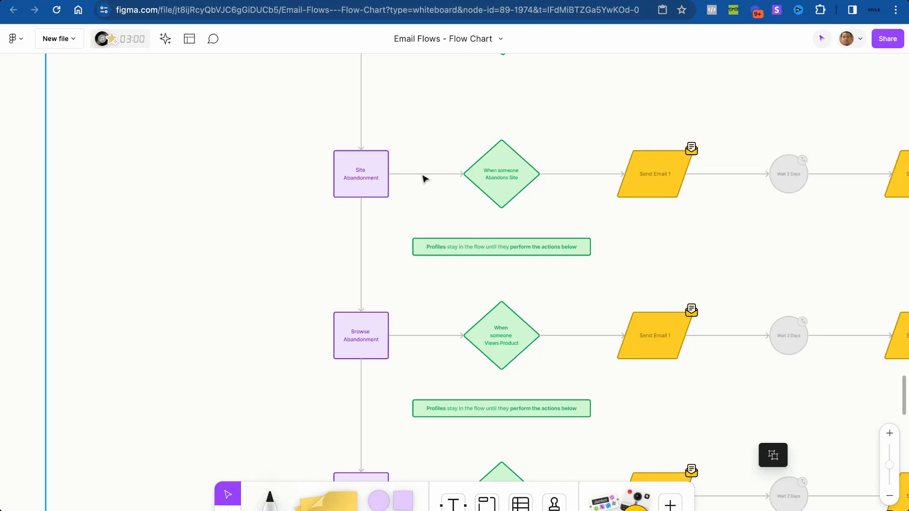
scroll(345, 300, "up", 5)
scroll(345, 300, "down", 6)
scroll(345, 300, "up", 10)
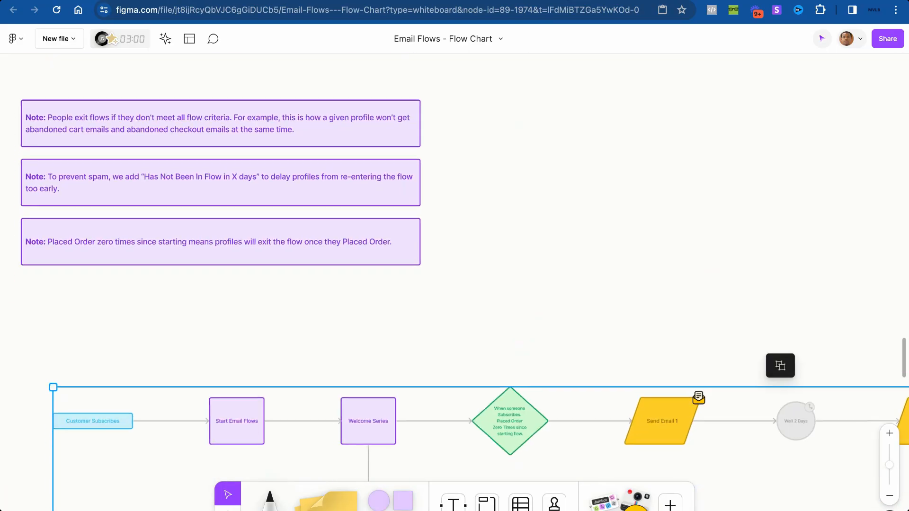
scroll(345, 300, "down", 10)
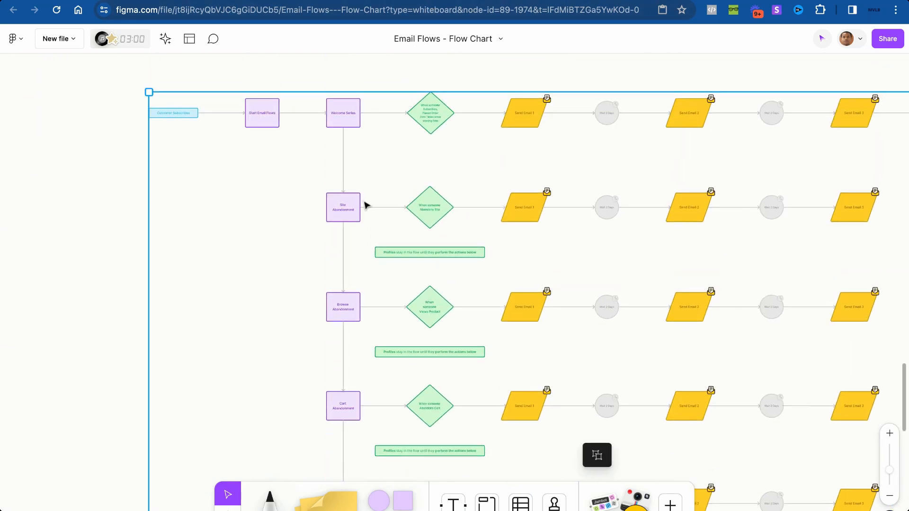
scroll(355, 216, "up", 6)
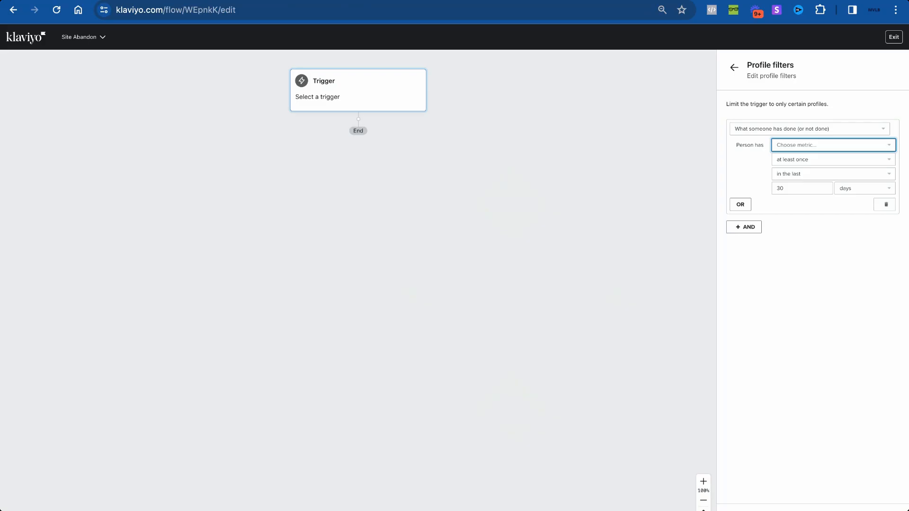
- Set the first profile filter to Viewed Product zero times since starting this flow
left_click(820, 149)
left_click(806, 162)
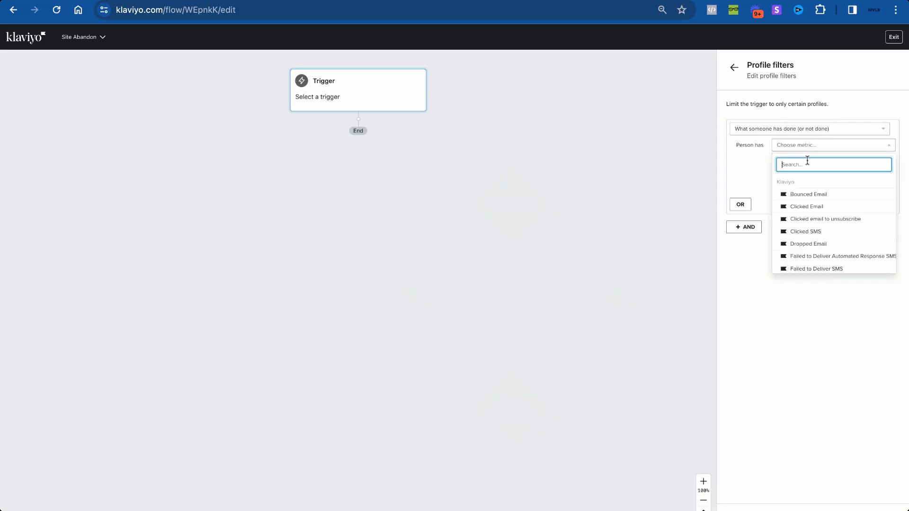
type("vie")
left_click(811, 194)
left_click(814, 160)
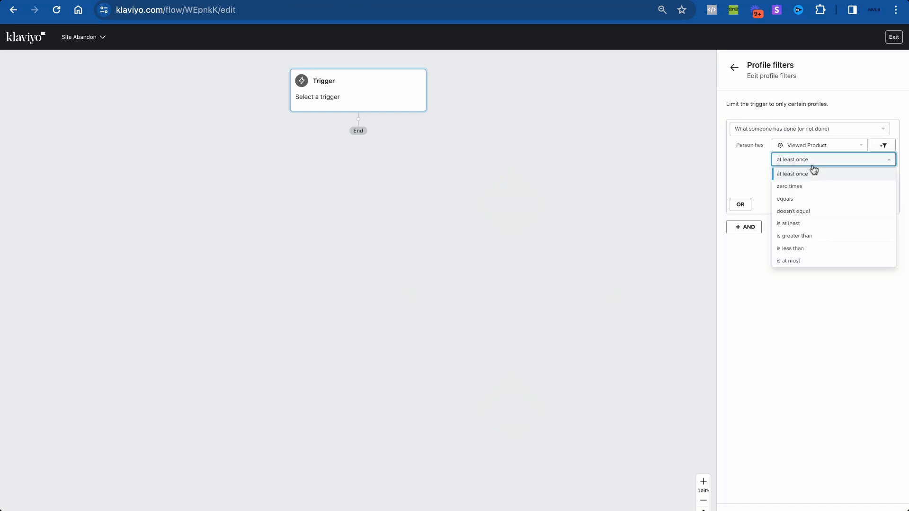
left_click(808, 187)
left_click(802, 179)
left_click(800, 223)
- Add a second AND profile filter for Added to Cart zero times since starting this flow
left_click(744, 212)
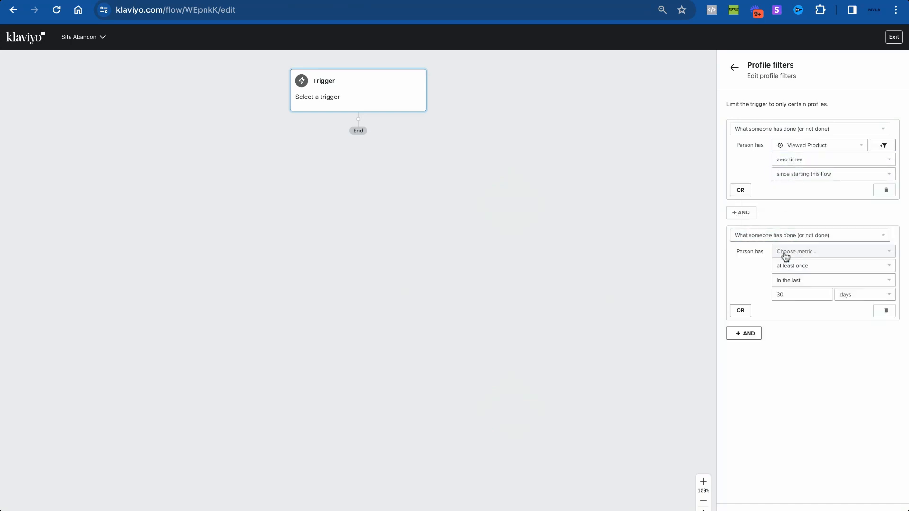
left_click(785, 255)
left_click(793, 268)
type("added")
left_click(804, 300)
left_click(805, 266)
left_click(806, 291)
left_click(805, 280)
left_click(796, 334)
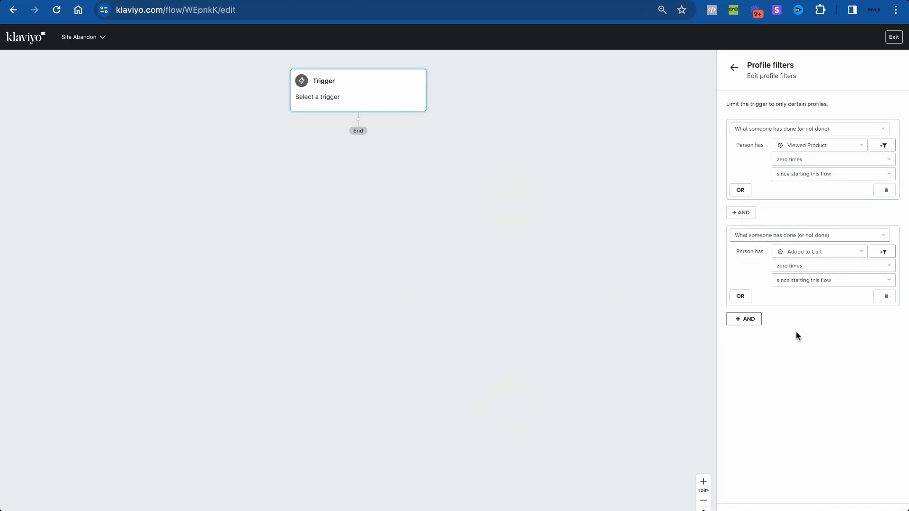
- Add a third AND profile filter for Checkout Started zero times since starting this flow
left_click(752, 319)
left_click(787, 356)
left_click(805, 357)
left_click(795, 406)
left_click(808, 372)
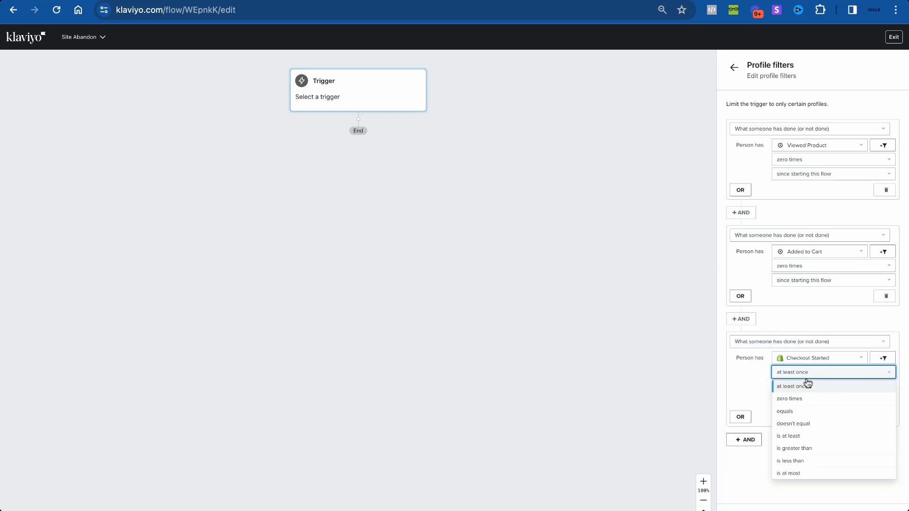
left_click(804, 399)
left_click(807, 386)
left_click(806, 473)
key("ctrl+tab")
key("ctrl+shift+tab")
- Add a fourth AND profile filter for Placed Order zero times since starting this flow
left_click(744, 425)
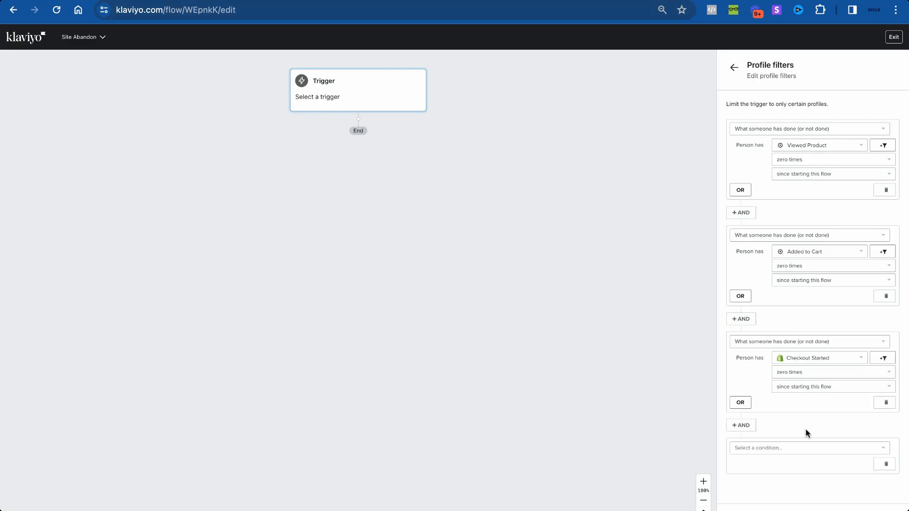
left_click(785, 460)
left_click(785, 461)
type("placed")
left_click(806, 426)
left_click(805, 407)
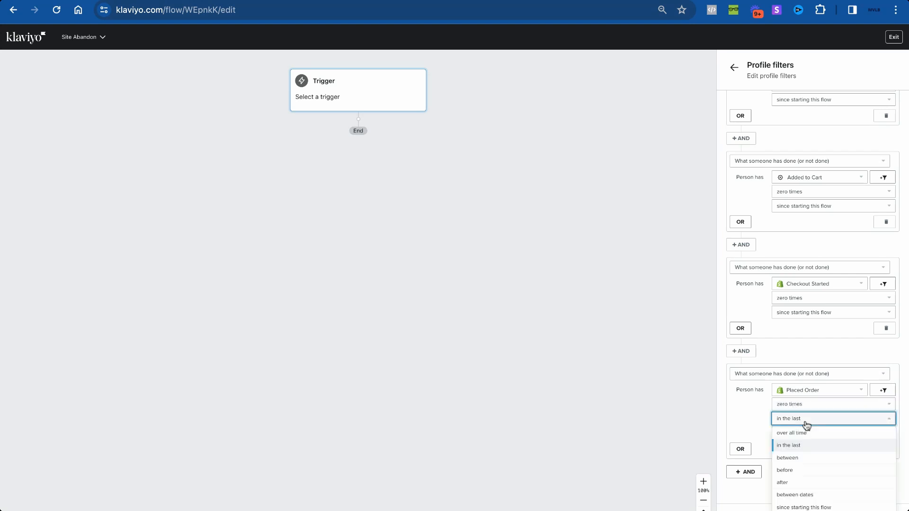
left_click(805, 421)
- Add a filter for profiles that have not been in this flow in the last 3 days, and save the Active on Site trigger
left_click(744, 472)
left_click(776, 459)
left_click(773, 468)
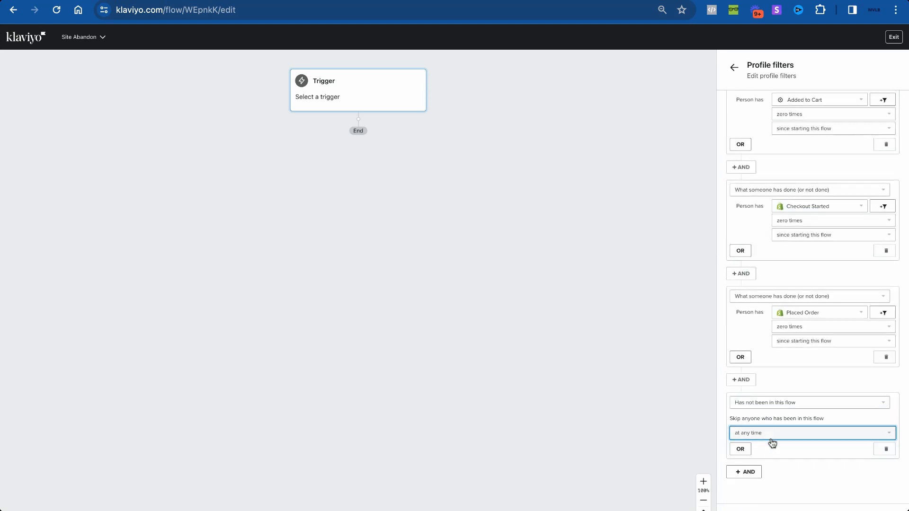
type("30")
key("Return")
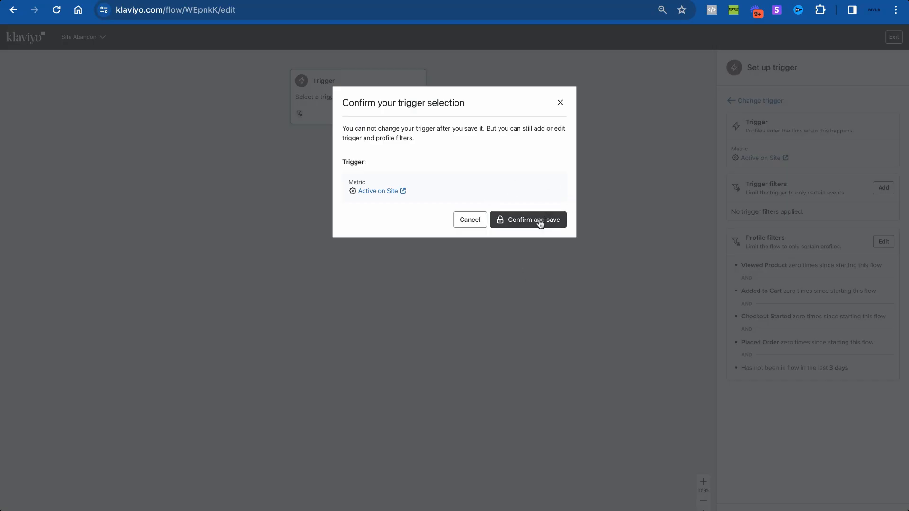
left_click(537, 220)
left_click(499, 170)
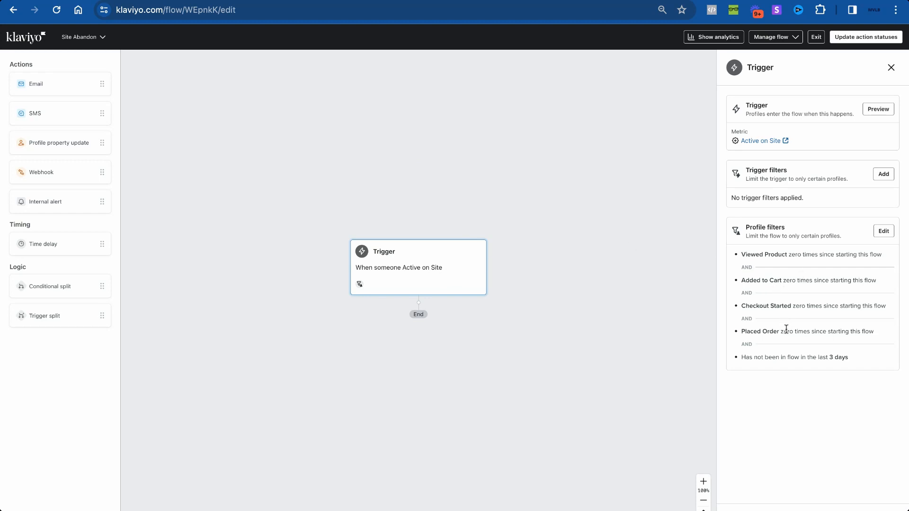
- Review the trigger's Viewed Product, Added to Cart and Checkout Started filters, glancing at the Gymshark home page for comparison
scroll(384, 266, "up", 2)
scroll(384, 266, "down", 3)
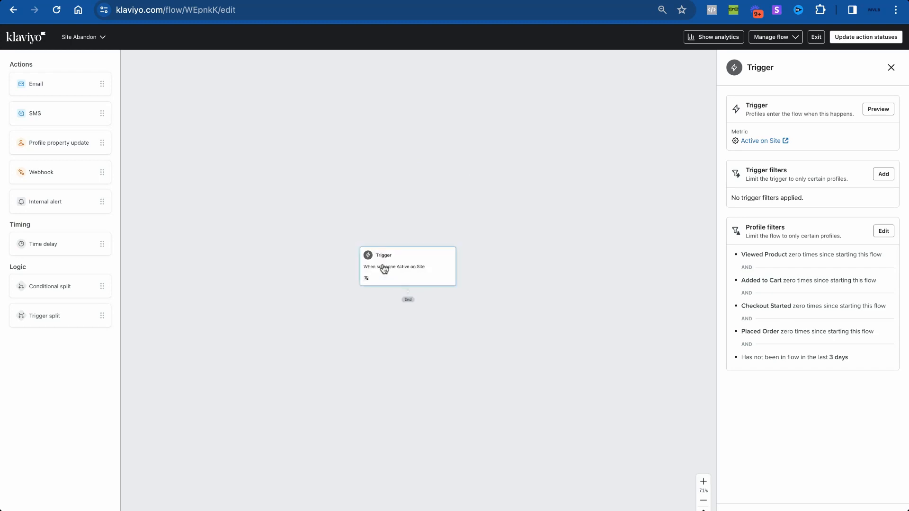
scroll(391, 269, "up", 3)
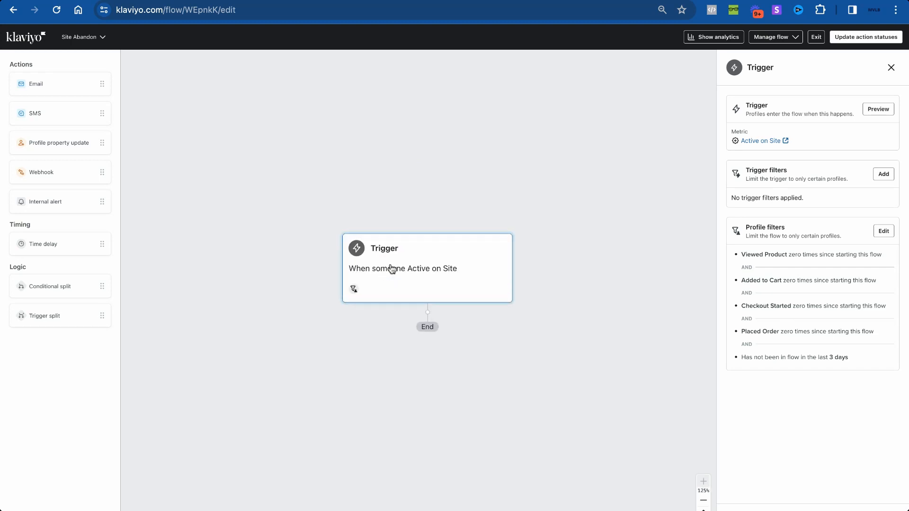
double_click(756, 256)
triple_click(758, 281)
triple_click(764, 305)
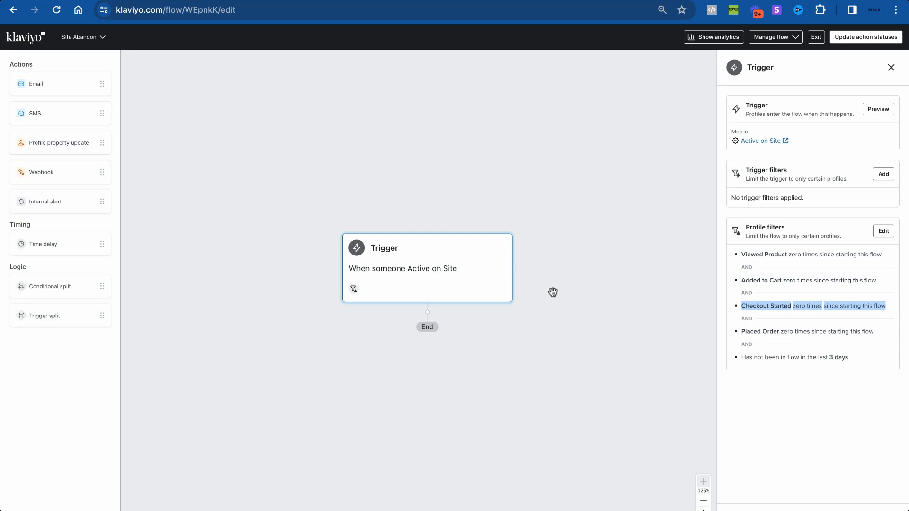
key("ctrl+Tab")
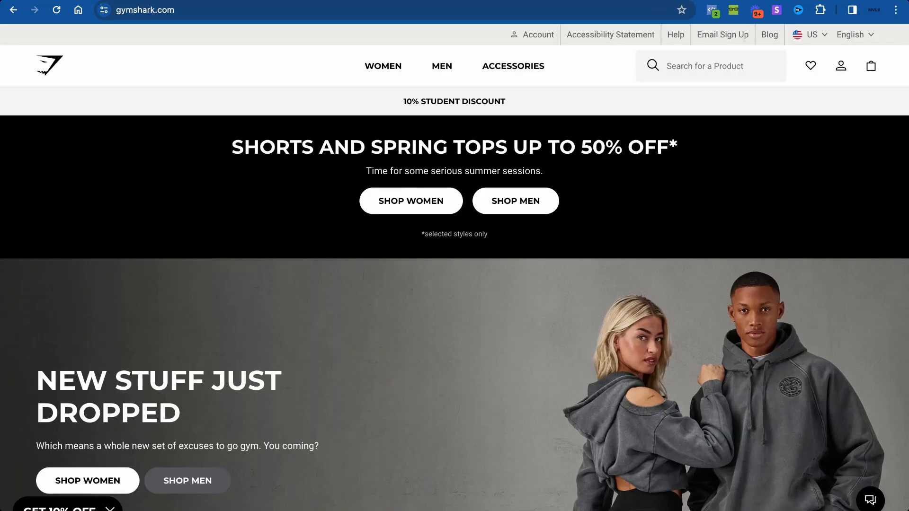
key("ctrl+shift+Tab")
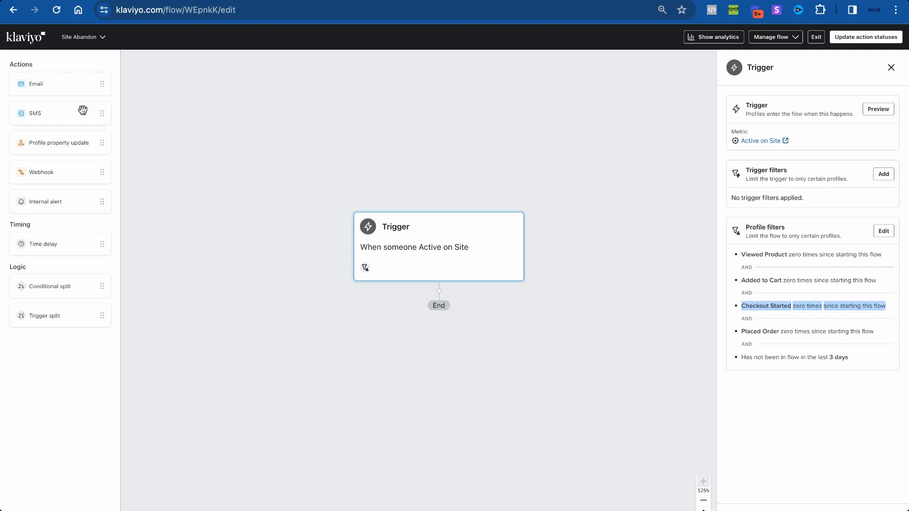
- Add an email below the trigger and insert a 2-day time delay before it
left_click_drag(56, 86, 439, 291)
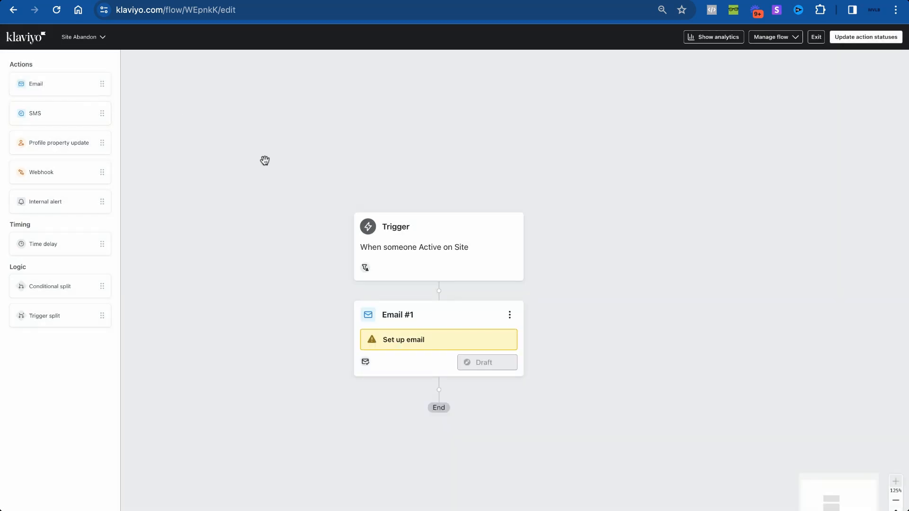
left_click_drag(52, 237, 430, 291)
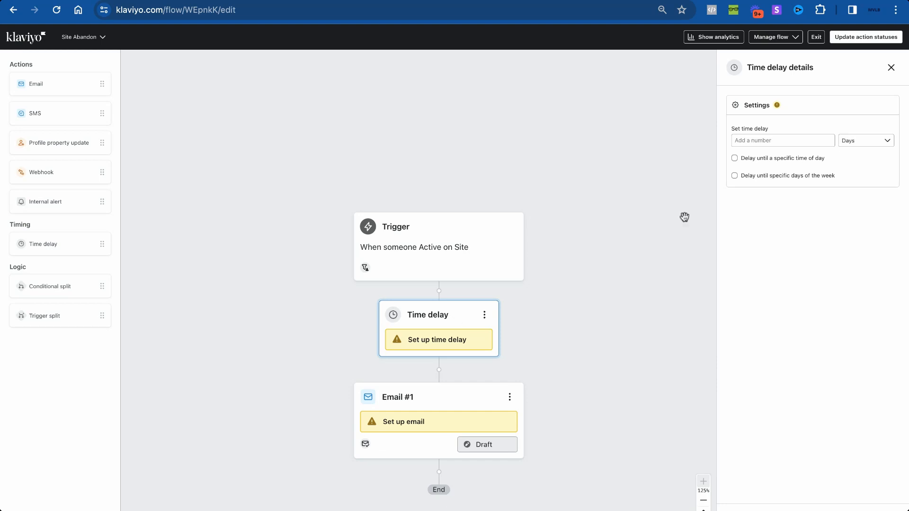
left_click(792, 141)
type("2")
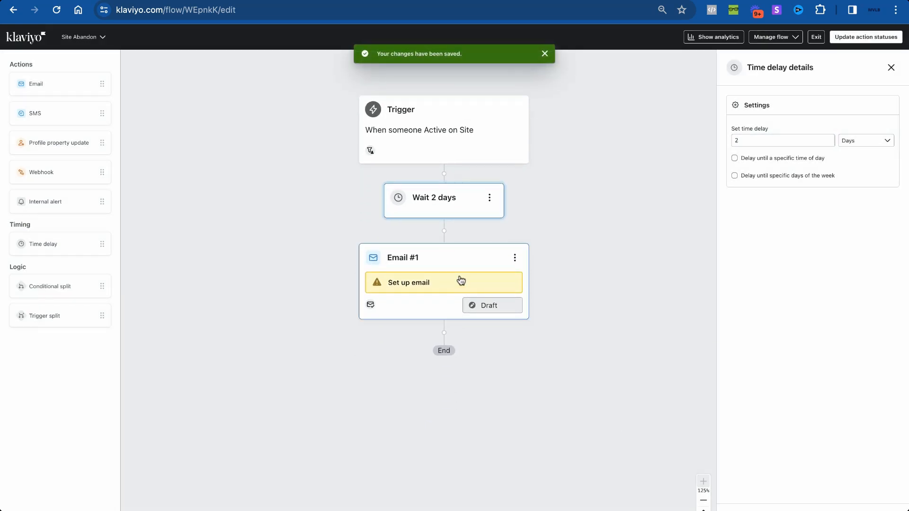
- Turn off skipping of recently emailed profiles for Email #1
left_click(416, 257)
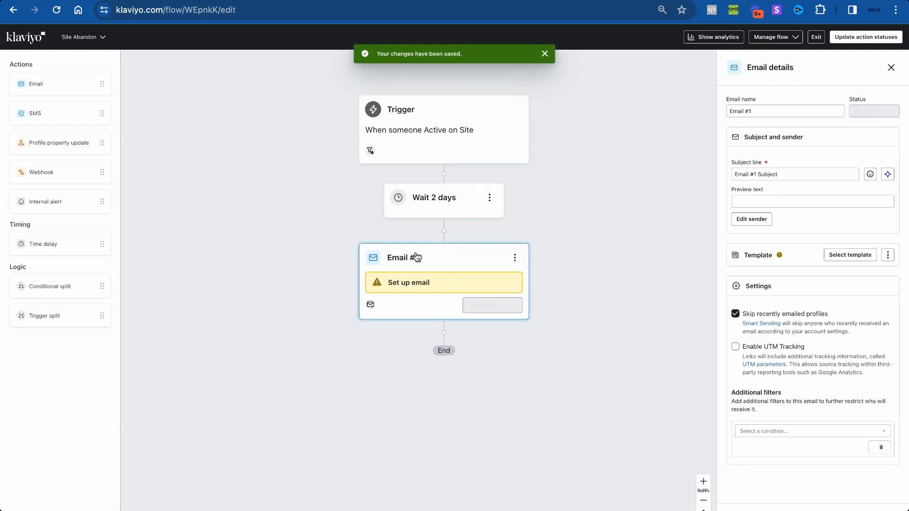
left_click(748, 314)
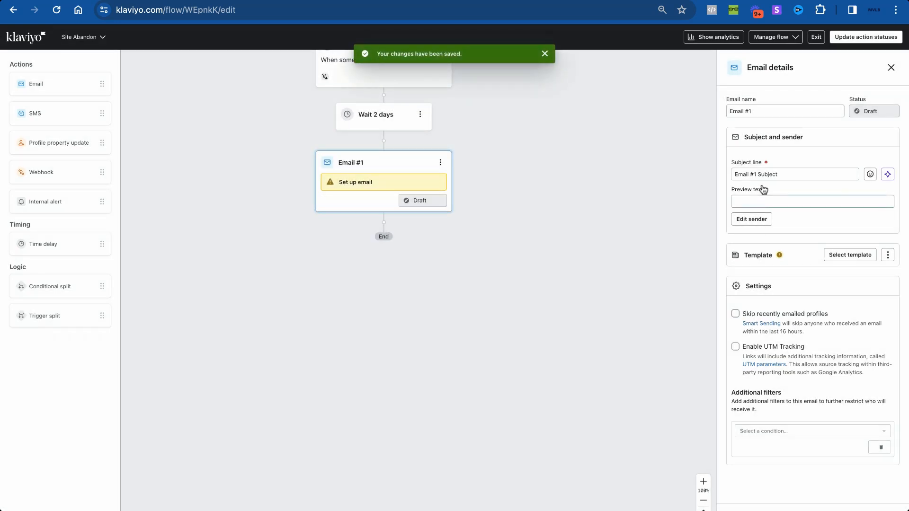
- Open the template library for Email #1 and browse the available email designs
left_click(850, 256)
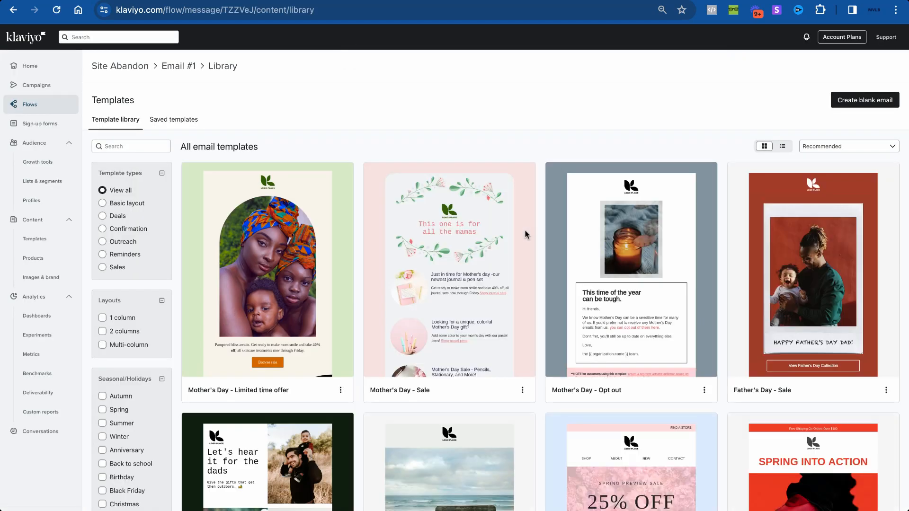
scroll(431, 171, "down", 12)
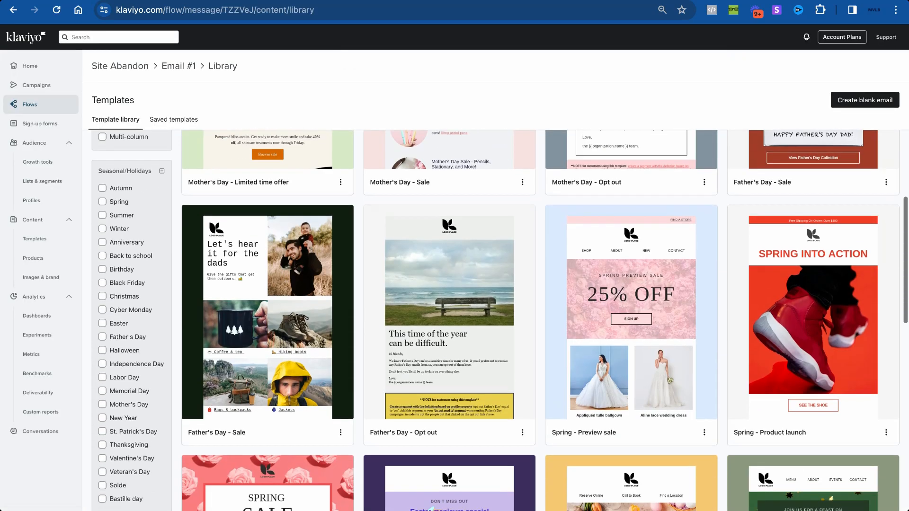
scroll(294, 302, "down", 4)
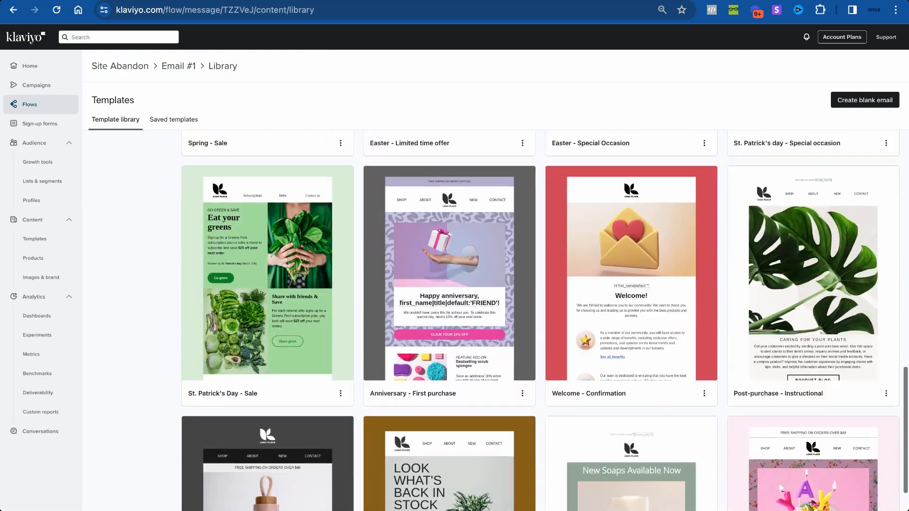
scroll(294, 302, "up", 17)
scroll(294, 302, "down", 5)
scroll(294, 301, "down", 1)
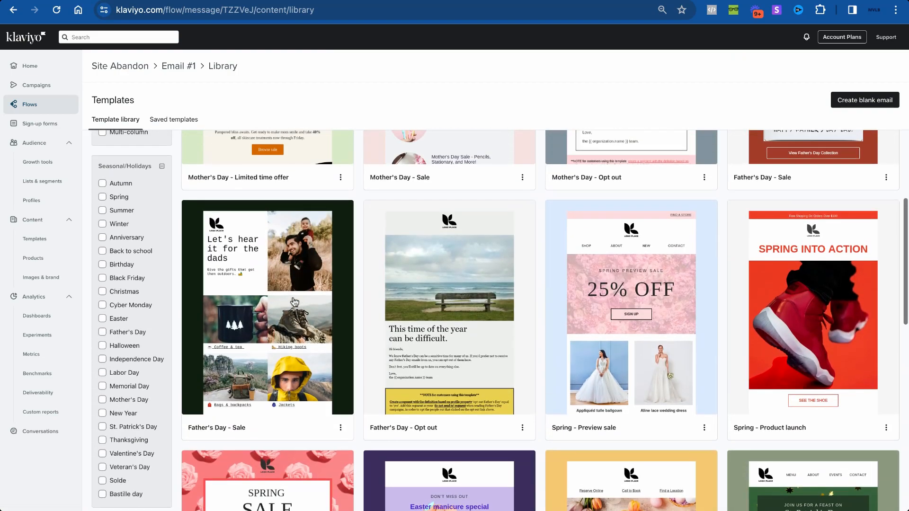
scroll(294, 302, "up", 1)
scroll(294, 302, "down", 2)
scroll(500, 322, "up", 6)
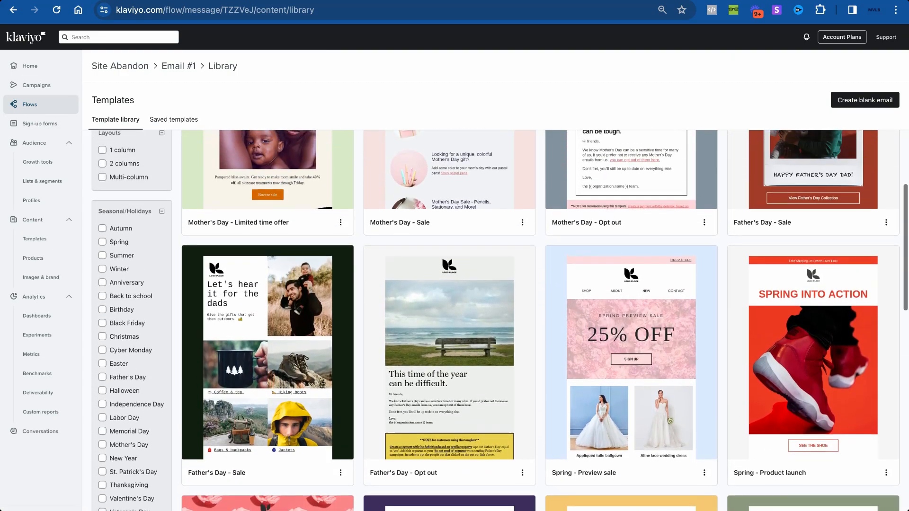
- Compare the template library with the reference Site Abandon flow diagram and the Gymshark home page
key("ctrl+Tab")
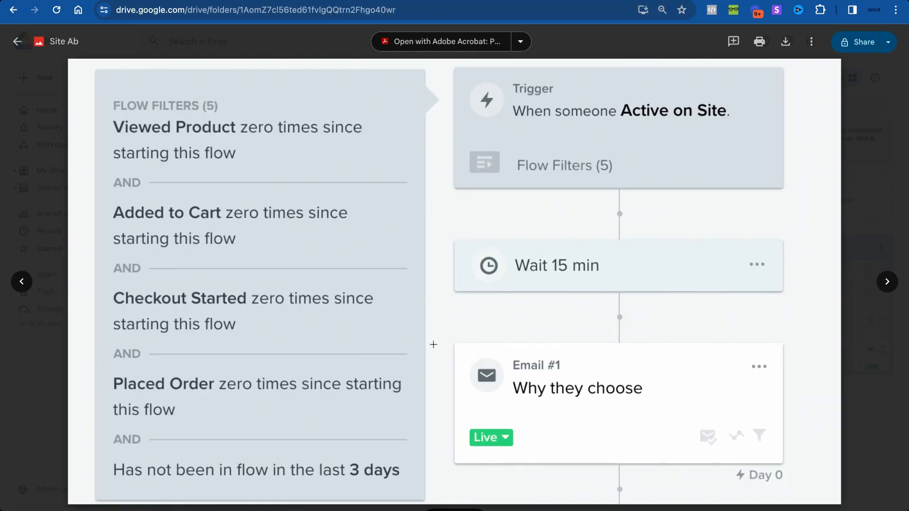
key("ctrl+Tab")
key("ctrl+Tab")
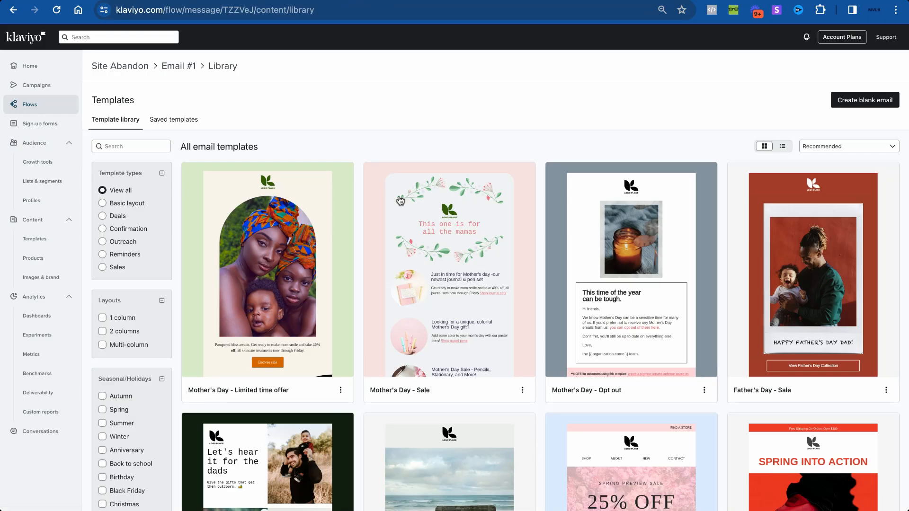
scroll(402, 203, "down", 4)
scroll(403, 226, "up", 3)
scroll(404, 225, "down", 5)
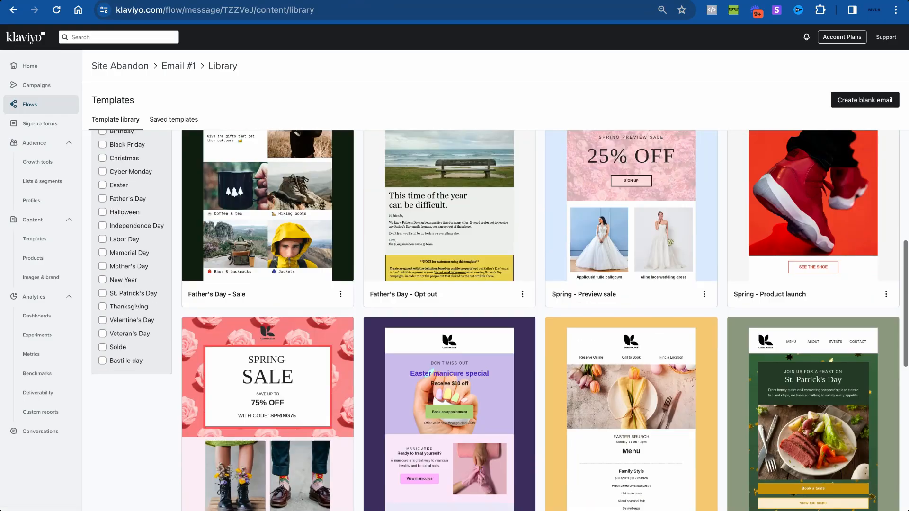
scroll(404, 225, "up", 8)
key("ctrl+Tab")
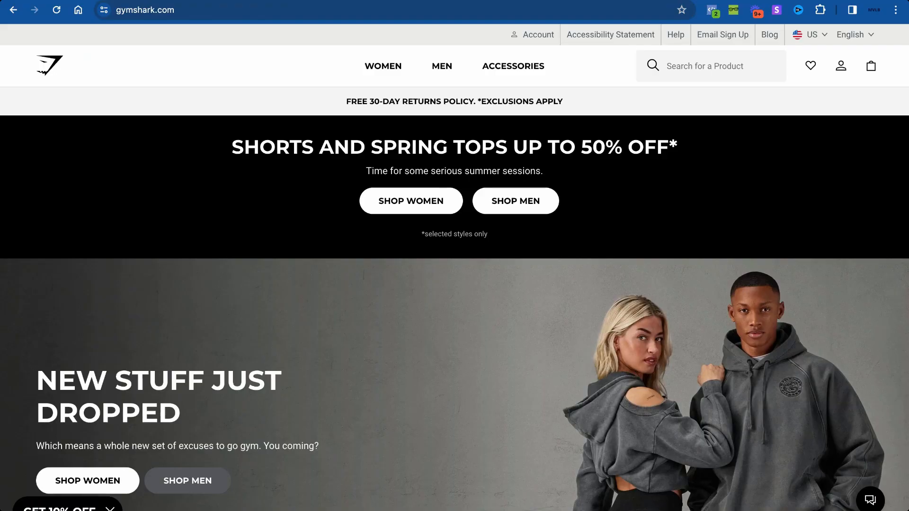
scroll(403, 428, "down", 5)
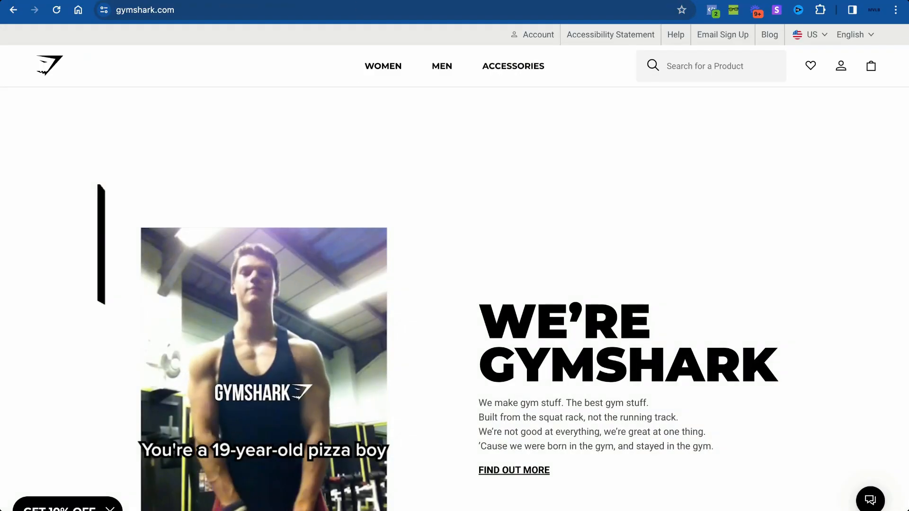
key("ctrl+shift+Tab")
- Use the Easter - Limited time offer template for Email #1 and look over its layout
scroll(430, 208, "down", 3)
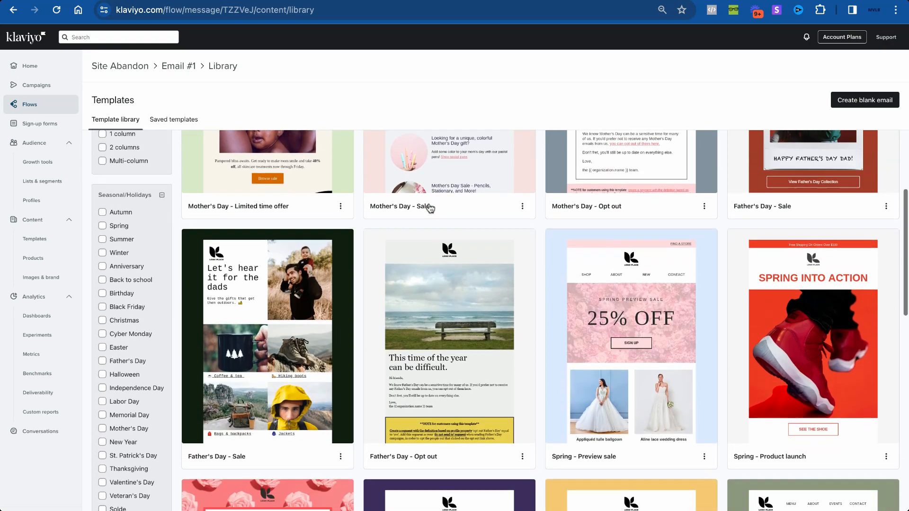
scroll(429, 208, "down", 3)
scroll(636, 189, "down", 4)
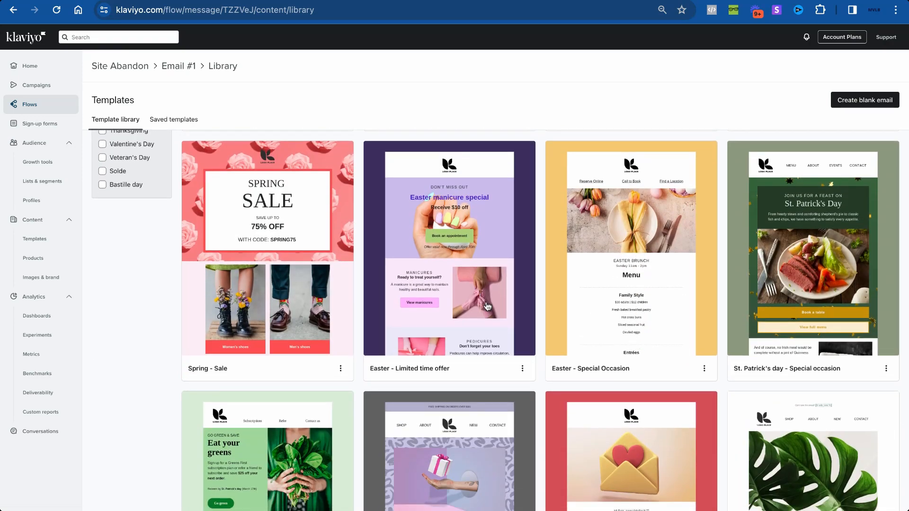
left_click(487, 307)
left_click(631, 460)
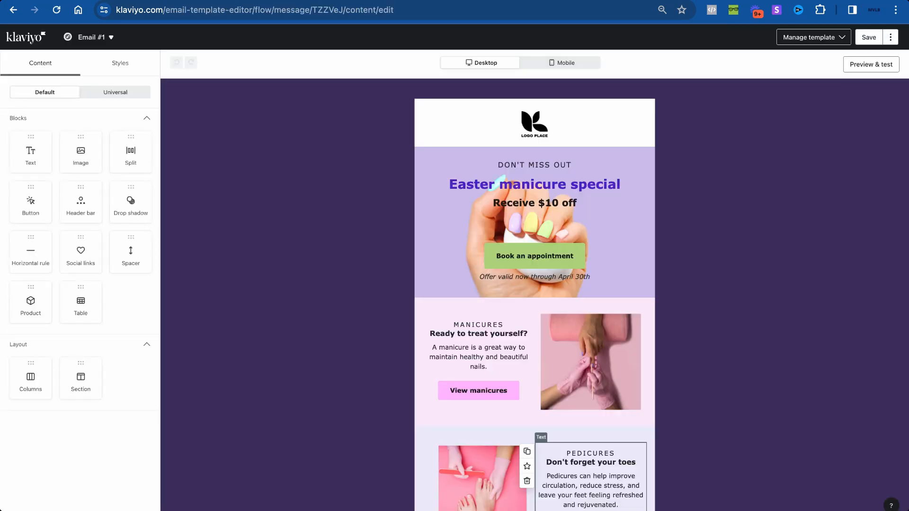
scroll(590, 340, "down", 4)
scroll(589, 331, "up", 4)
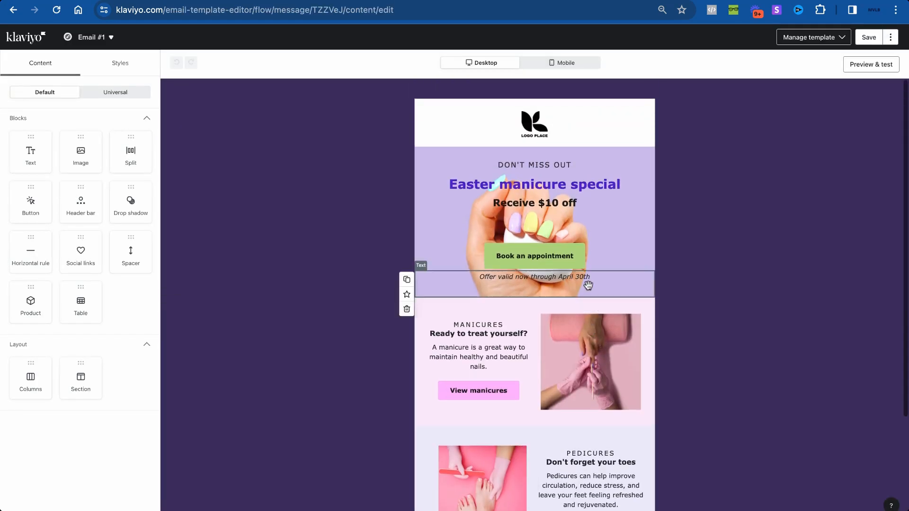
scroll(588, 286, "down", 4)
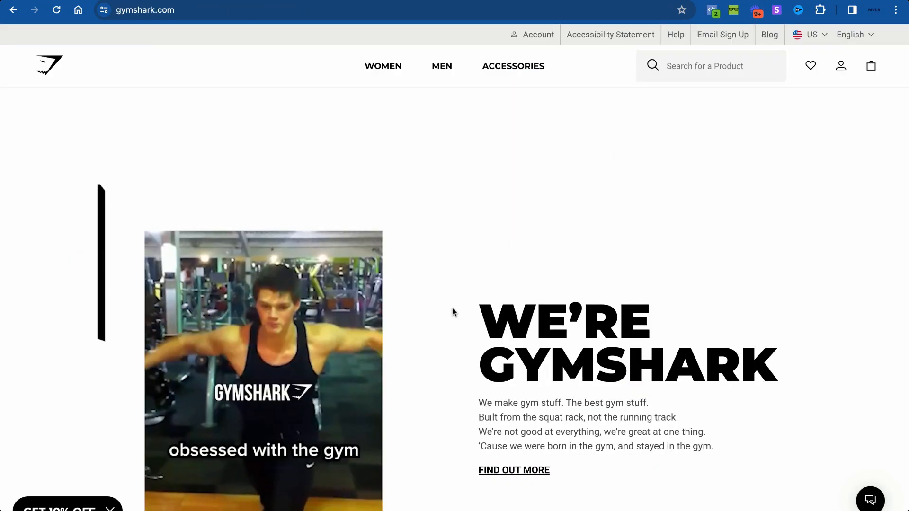
- Switch to the Gymshark site and open the sand brown Impact T-Shirt from the month's fresh fits
scroll(452, 310, "down", 8)
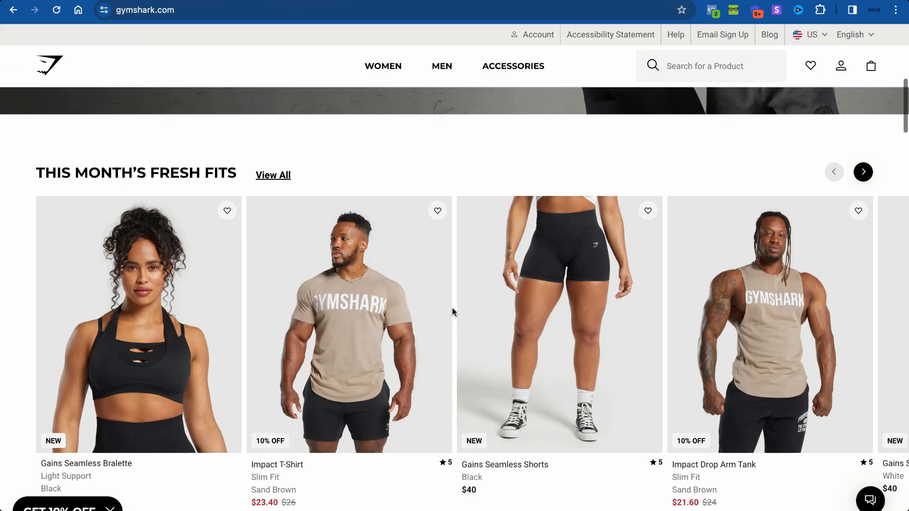
scroll(453, 310, "up", 4)
scroll(452, 310, "down", 7)
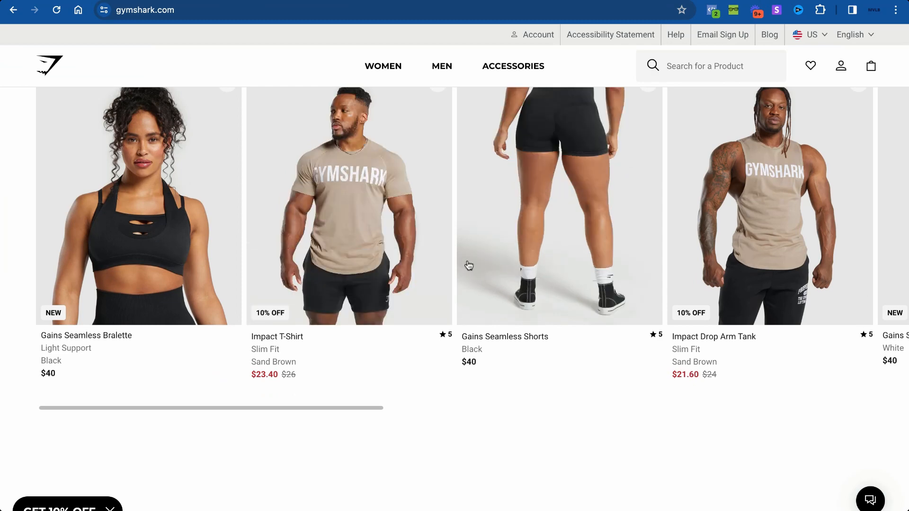
left_click(406, 198)
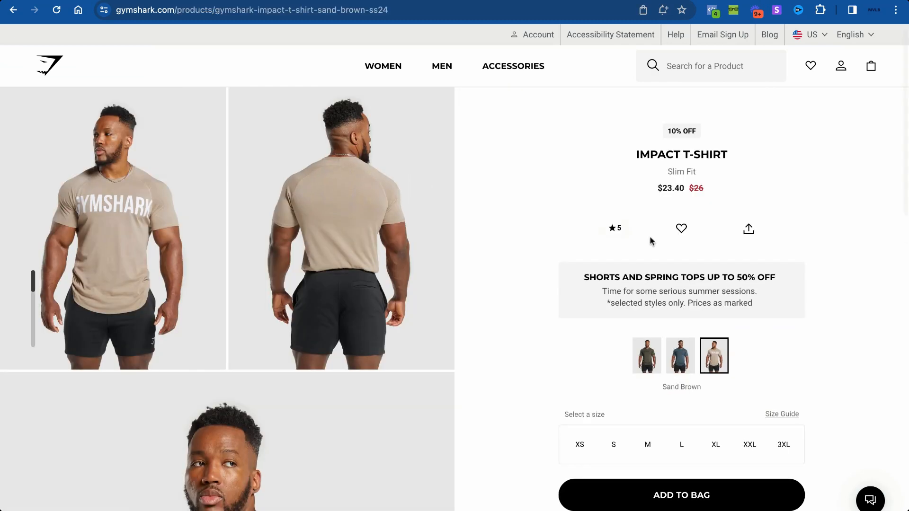
- Examine the community reviews and product recommendations on the Impact T-Shirt page
scroll(543, 257, "down", 15)
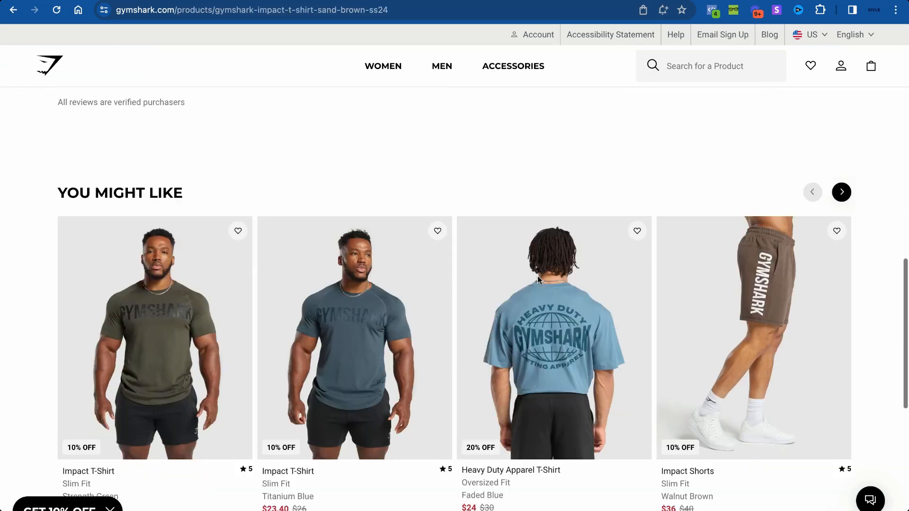
scroll(538, 279, "up", 3)
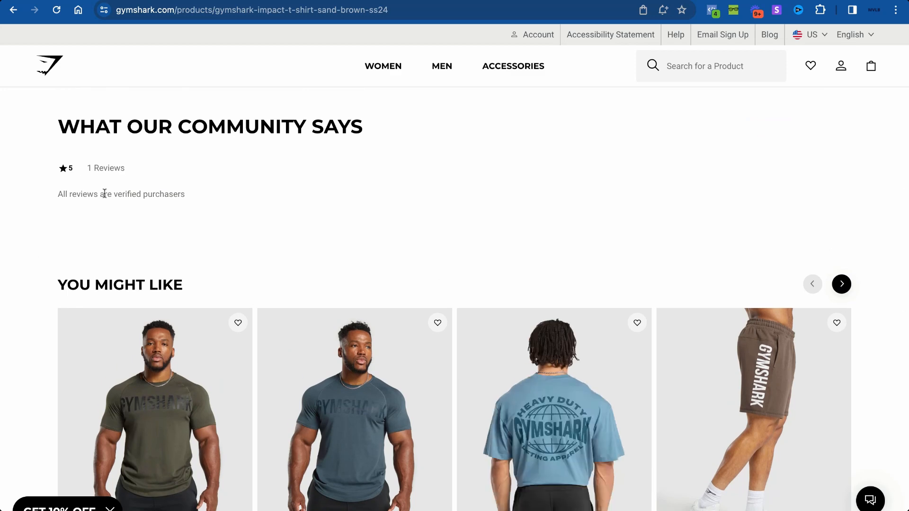
scroll(101, 195, "down", 10)
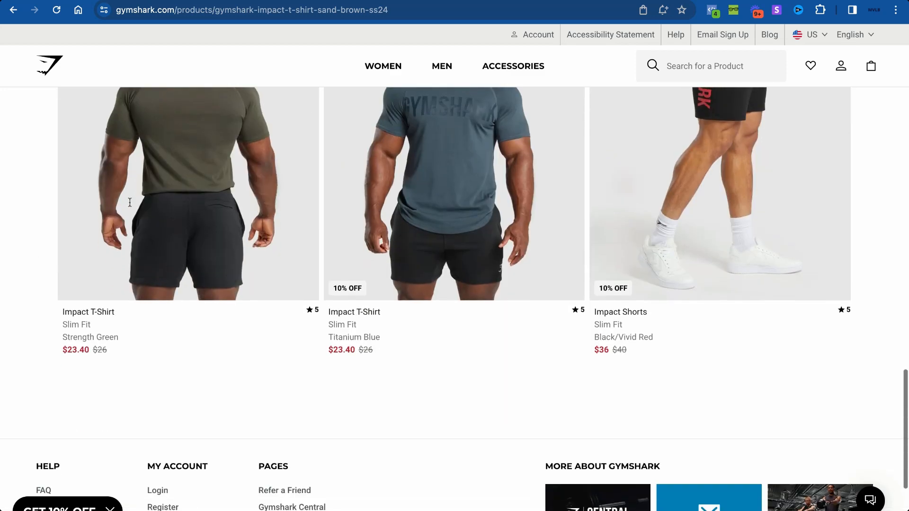
scroll(129, 201, "up", 10)
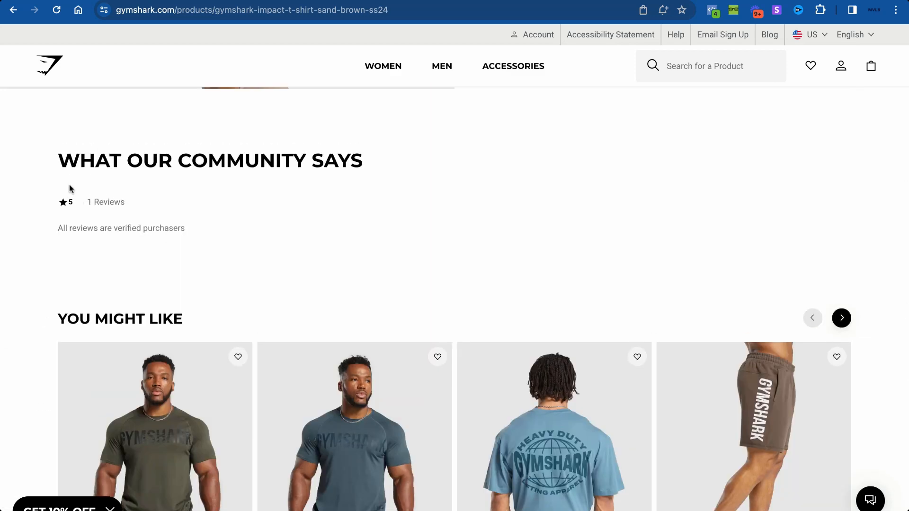
triple_click(69, 192)
left_click(249, 229)
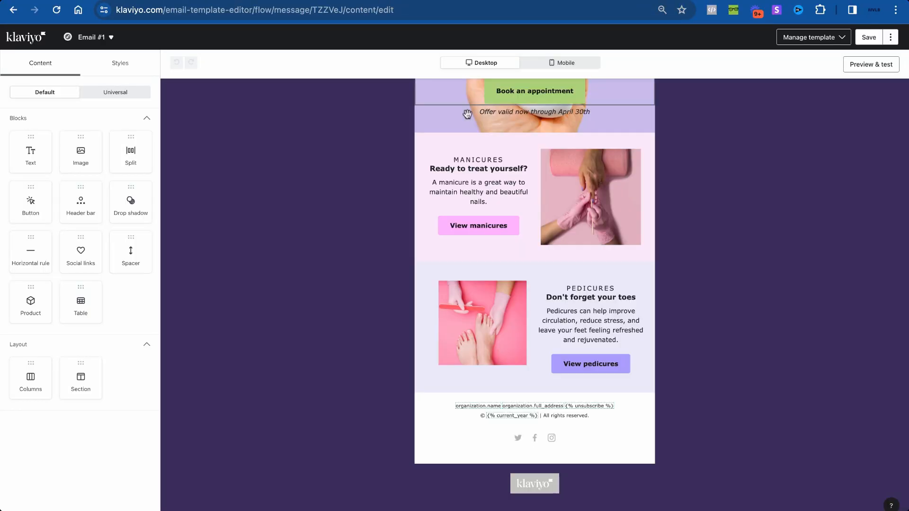
- Return to Klaviyo and examine the Email #1 template's offer header, manicure and pedicure sections, and footer
scroll(499, 202, "up", 3)
scroll(499, 202, "down", 3)
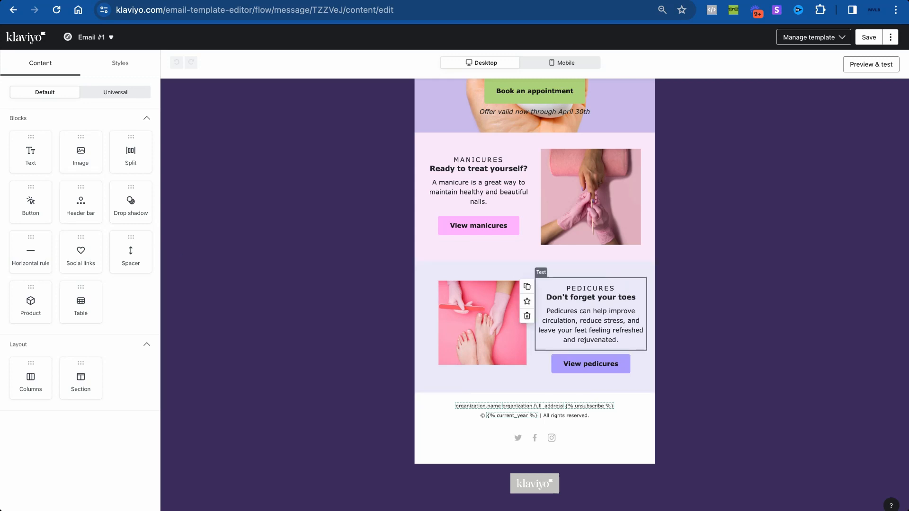
scroll(631, 333, "up", 3)
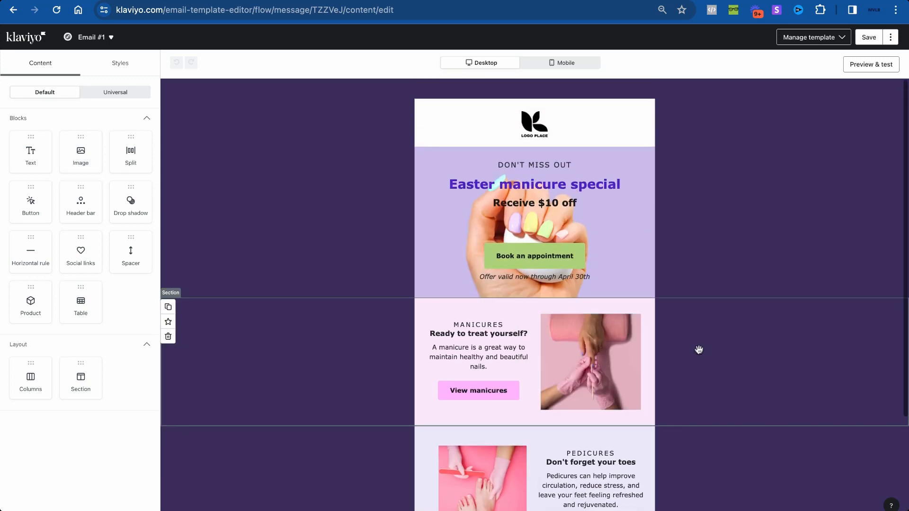
scroll(651, 331, "down", 4)
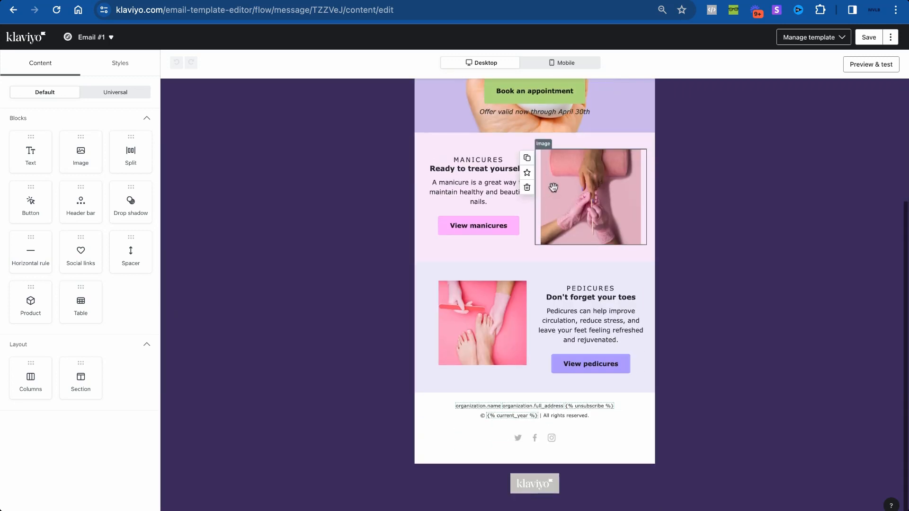
scroll(622, 294, "up", 4)
scroll(623, 294, "down", 3)
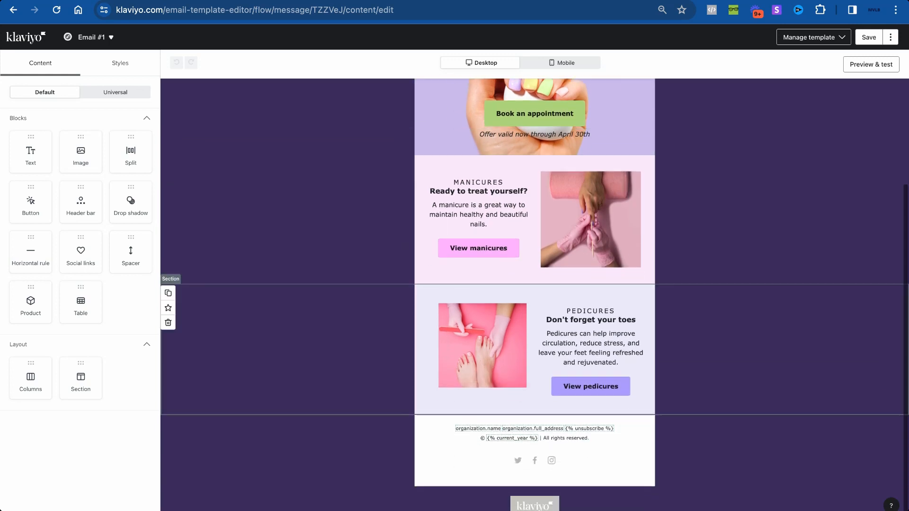
scroll(599, 258, "up", 3)
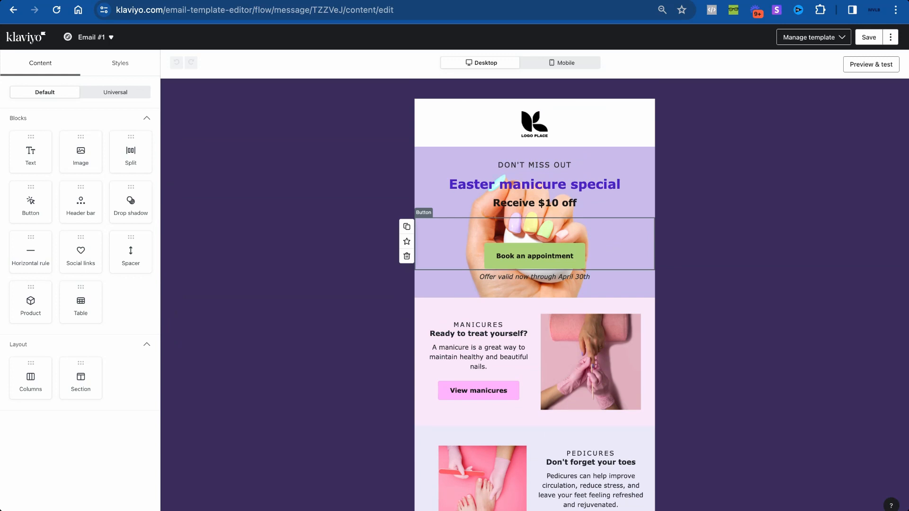
scroll(553, 273, "down", 4)
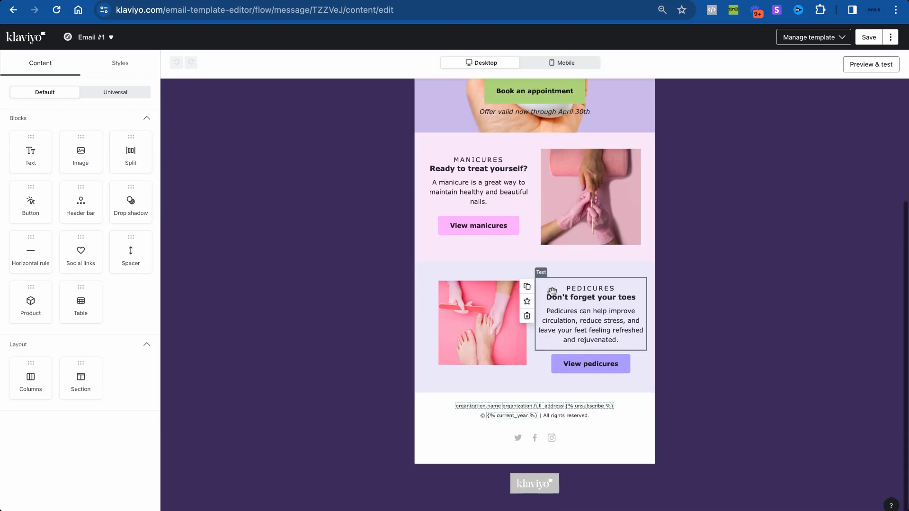
scroll(552, 273, "up", 3)
scroll(553, 273, "down", 3)
scroll(552, 273, "up", 4)
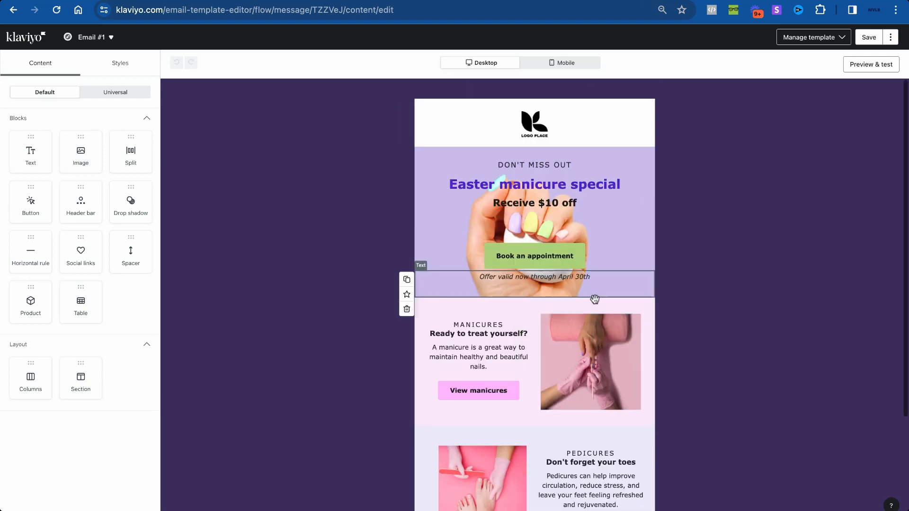
scroll(595, 298, "down", 4)
scroll(592, 316, "up", 3)
scroll(568, 284, "down", 3)
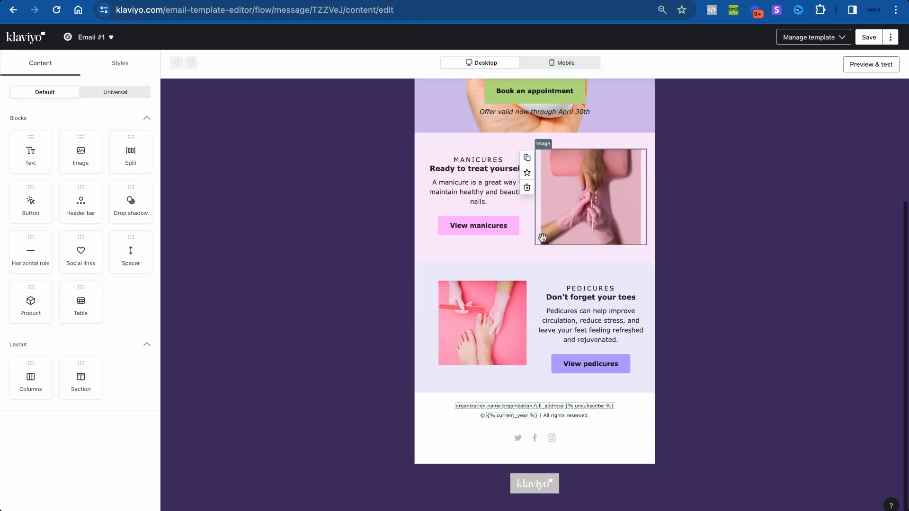
scroll(535, 259, "up", 3)
scroll(536, 259, "down", 3)
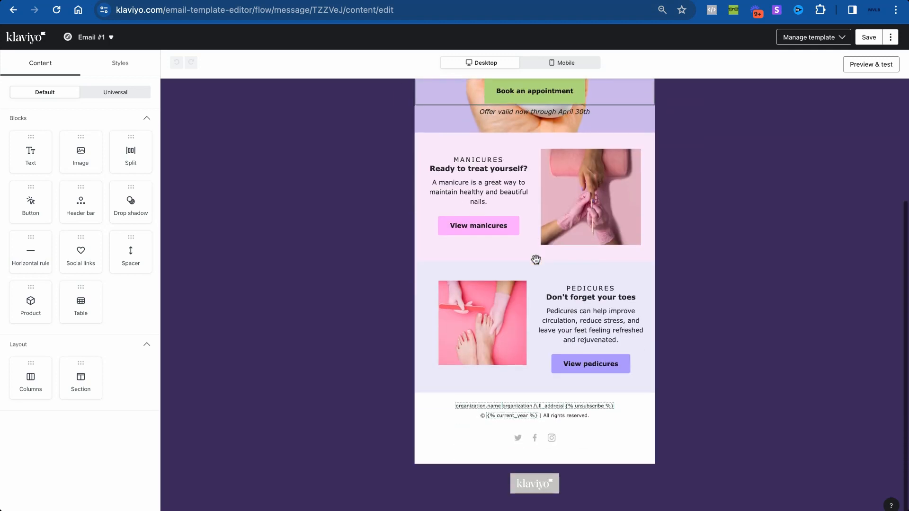
scroll(528, 215, "up", 1)
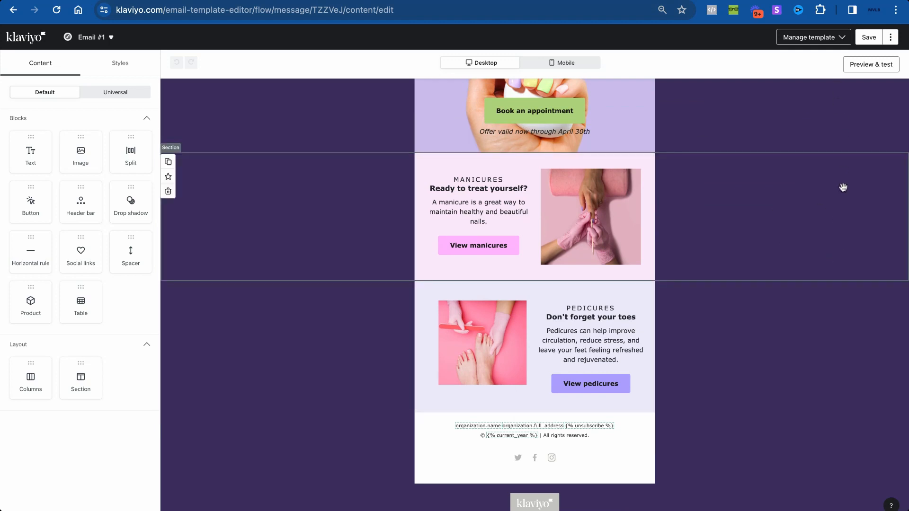
scroll(843, 193, "up", 5)
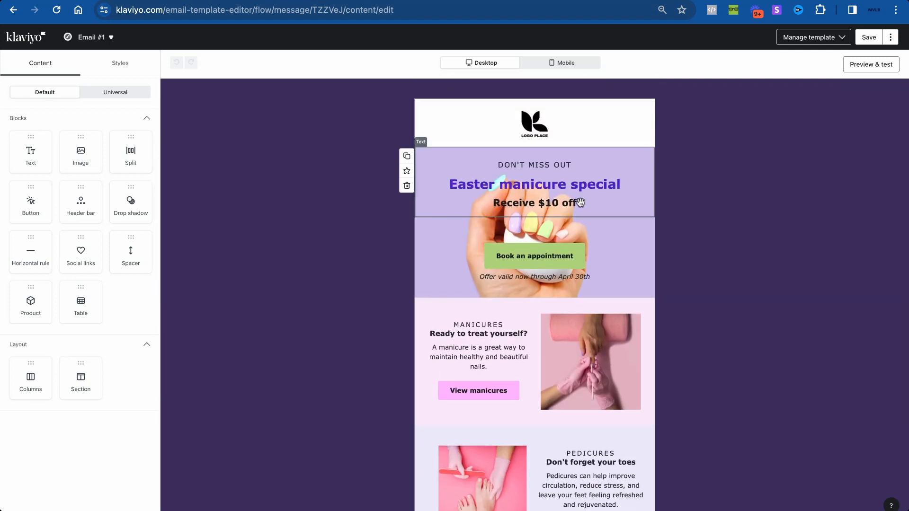
- Delete the "Receive $10 off" line from the email's header text and select the manicures section
left_click(560, 204)
triple_click(95, 219)
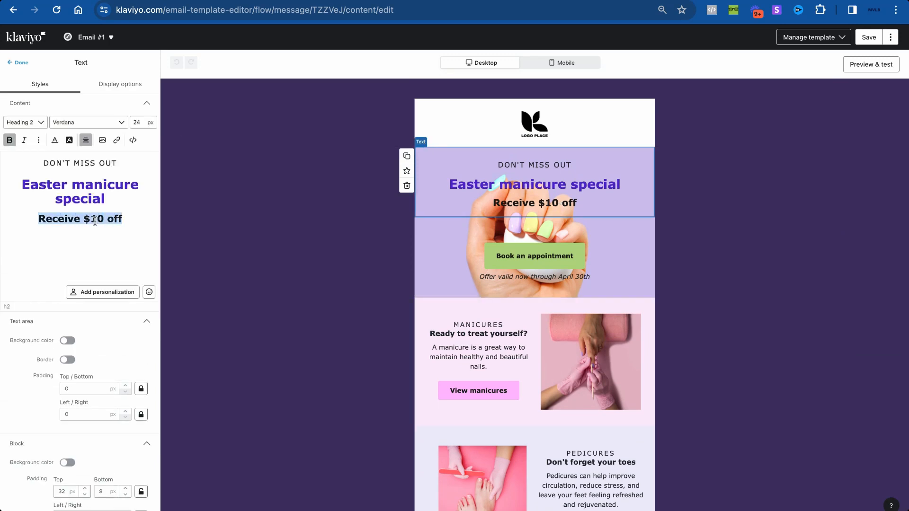
key("BackSpace")
left_click(339, 256)
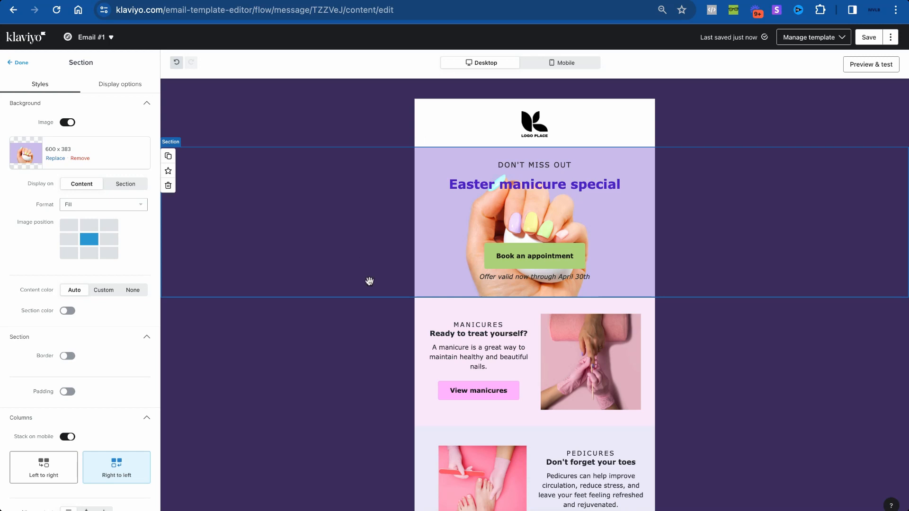
left_click(365, 358)
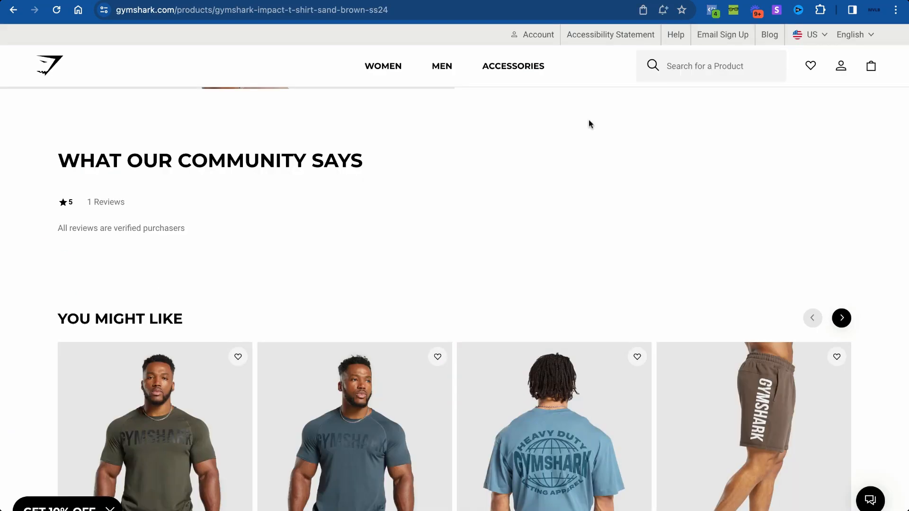
- Switch to the Gymshark site, open its FAQ from the footer, and look over the help topics and popular questions
scroll(589, 118, "up", 5)
scroll(589, 118, "down", 20)
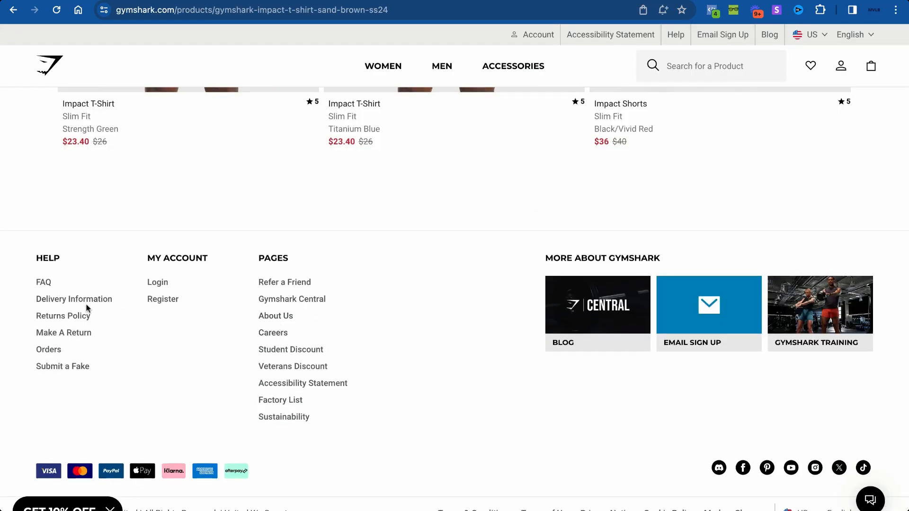
left_click(47, 284)
scroll(461, 258, "down", 8)
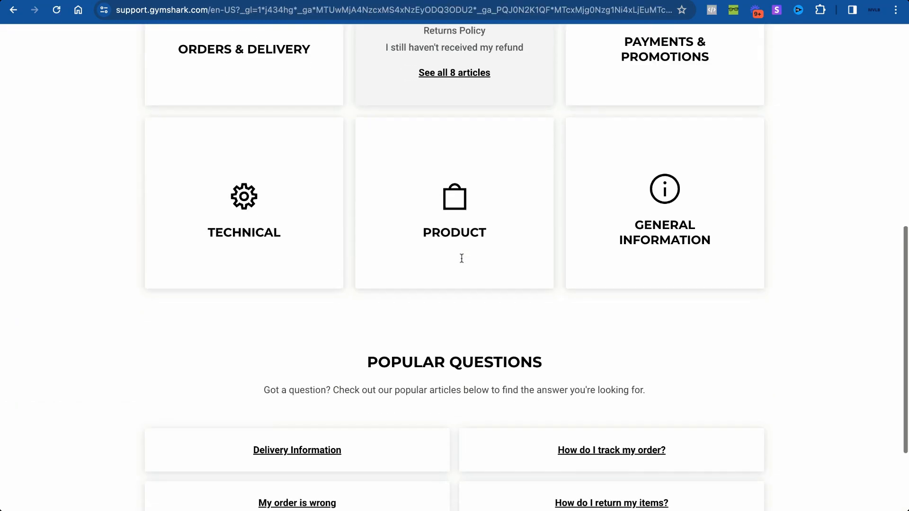
scroll(462, 258, "down", 5)
scroll(475, 209, "up", 7)
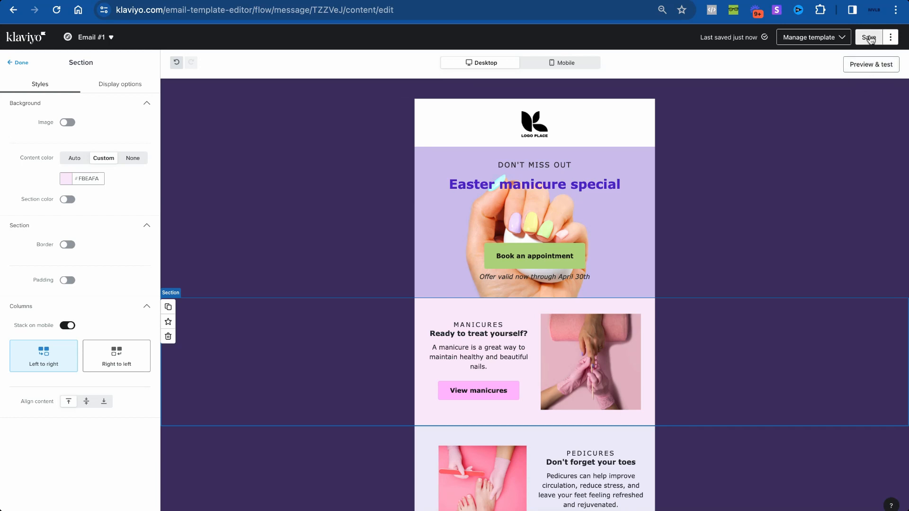
- Return to Klaviyo, save the Email #1 design and go back to the Site Abandon flow
left_click(870, 39)
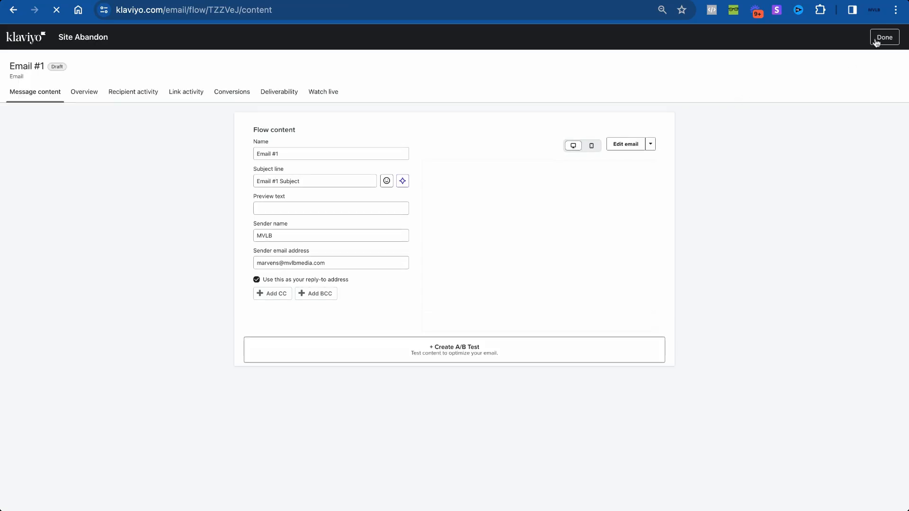
left_click(884, 37)
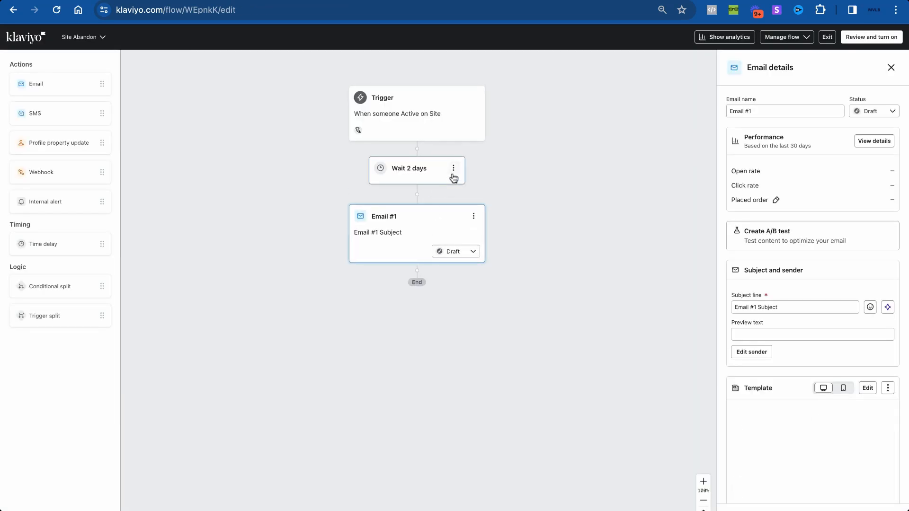
- Clone the 2-day delay below Email #1, and clone Email #1 below that new delay
left_click(454, 168)
left_click(455, 190)
left_click_drag(434, 226, 439, 324)
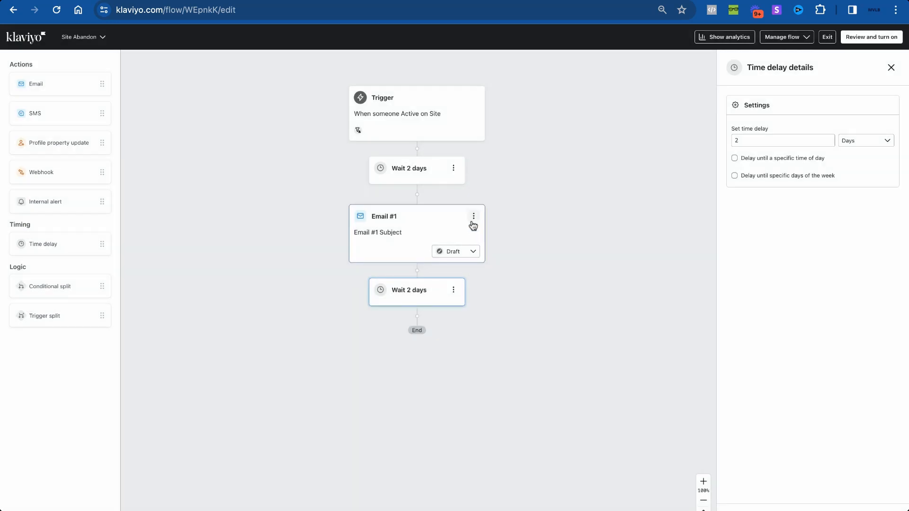
left_click(473, 216)
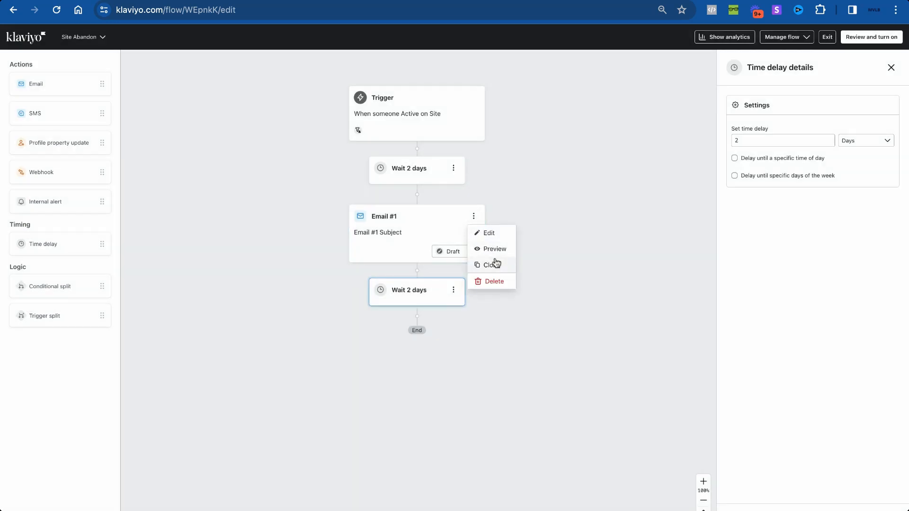
left_click(493, 262)
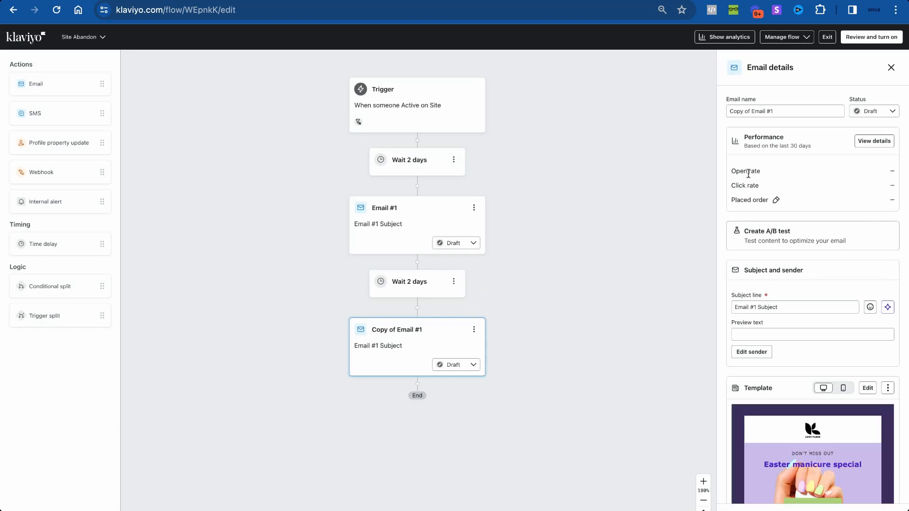
- Remove the "Copy of" prefix from the cloned email's name
left_click(773, 112)
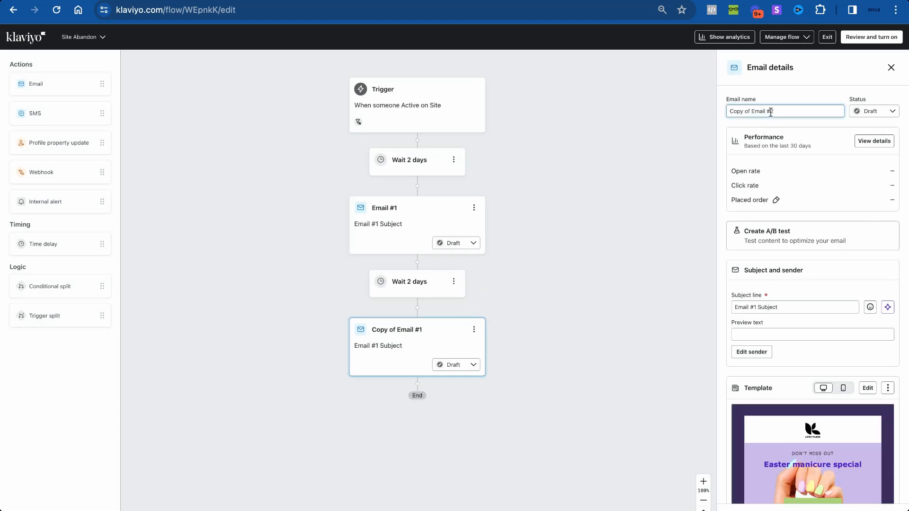
left_click_drag(752, 112, 728, 111)
key("BackSpace")
left_click(726, 147)
- Set the cloned email's subject line to "Hey we created you a list!"
scroll(790, 371, "down", 5)
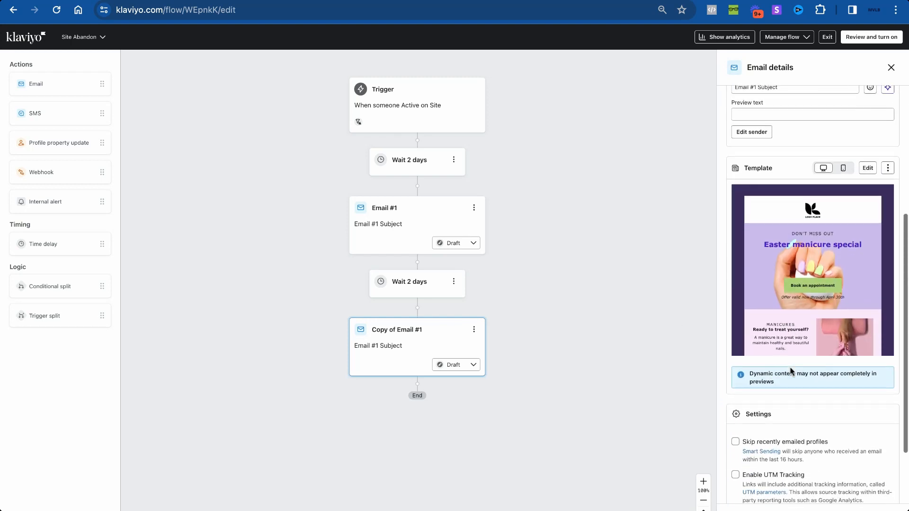
scroll(785, 369, "up", 3)
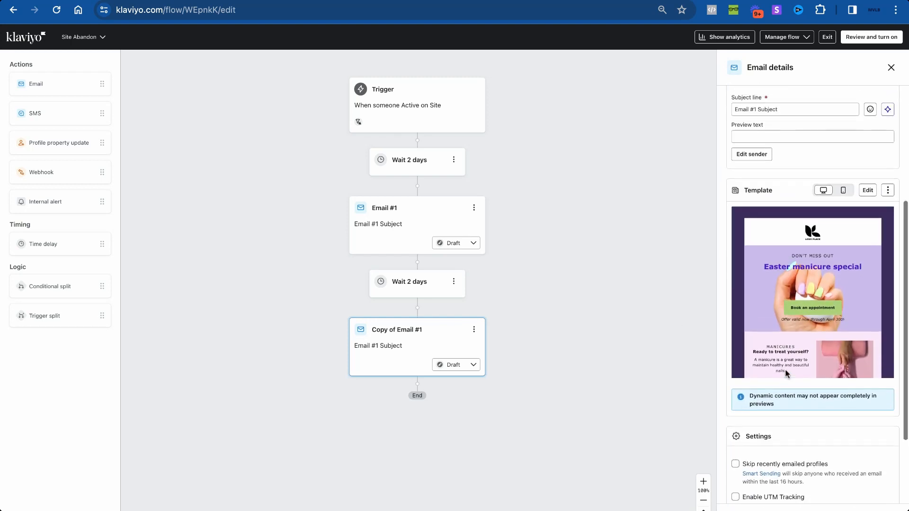
triple_click(773, 196)
type("Hey we created you a list!")
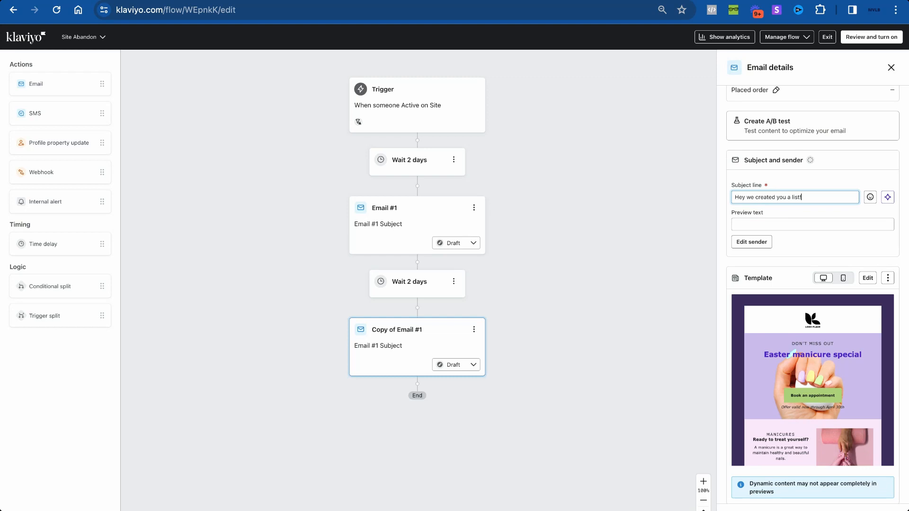
left_click(796, 176)
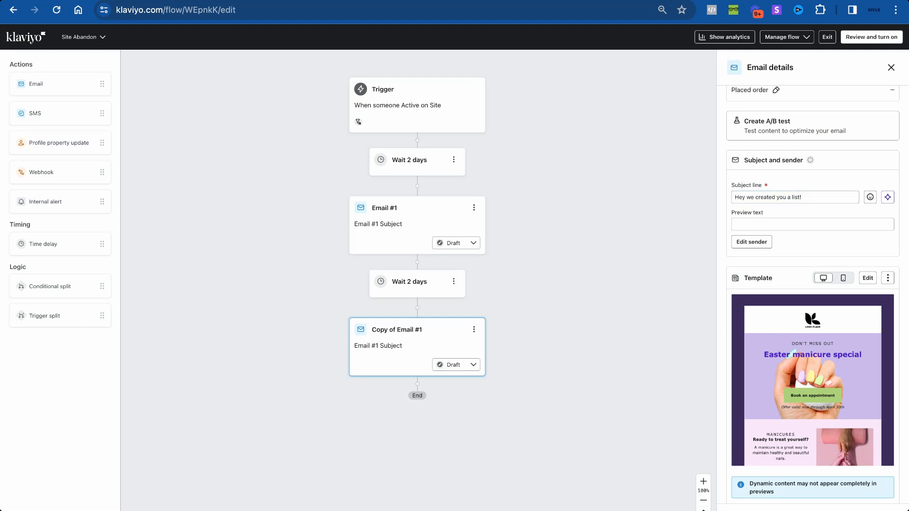
scroll(786, 175, "down", 1)
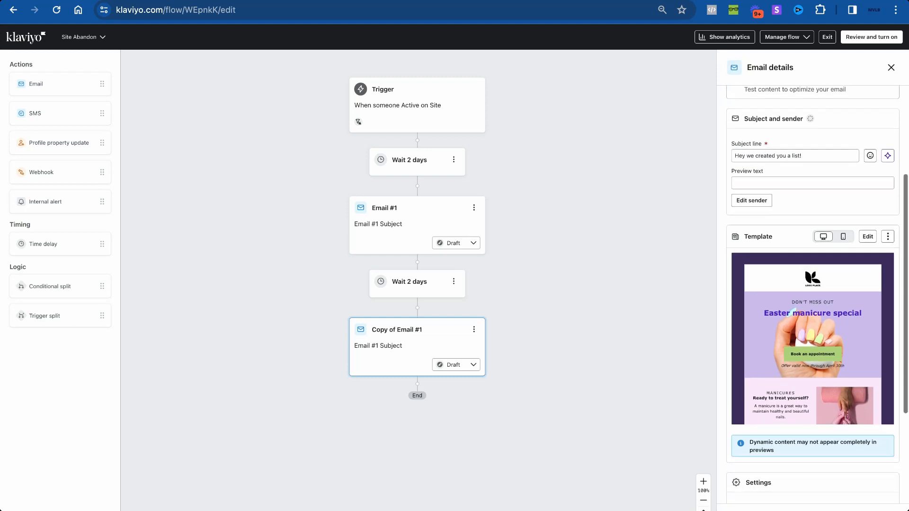
scroll(786, 175, "down", 3)
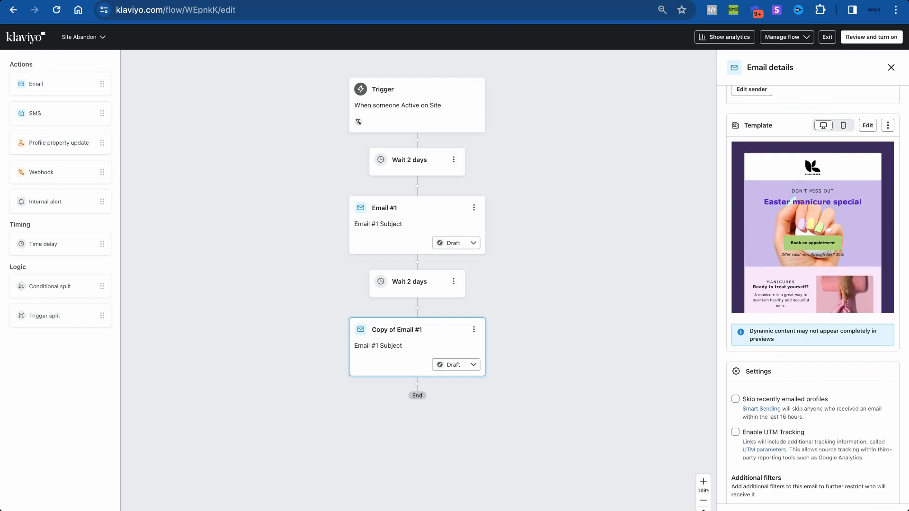
- Switch to the Email Flows flow chart in Figma and compare the Site Abandonment and Browse Abandonment paths
key("ctrl+Tab")
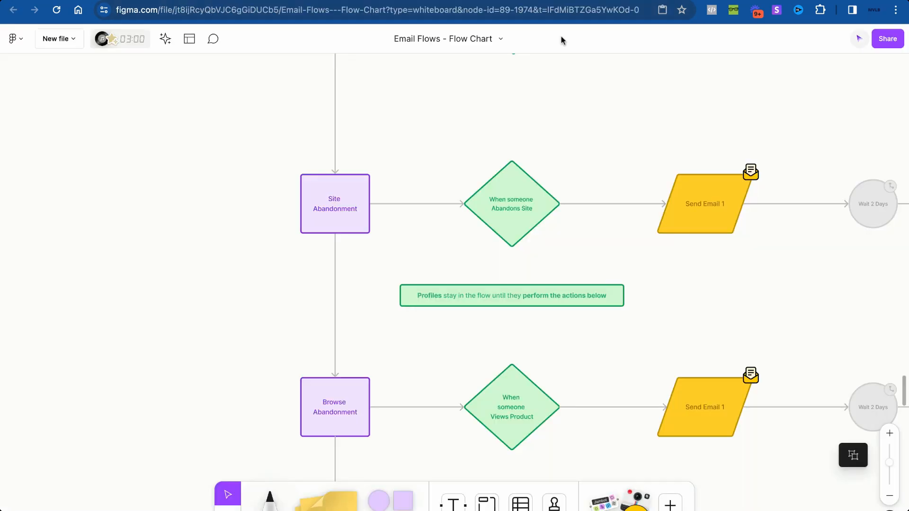
scroll(520, 237, "down", 3)
scroll(521, 237, "up", 3)
scroll(520, 237, "down", 2)
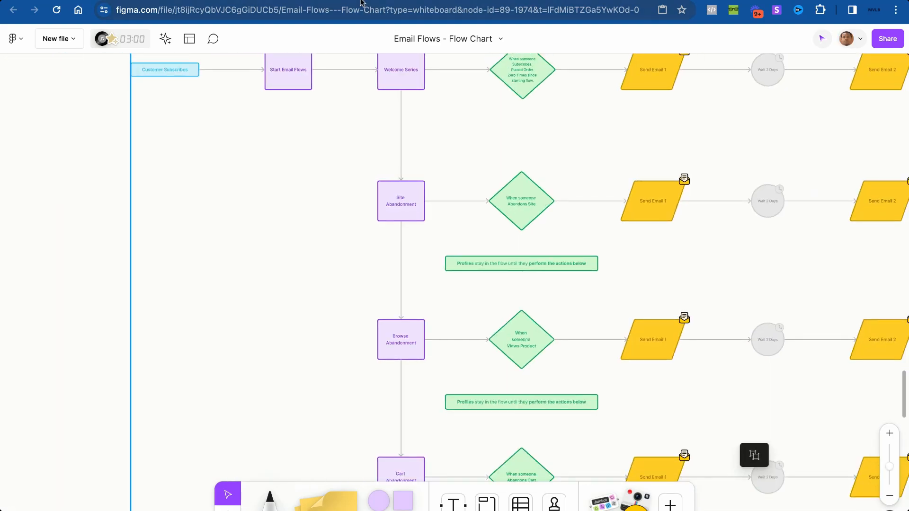
- Return to Klaviyo and examine the Site Abandon flow's trigger and its profile filters
key("ctrl+shift+Tab")
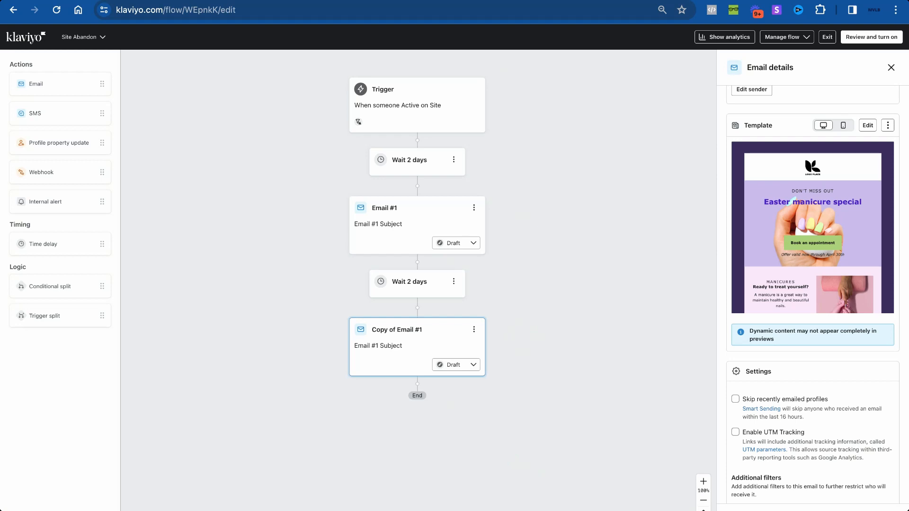
scroll(362, 112, "down", 5)
scroll(361, 111, "up", 7)
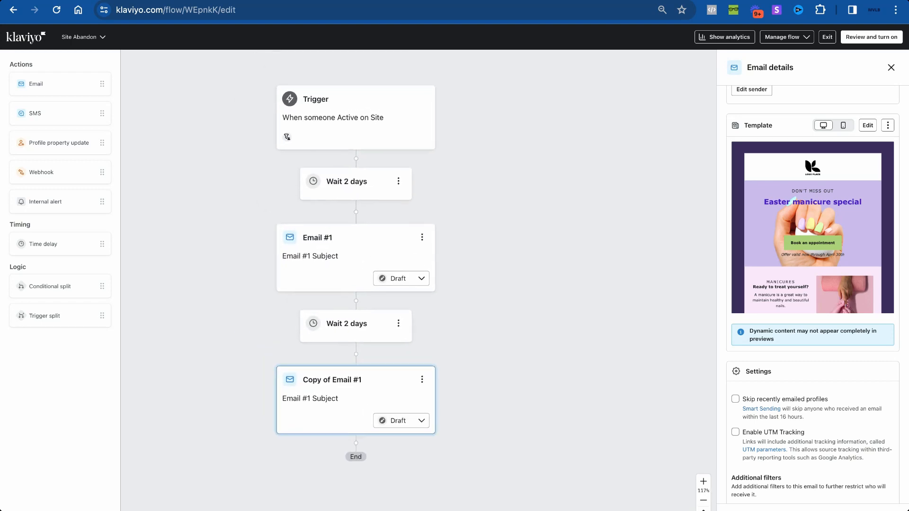
left_click(362, 112)
scroll(501, 203, "down", 5)
scroll(502, 205, "up", 6)
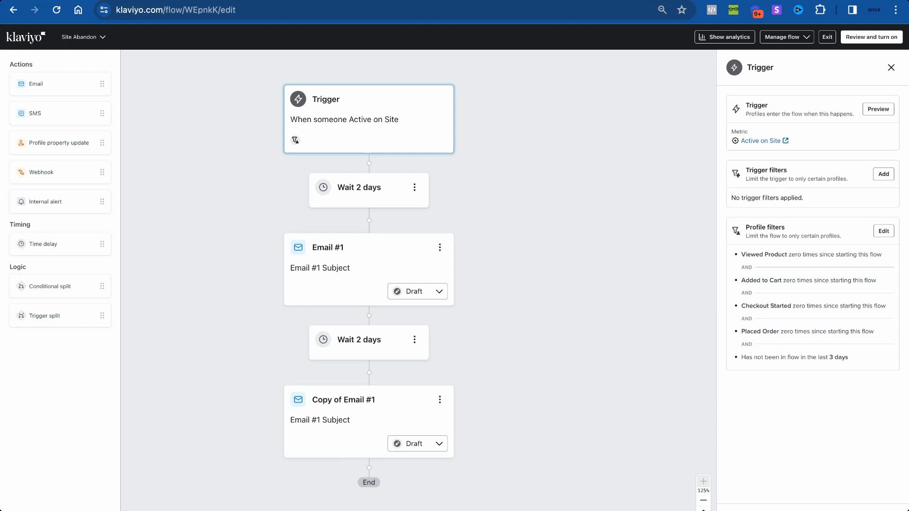
scroll(497, 274, "down", 2)
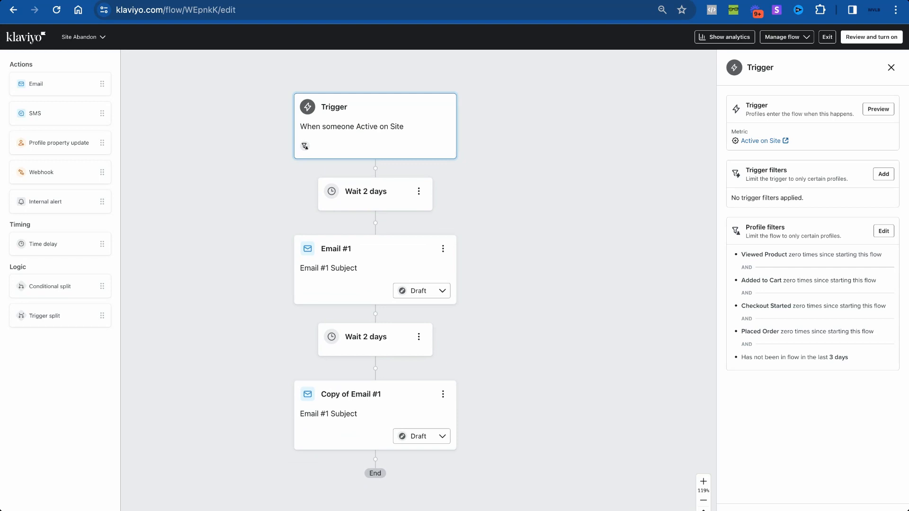
triple_click(756, 254)
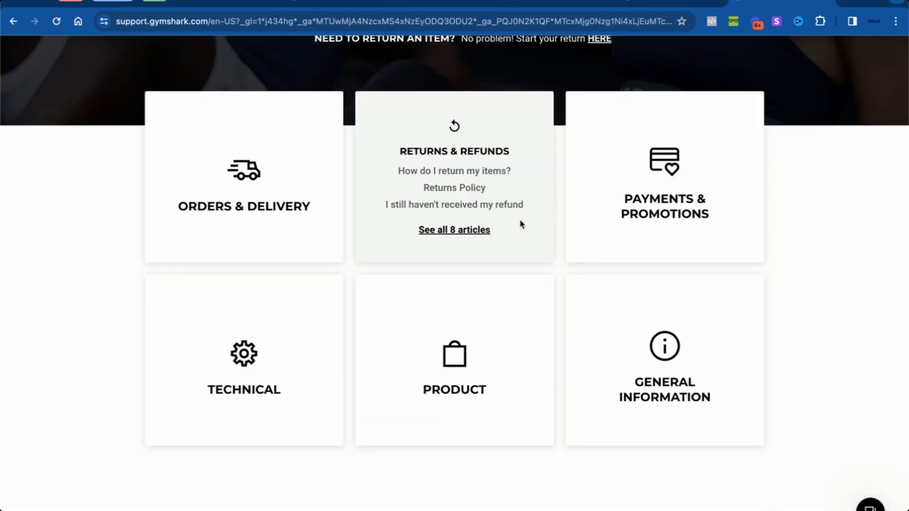
- Switch to the Gymshark help page and go back to the sand brown Impact T-Shirt page
scroll(519, 224, "up", 6)
right_click(521, 218)
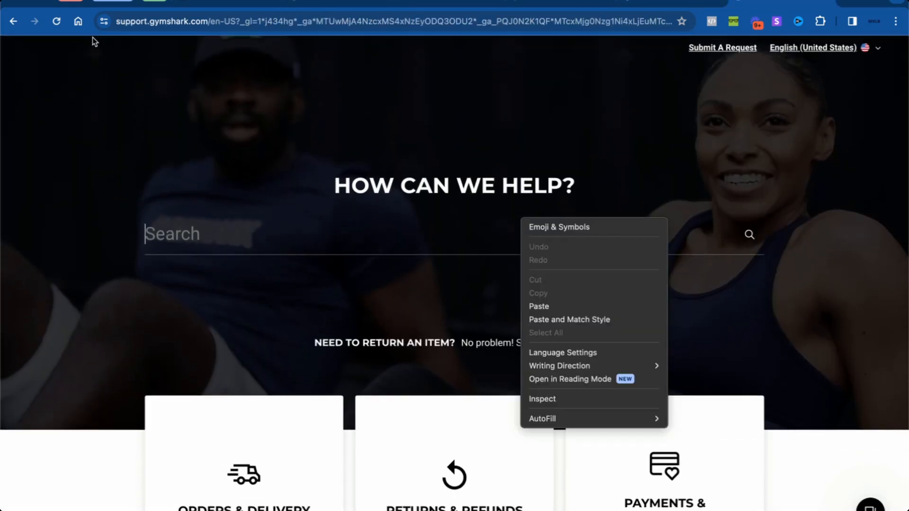
left_click(13, 21)
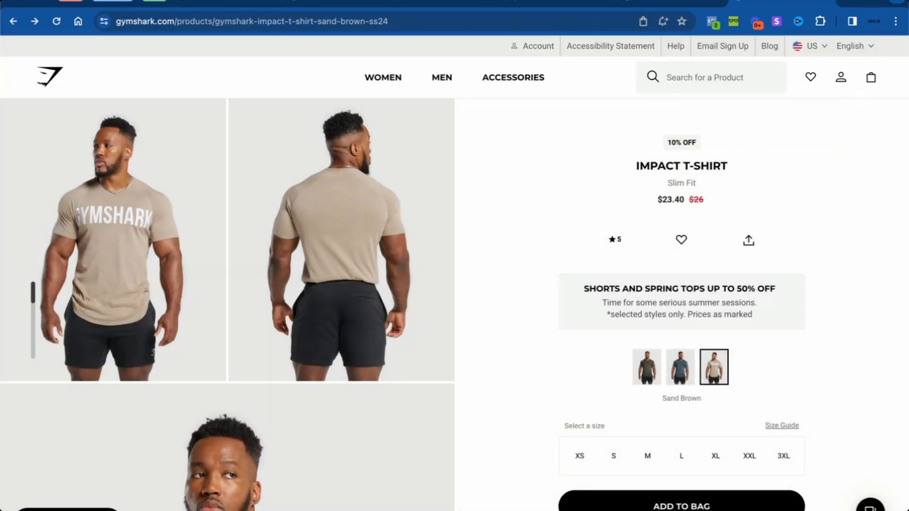
- Switch to Klaviyo, preview the standard Browse Abandonment flow template, and close it without creating a flow
left_click(337, 2)
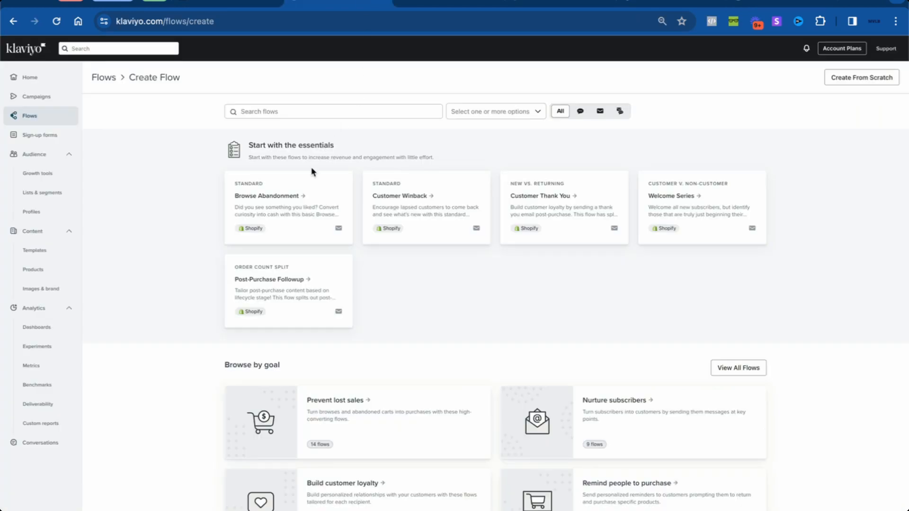
left_click(300, 194)
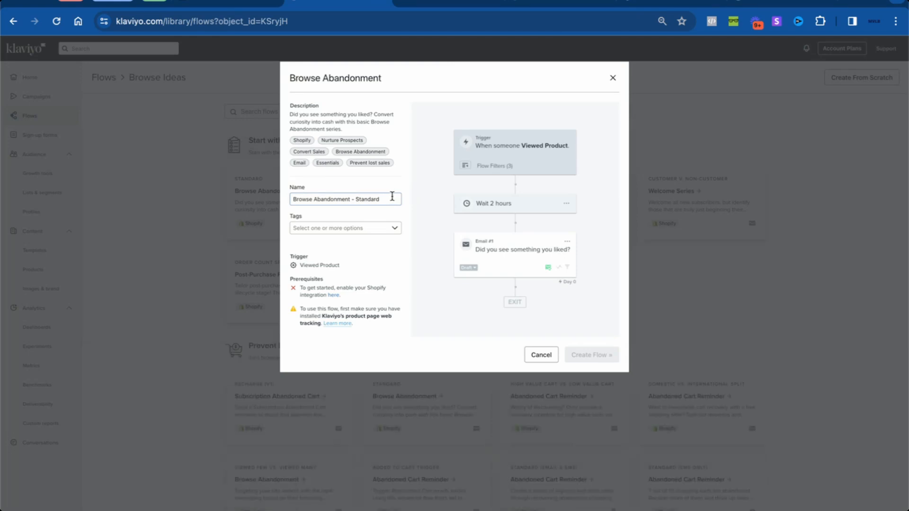
left_click(541, 356)
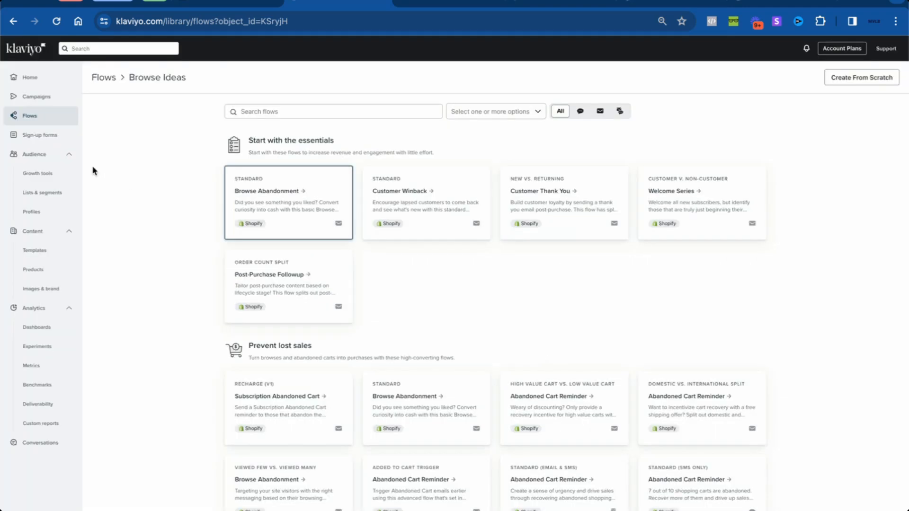
- Open the Browse Abandonment - MVLB (clone) flow and examine its trigger, delay, conditional split, and buyer and non-buyer emails
left_click(55, 112)
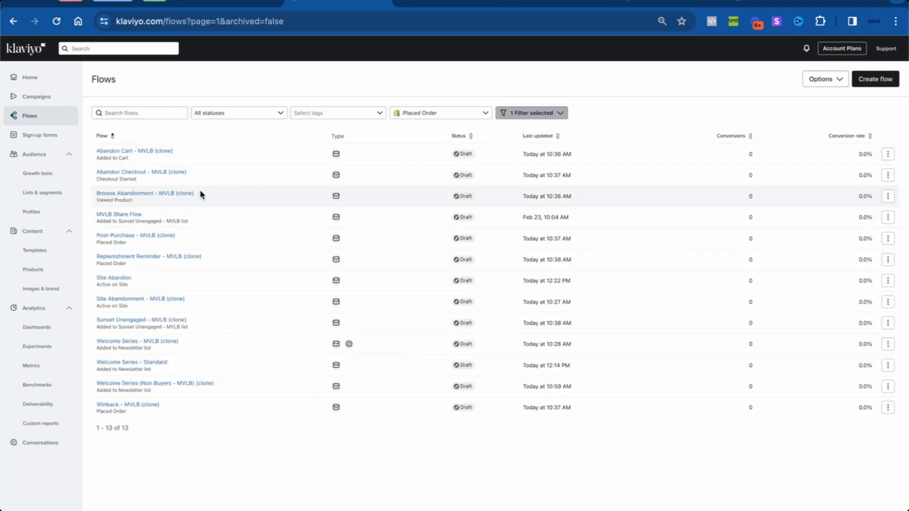
left_click(173, 194)
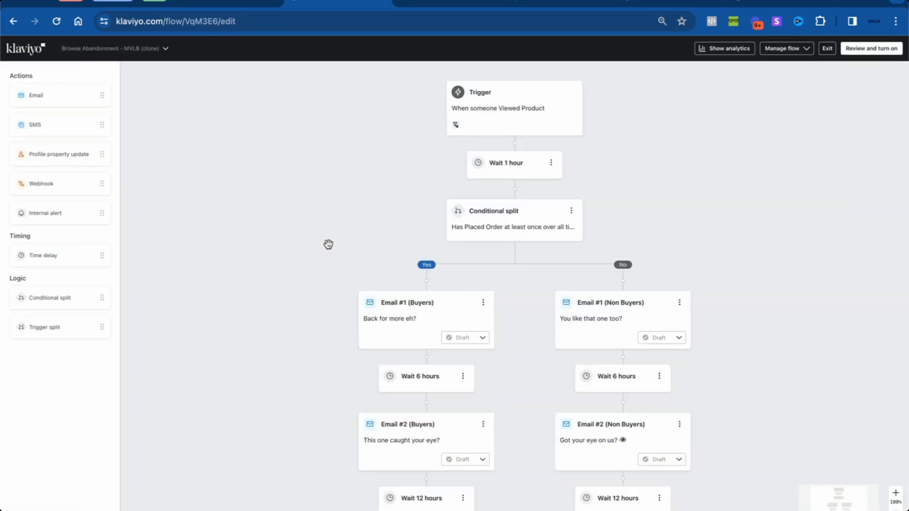
scroll(374, 256, "down", 5)
scroll(373, 256, "up", 8)
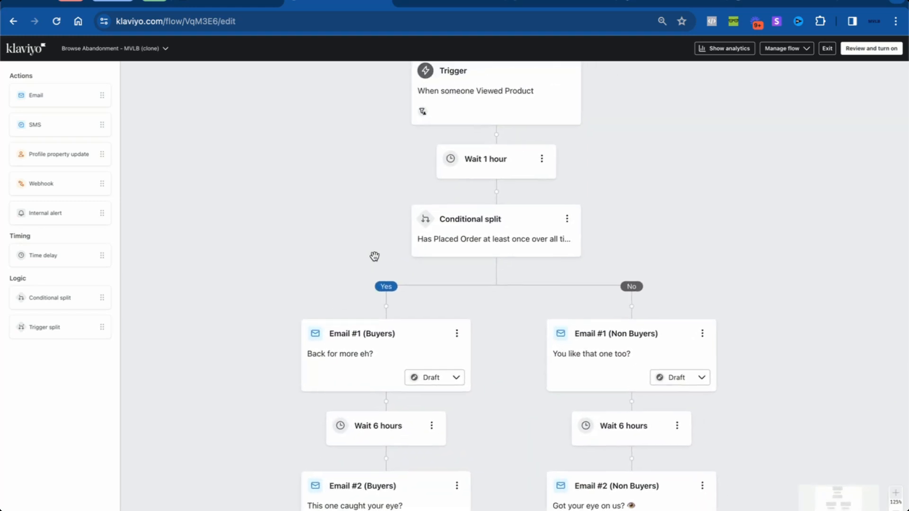
scroll(374, 256, "down", 6)
scroll(374, 256, "up", 3)
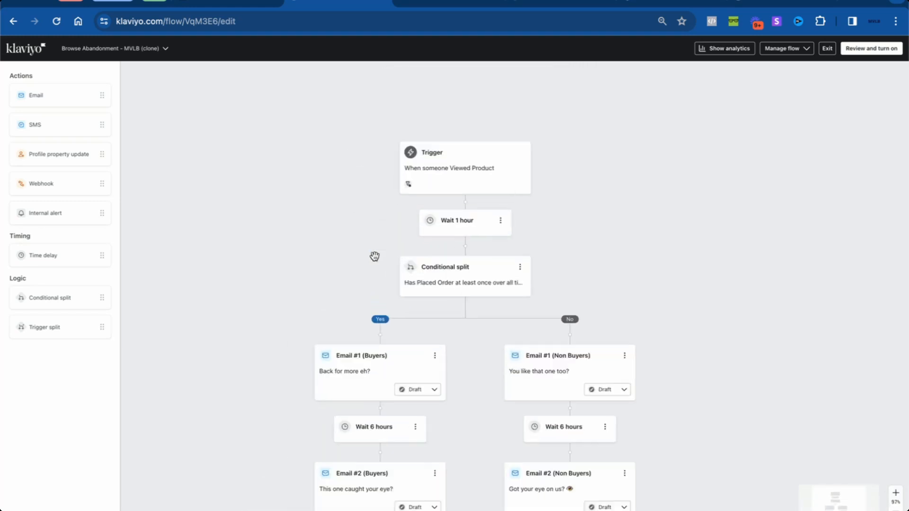
scroll(374, 256, "up", 3)
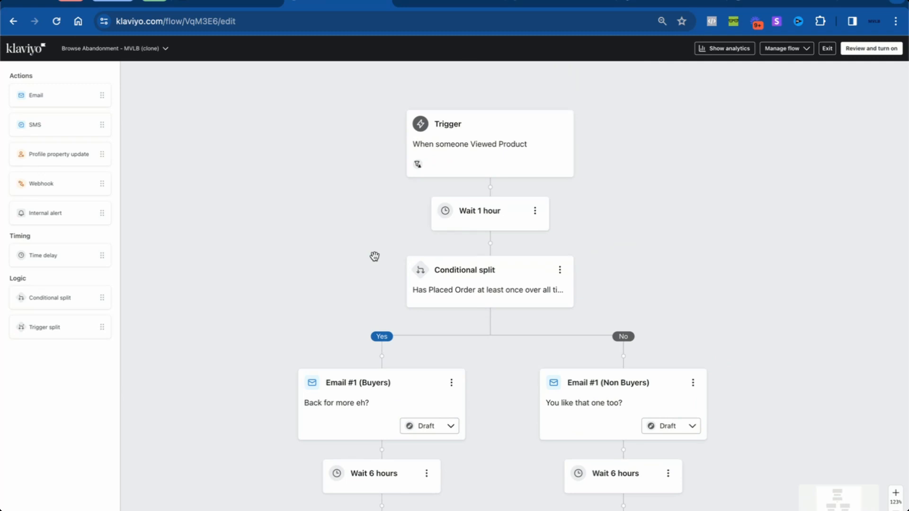
- Examine the Viewed Product trigger, the 1 hour delay and the Placed Order conditional split of the Browse Abandonment flow
scroll(374, 256, "down", 2)
scroll(374, 256, "up", 2)
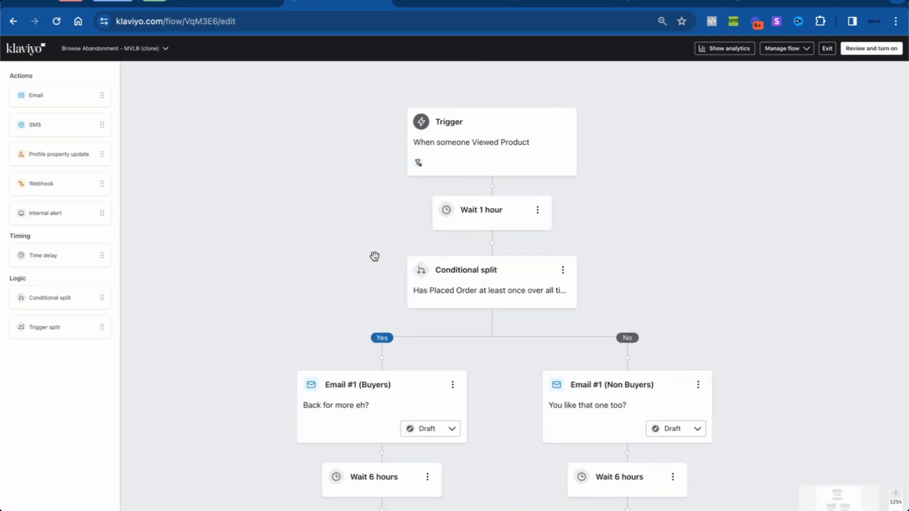
scroll(374, 256, "down", 2)
scroll(374, 256, "up", 2)
scroll(406, 209, "down", 3)
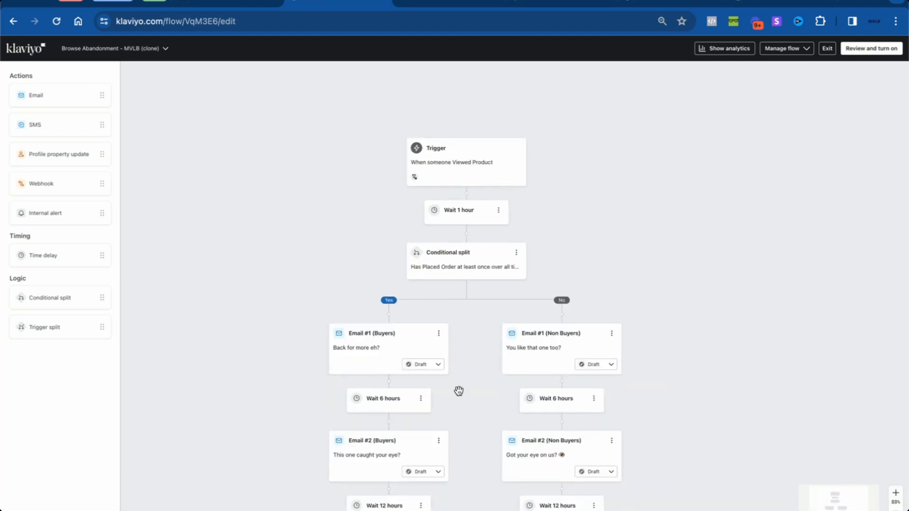
scroll(459, 391, "up", 3)
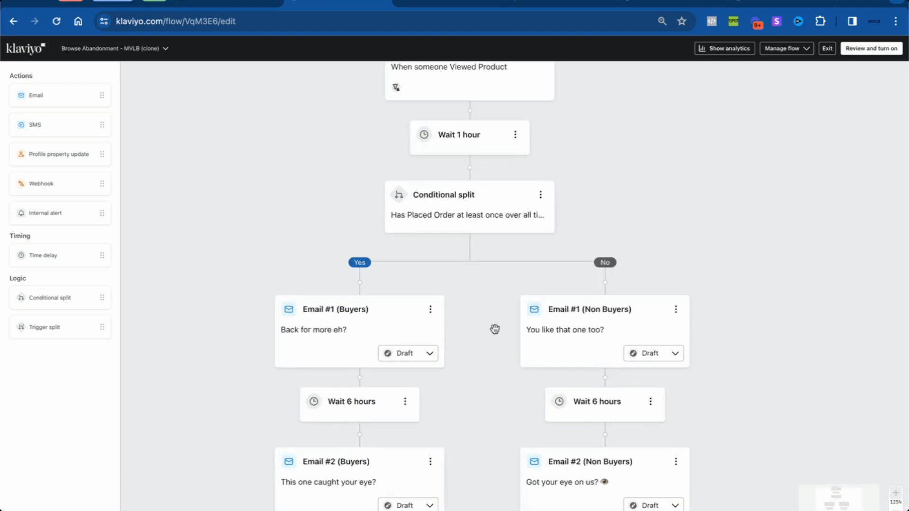
scroll(494, 329, "up", 3)
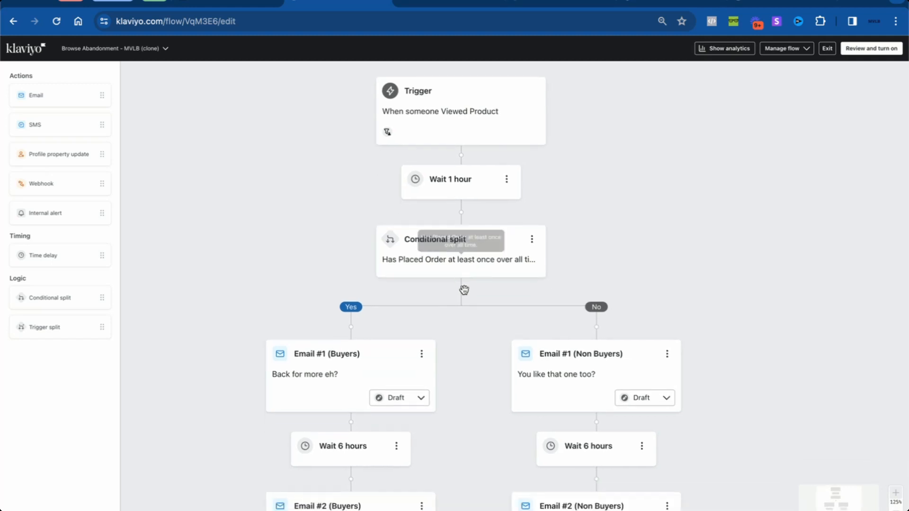
- Compare the buyer and non-buyer branches from Email #1 through Email #4, including the delays between the emails
scroll(462, 288, "down", 2)
scroll(464, 290, "down", 2)
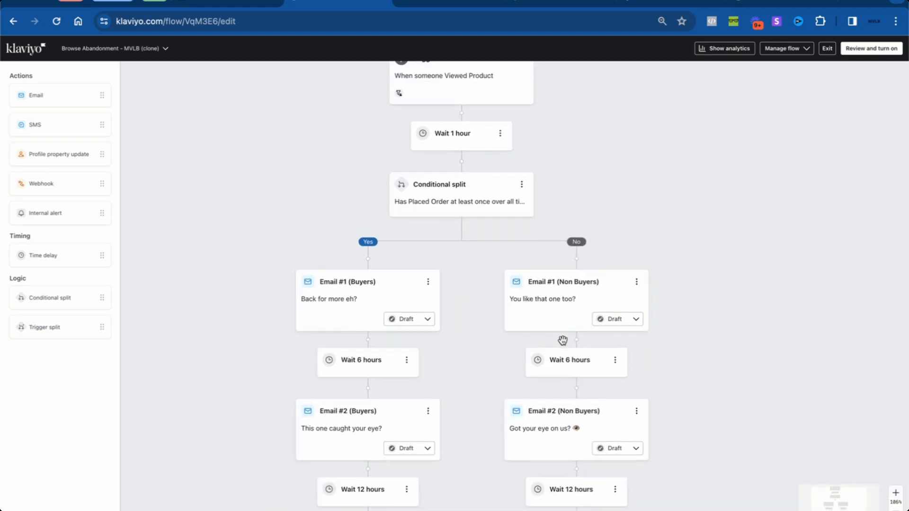
scroll(562, 343, "down", 2)
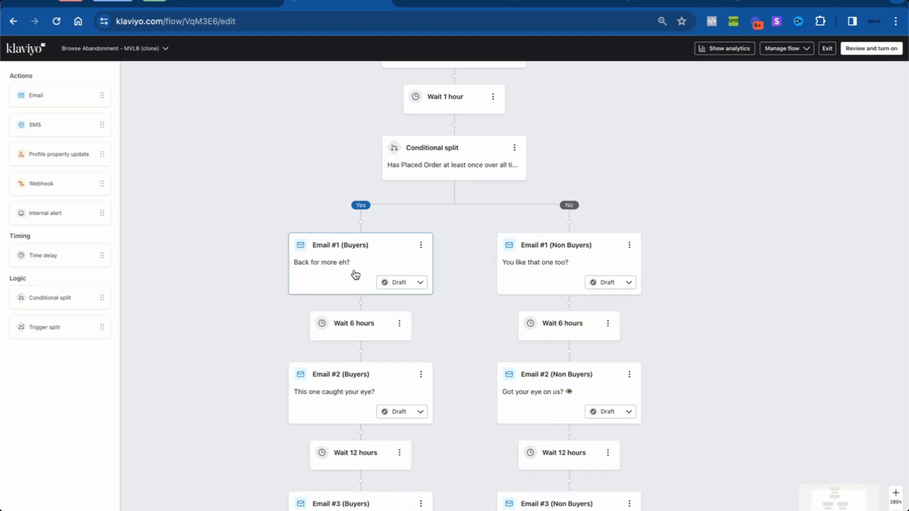
scroll(562, 358, "up", 2)
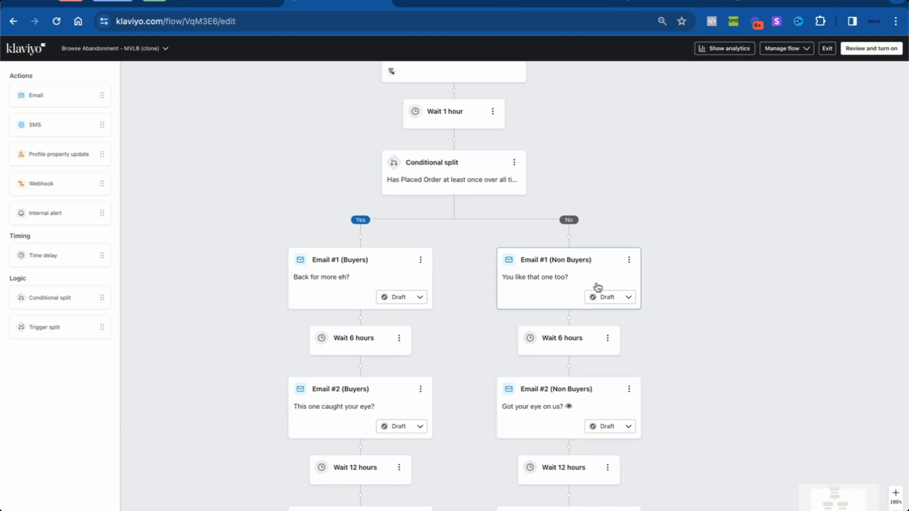
scroll(585, 260, "down", 5)
scroll(587, 259, "up", 1)
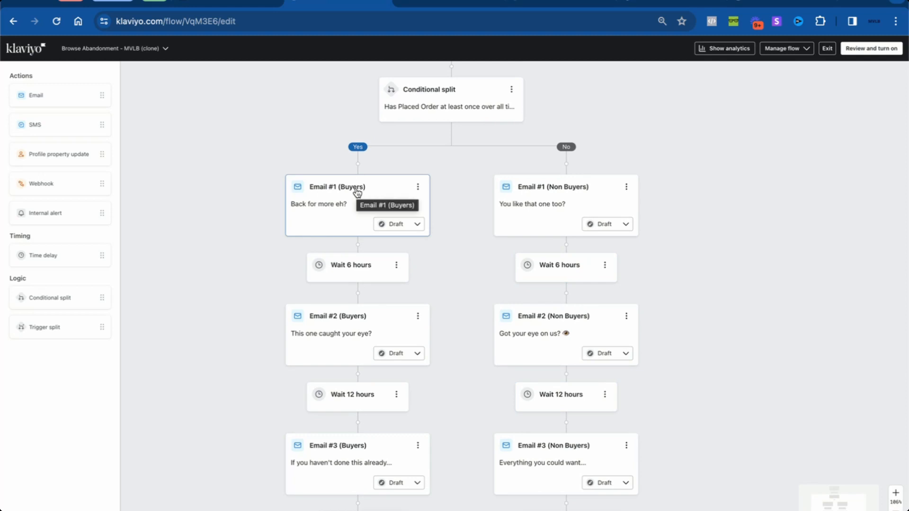
scroll(359, 190, "up", 2)
scroll(358, 190, "down", 3)
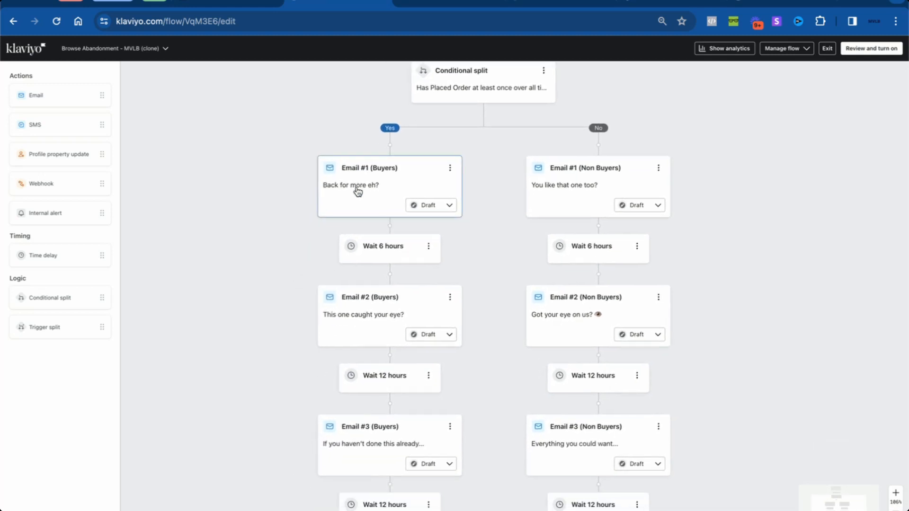
scroll(357, 189, "up", 4)
scroll(425, 199, "down", 2)
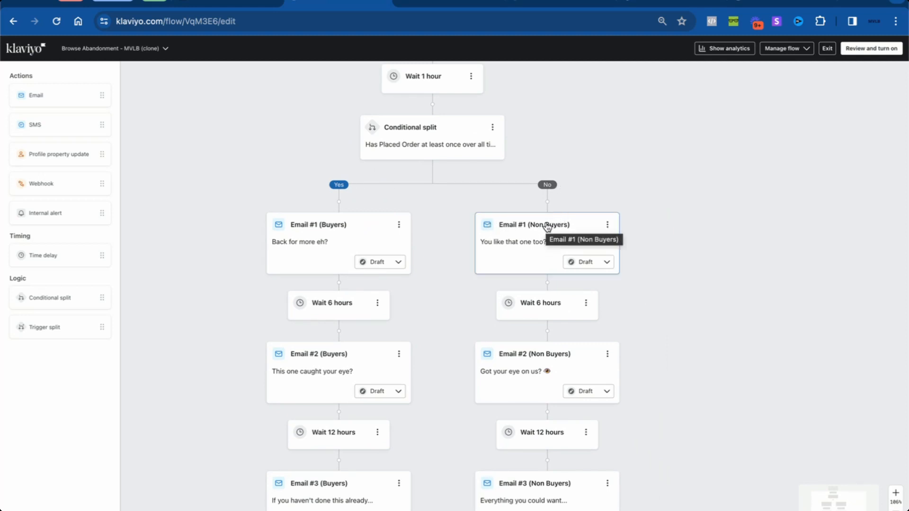
scroll(548, 228, "down", 3)
scroll(547, 227, "up", 2)
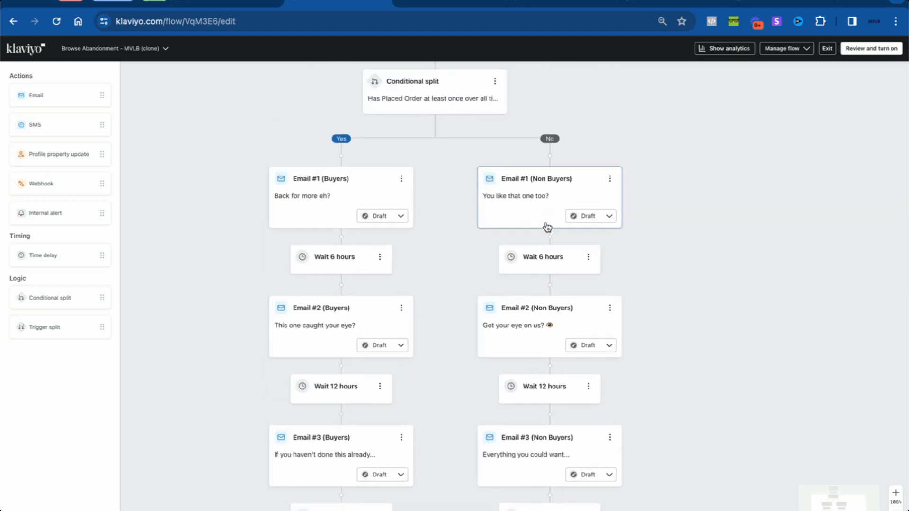
scroll(548, 227, "up", 1)
scroll(556, 232, "up", 1)
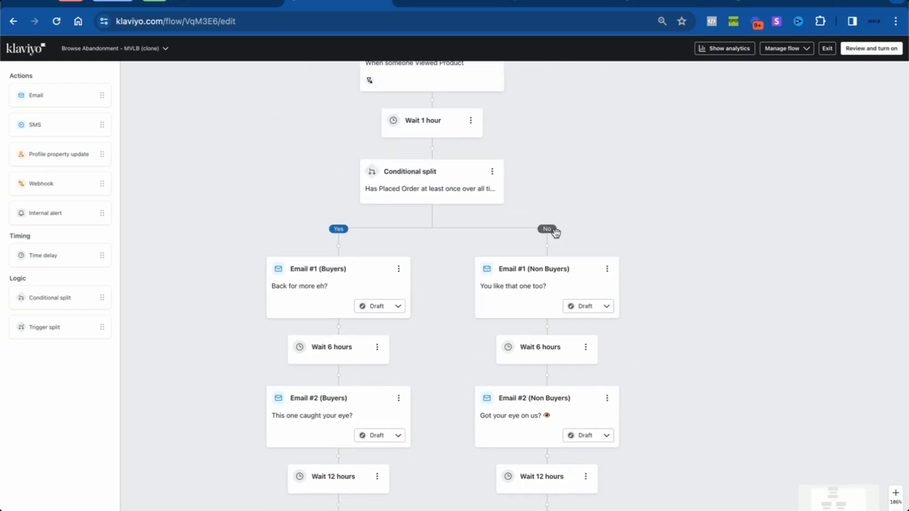
scroll(555, 232, "up", 2)
scroll(555, 232, "left", 1)
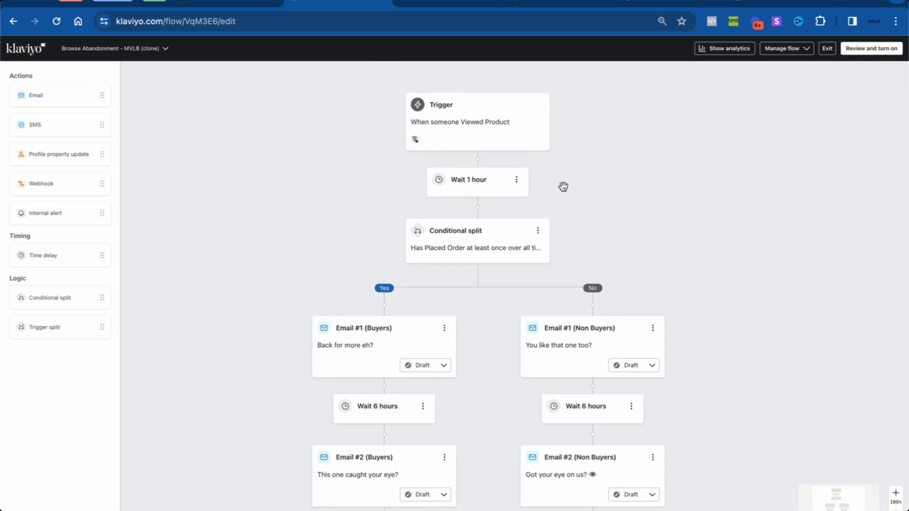
scroll(563, 187, "down", 5)
scroll(562, 190, "down", 3)
scroll(562, 240, "up", 5)
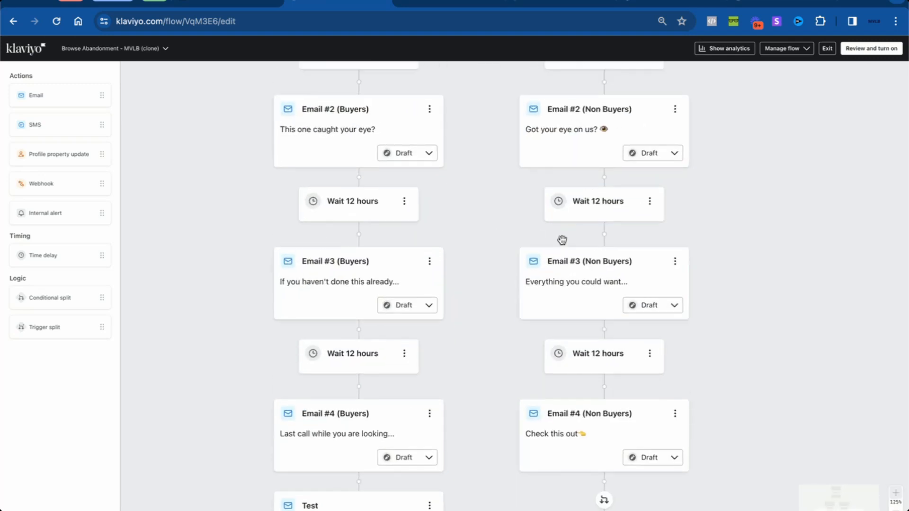
scroll(562, 240, "up", 10)
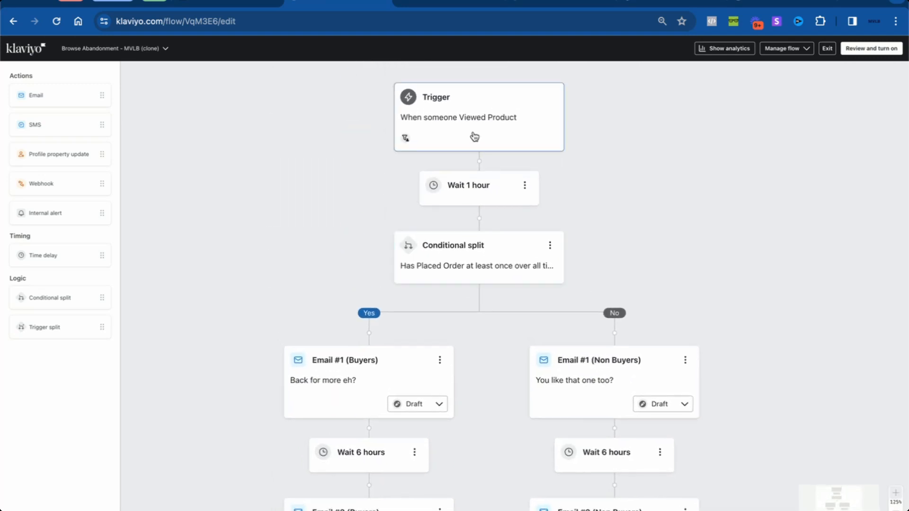
- Remove the five athlete list exclusions from the Viewed Product trigger's profile filters and save the filters
left_click(474, 137)
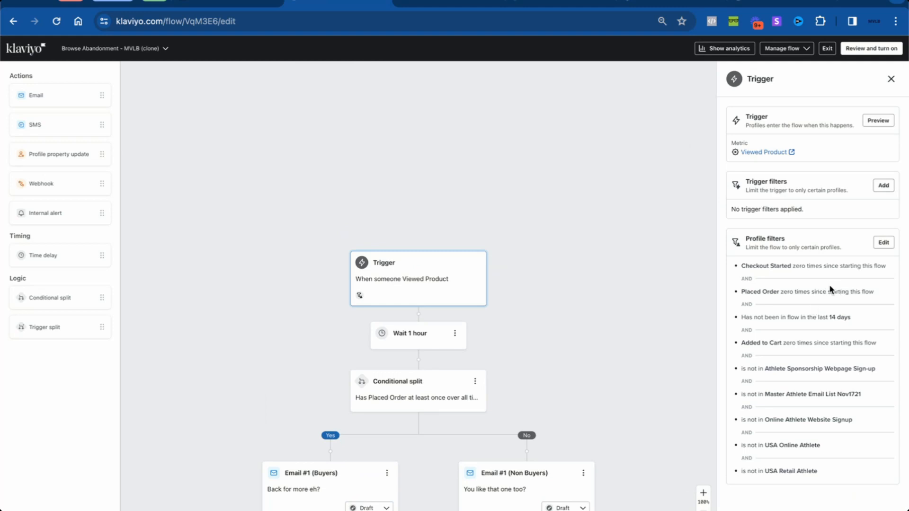
left_click(883, 242)
scroll(847, 225, "down", 3)
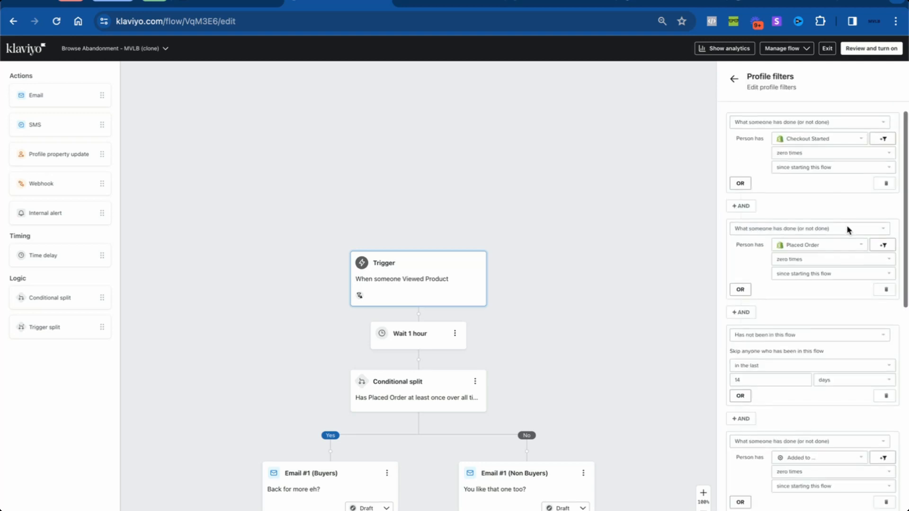
scroll(846, 225, "down", 5)
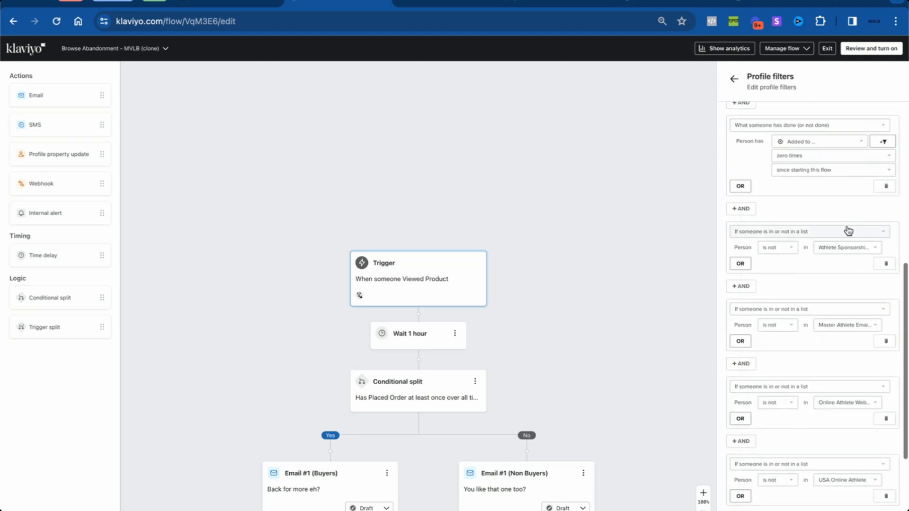
left_click(881, 266)
left_click(886, 304)
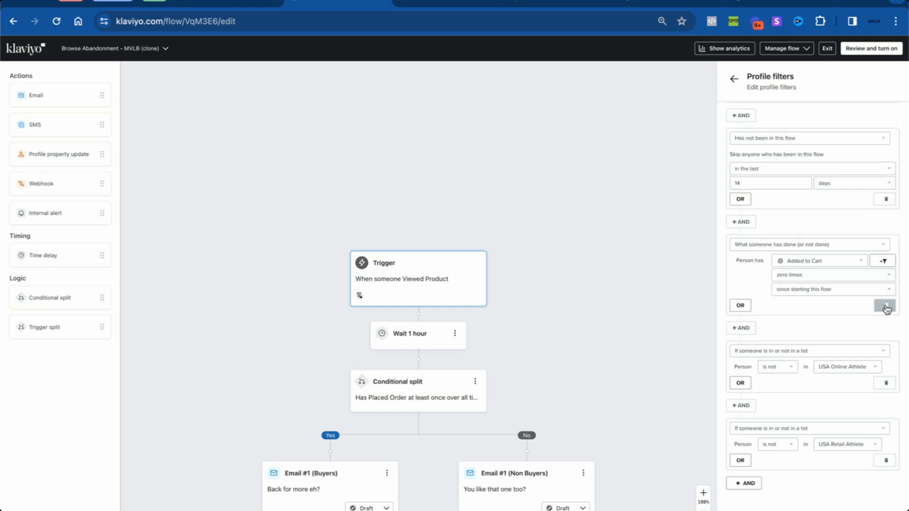
left_click(885, 382)
left_click(885, 461)
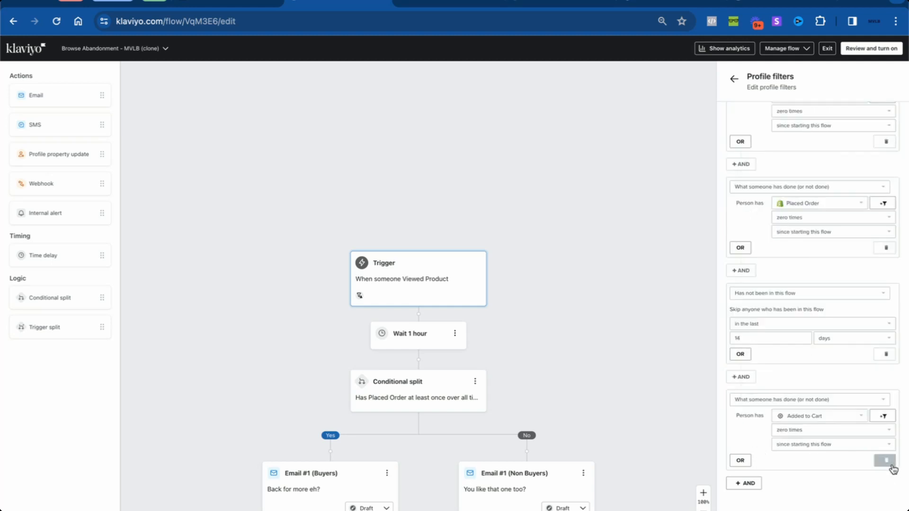
left_click(781, 508)
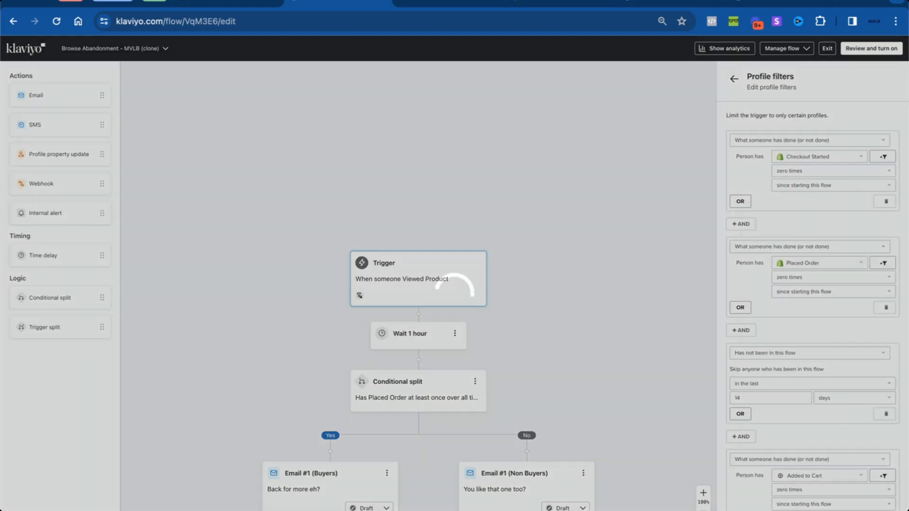
- Check the reference Viewed Product flow filters in Google Drive, and return to Klaviyo to review the 14 days re-entry filter
left_click(461, 2)
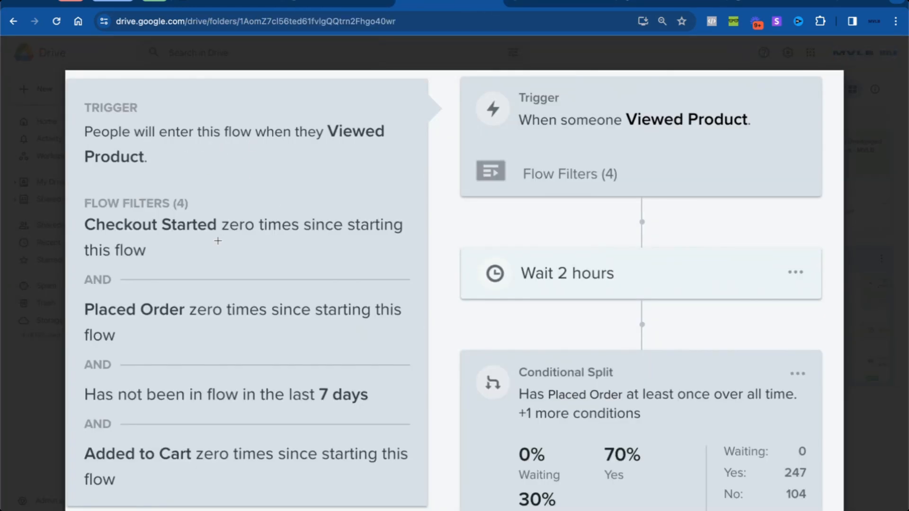
left_click(348, 3)
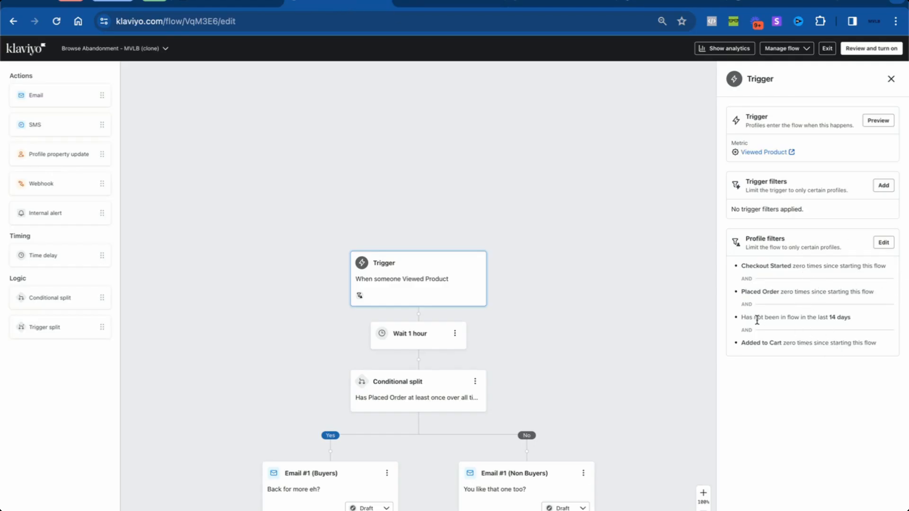
triple_click(775, 317)
left_click(808, 318)
left_click(602, 343)
- Reopen the trigger's details and examine its profile filters alongside the buyer and non-buyer email sequences
scroll(602, 342, "down", 2)
scroll(602, 342, "down", 1)
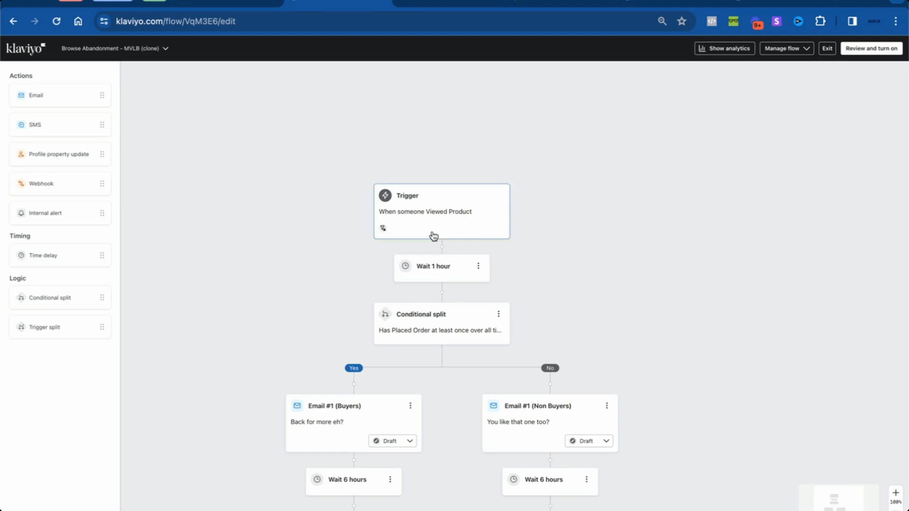
left_click(421, 220)
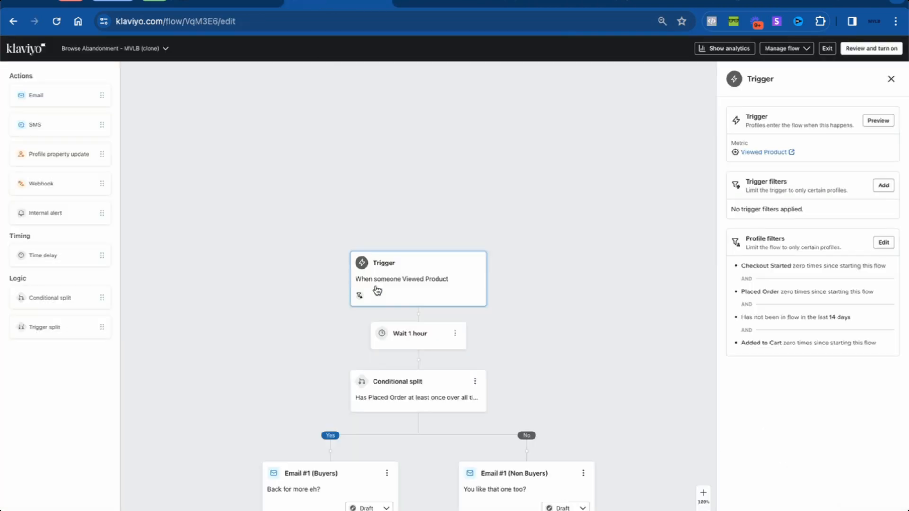
scroll(428, 237, "down", 5)
scroll(479, 278, "down", 4)
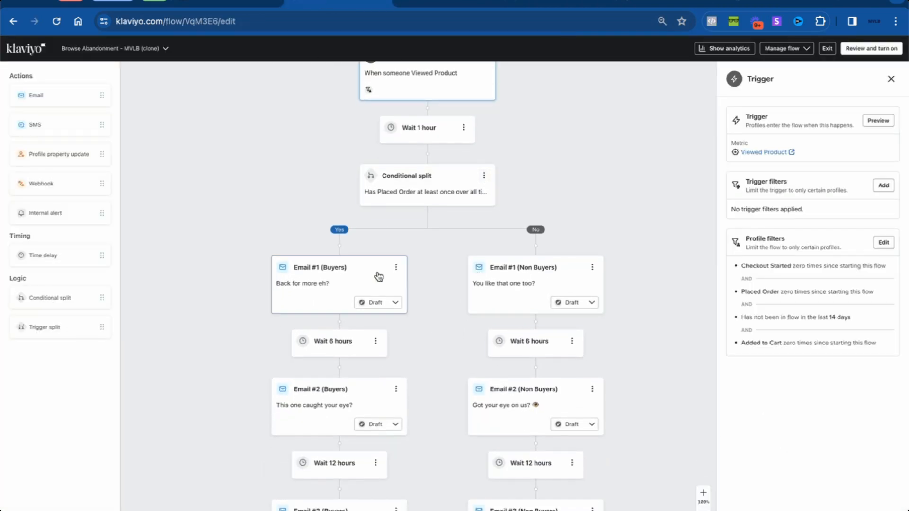
scroll(441, 264, "down", 4)
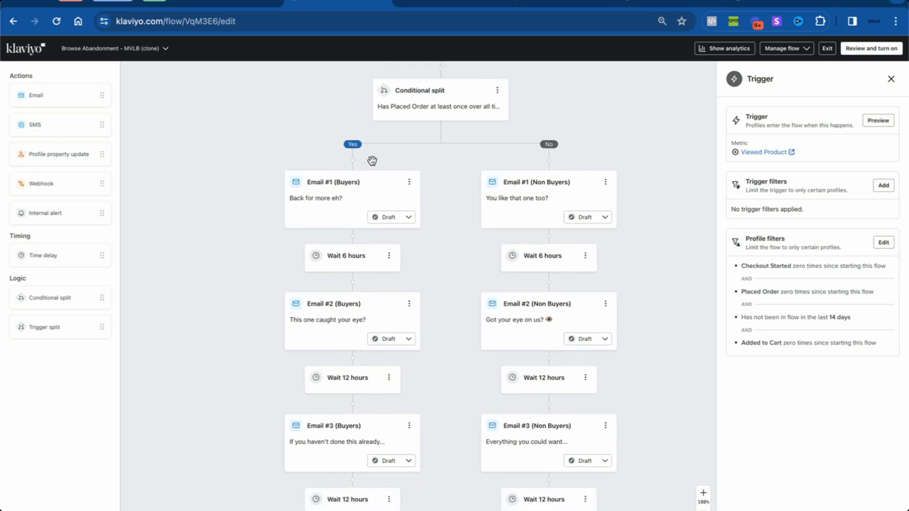
scroll(362, 249, "down", 2)
scroll(361, 243, "down", 5)
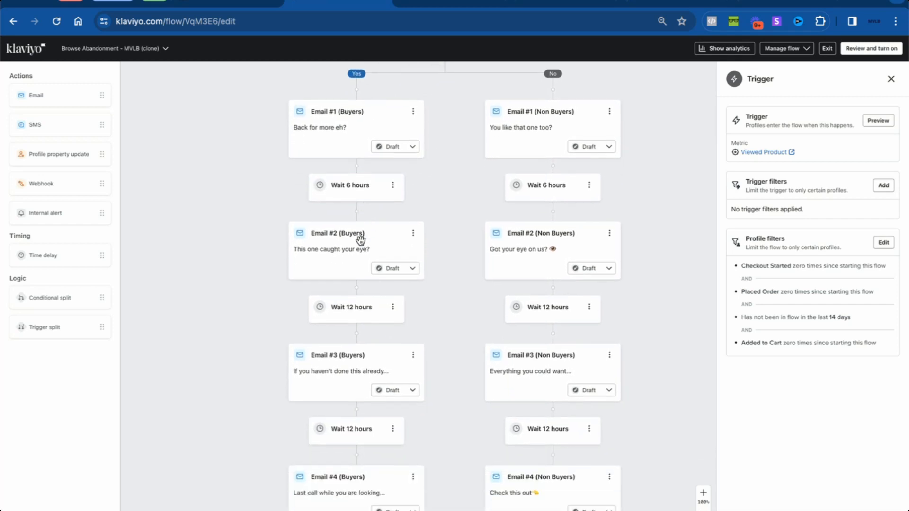
scroll(362, 314, "up", 5)
scroll(388, 318, "up", 3)
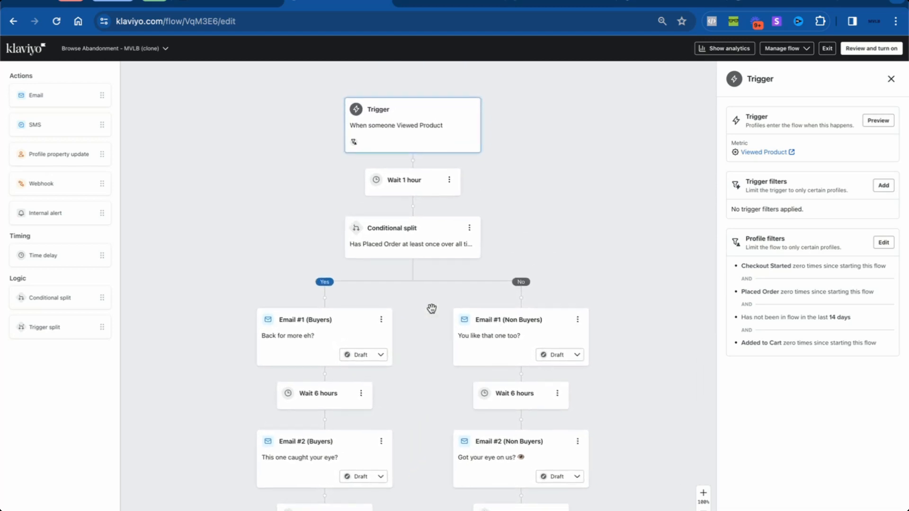
scroll(528, 230, "down", 3)
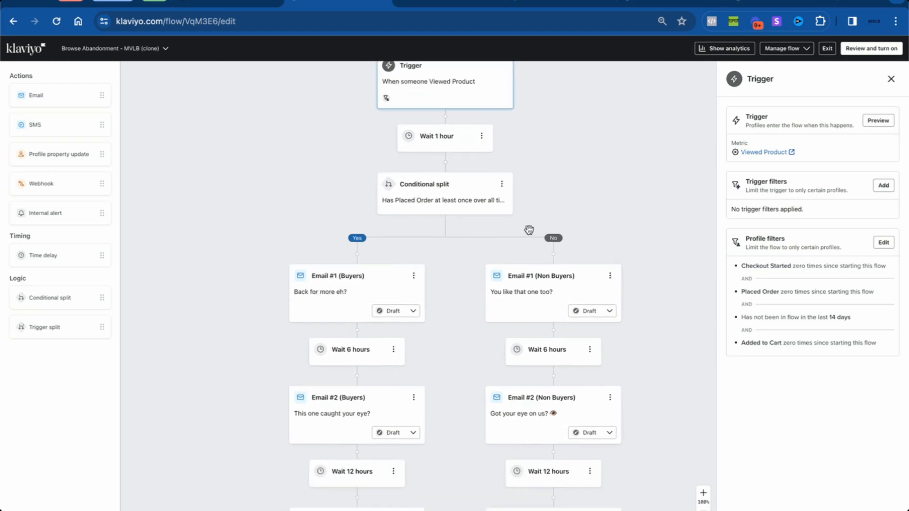
scroll(529, 230, "down", 4)
scroll(529, 230, "up", 4)
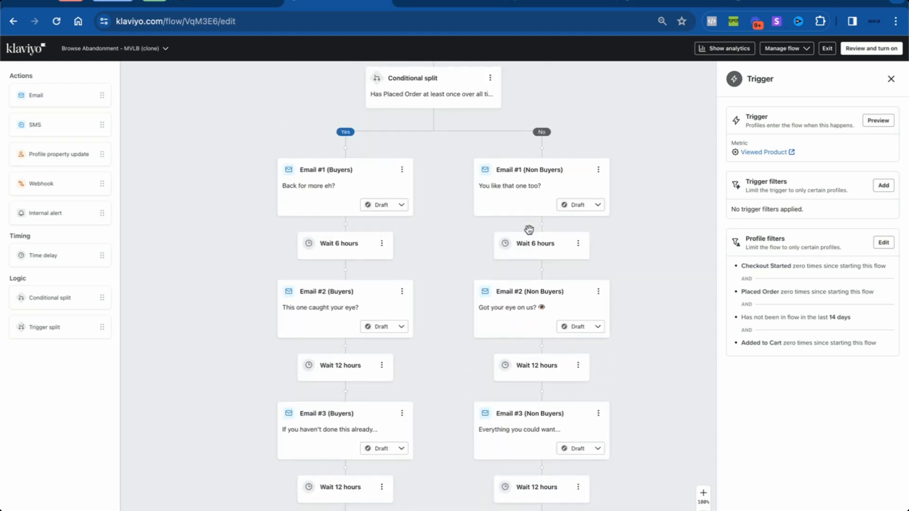
scroll(529, 230, "down", 1)
scroll(529, 229, "up", 6)
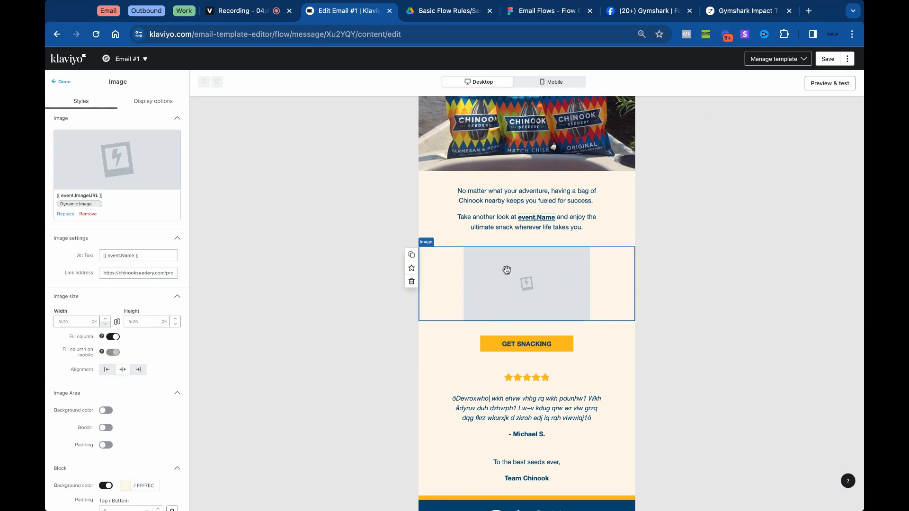
- Examine Email #1's dynamic product image block, compare it with the Gymshark sand brown Impact T-Shirt page, and return to the Klaviyo email editor
scroll(507, 270, "up", 4)
scroll(519, 365, "down", 2)
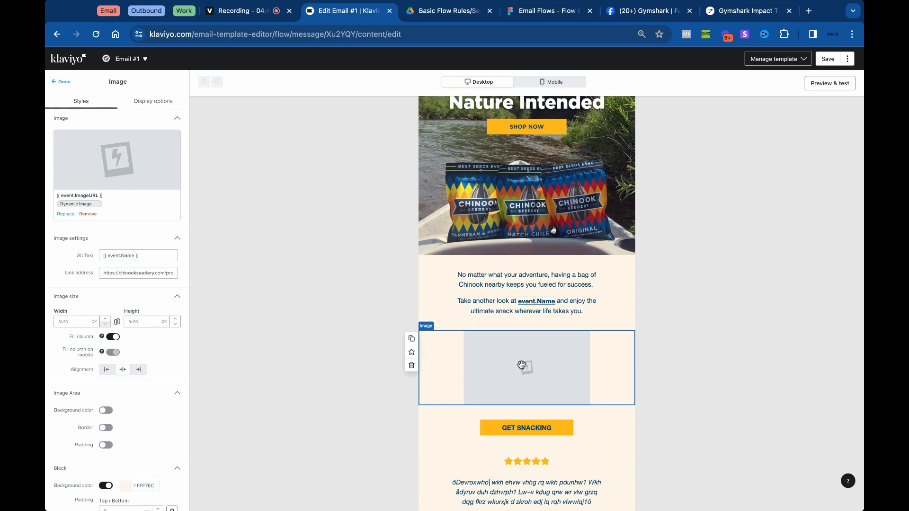
left_click(738, 10)
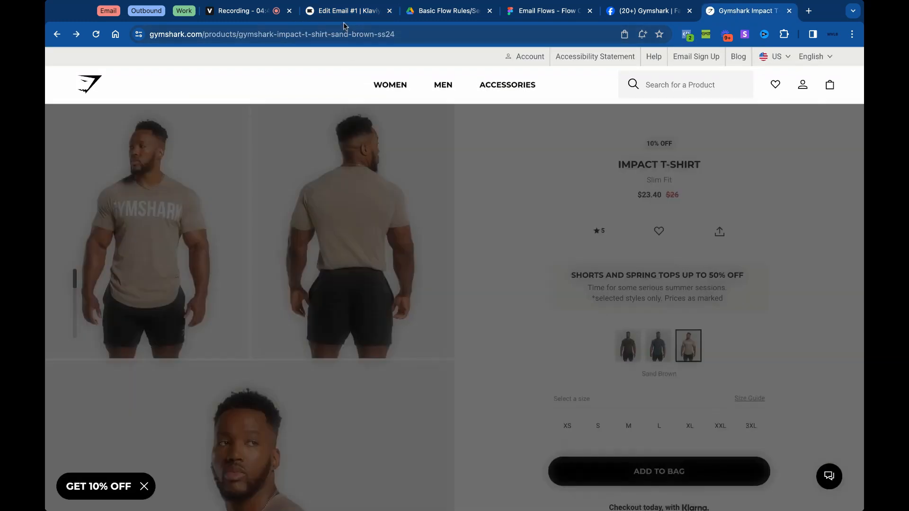
left_click(343, 19)
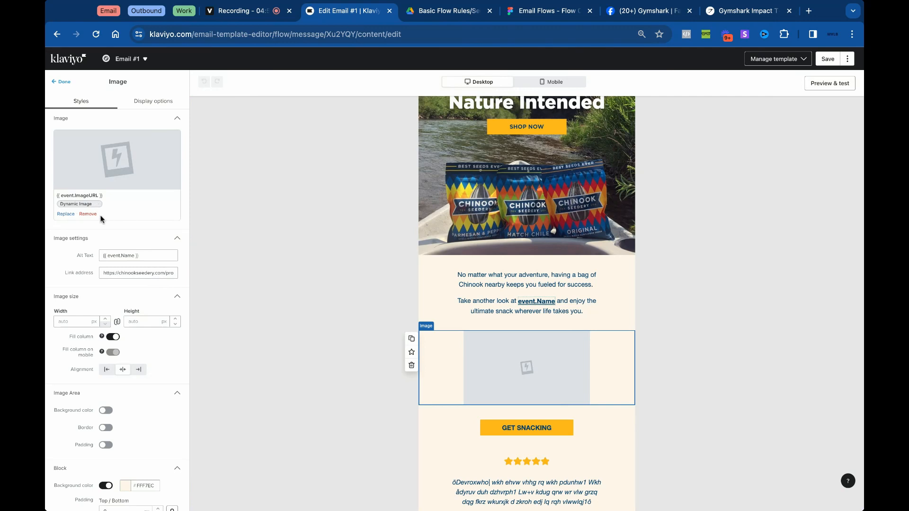
- Inspect the image block's dynamic variable {{ event.ImageURL }} and compare it with the ImageURL event property in the email preview
left_click(65, 214)
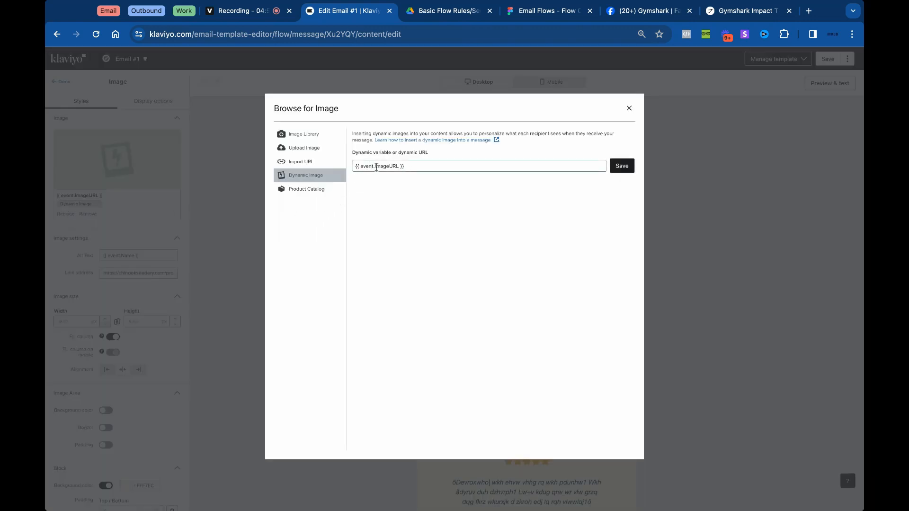
left_click(629, 109)
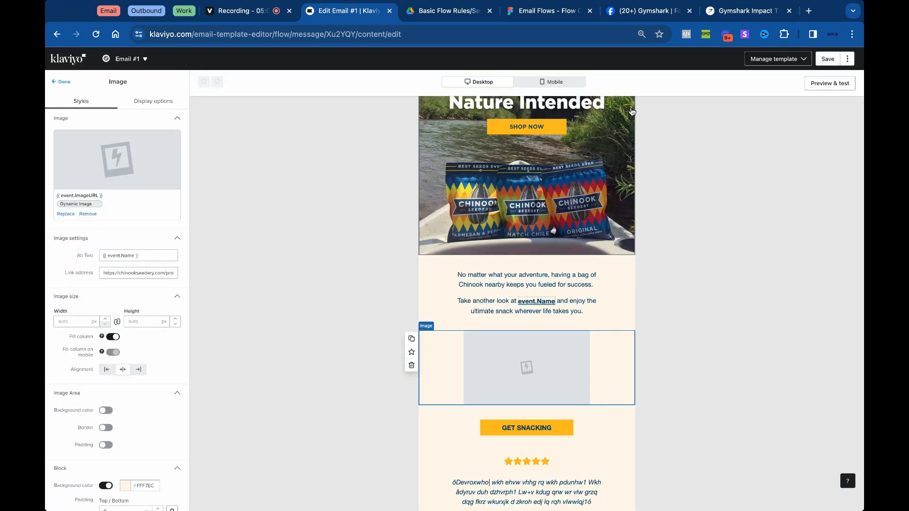
left_click(828, 85)
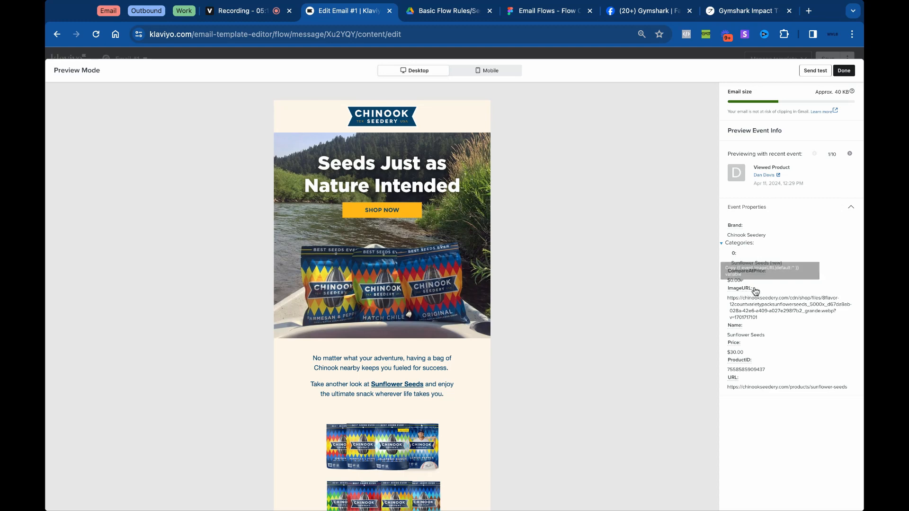
left_click(841, 74)
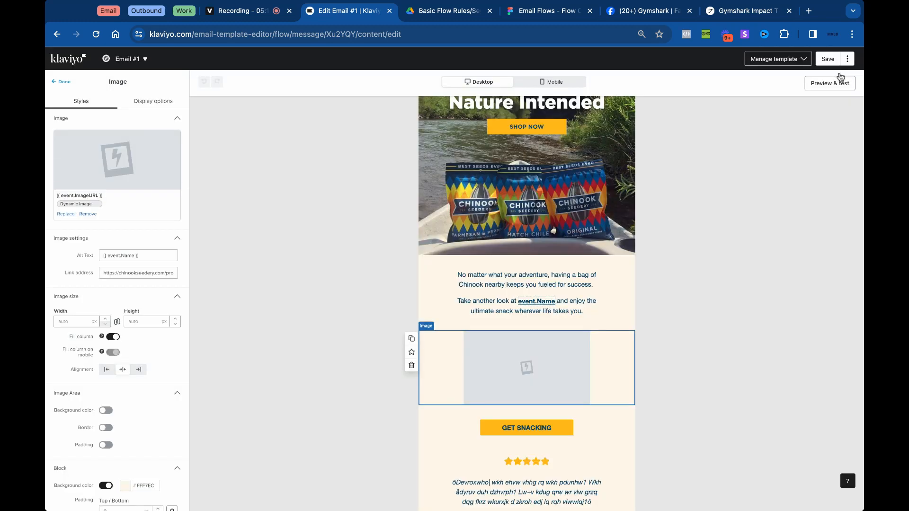
left_click(67, 214)
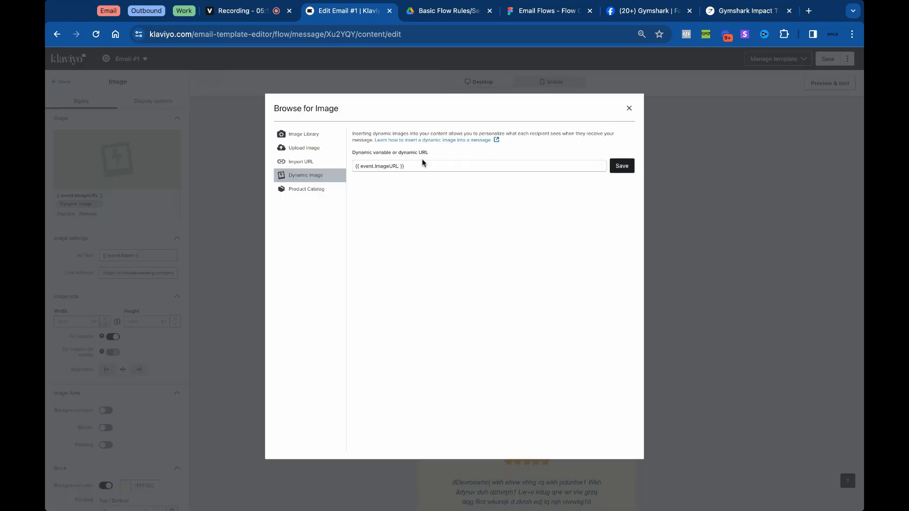
double_click(394, 165)
left_click(629, 109)
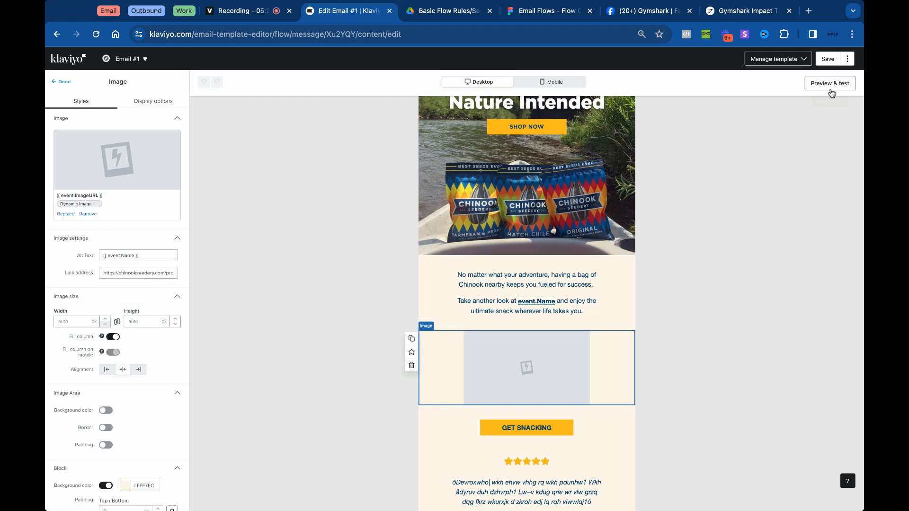
- Preview Email #1 to check how the dynamic product image and product name are filled in, and return to the editor
left_click(831, 86)
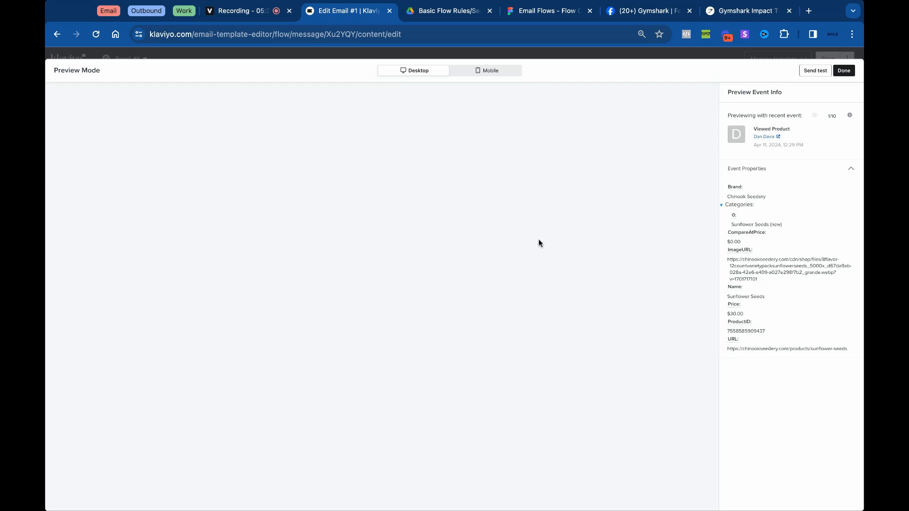
scroll(467, 260, "down", 3)
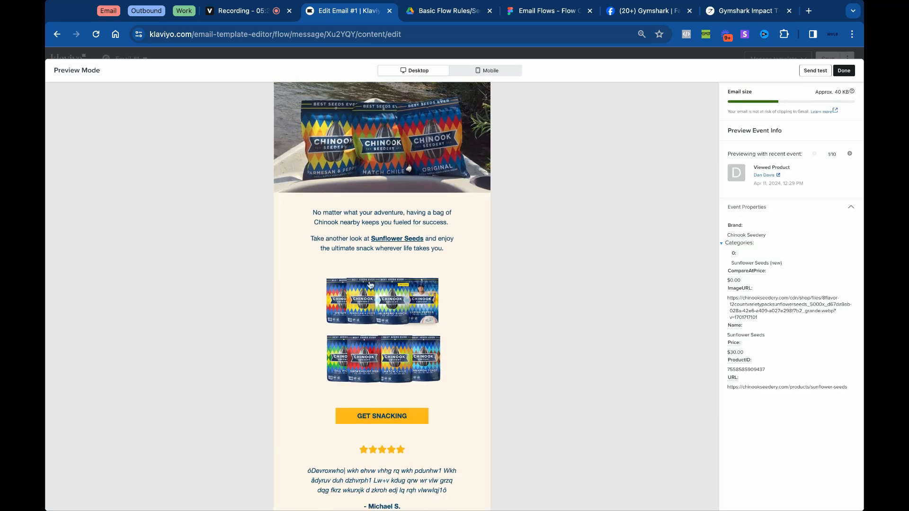
left_click(844, 70)
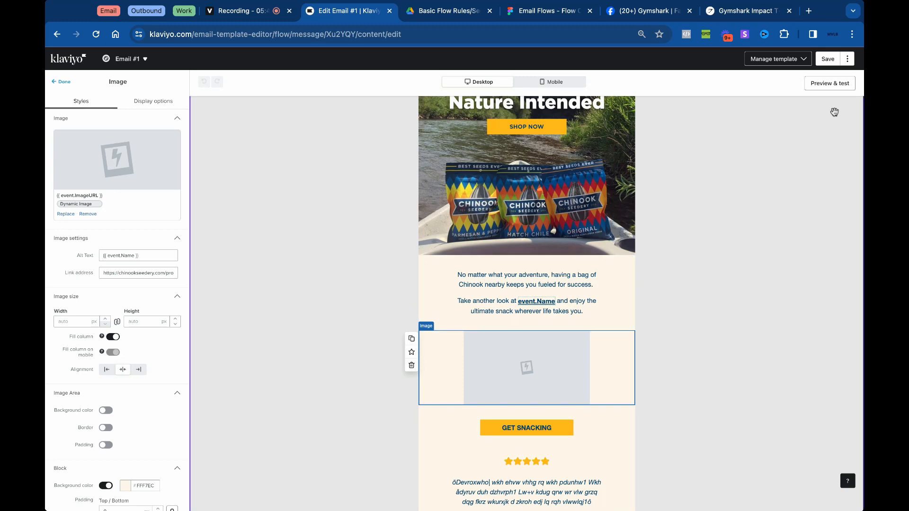
- Preview Email #1 again and step through the recent Viewed Product events to the Sampler Pack event
left_click(830, 84)
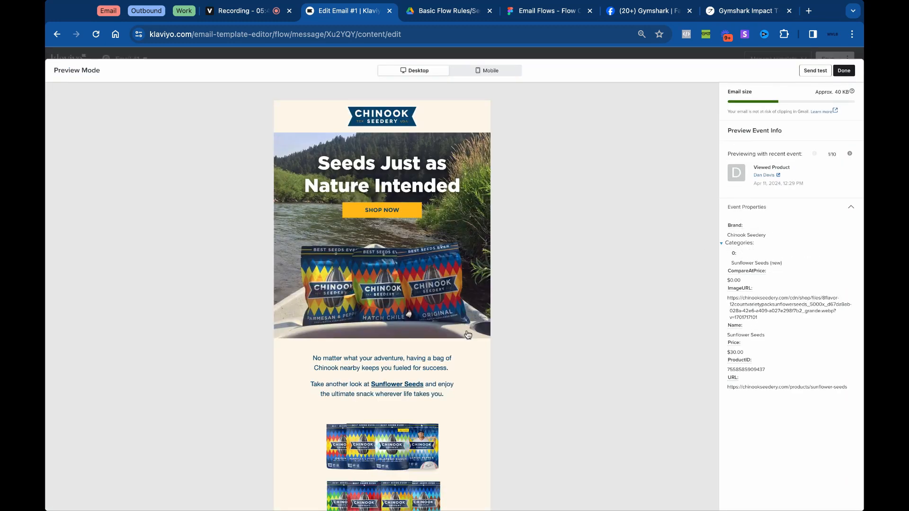
scroll(433, 358, "down", 2)
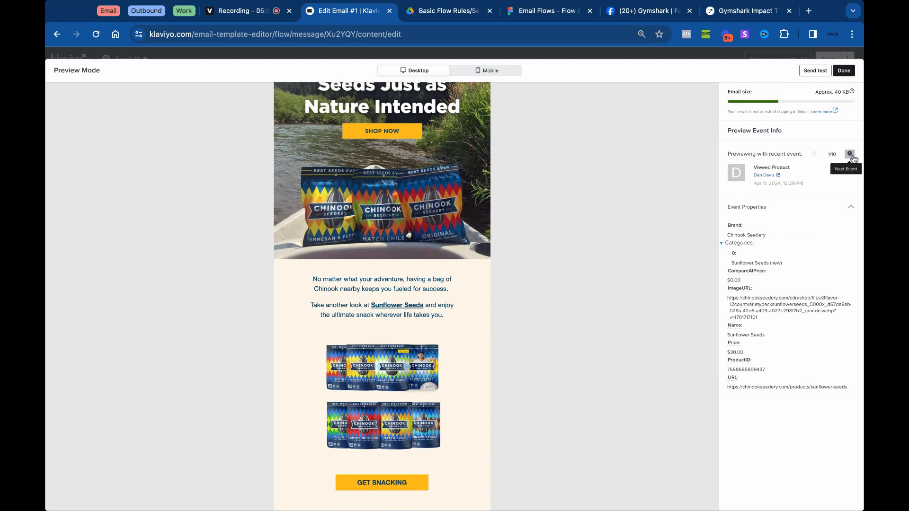
left_click(850, 154)
left_click(849, 153)
left_click(849, 154)
left_click(849, 154)
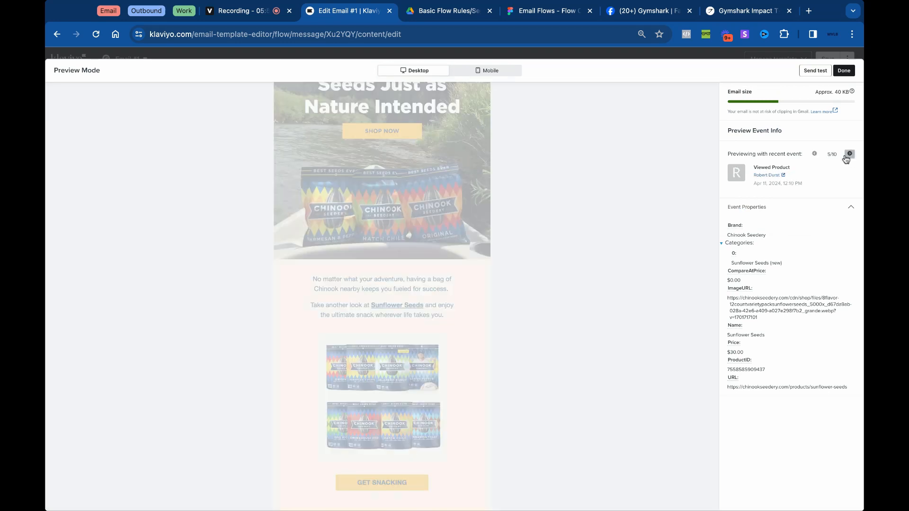
left_click(814, 154)
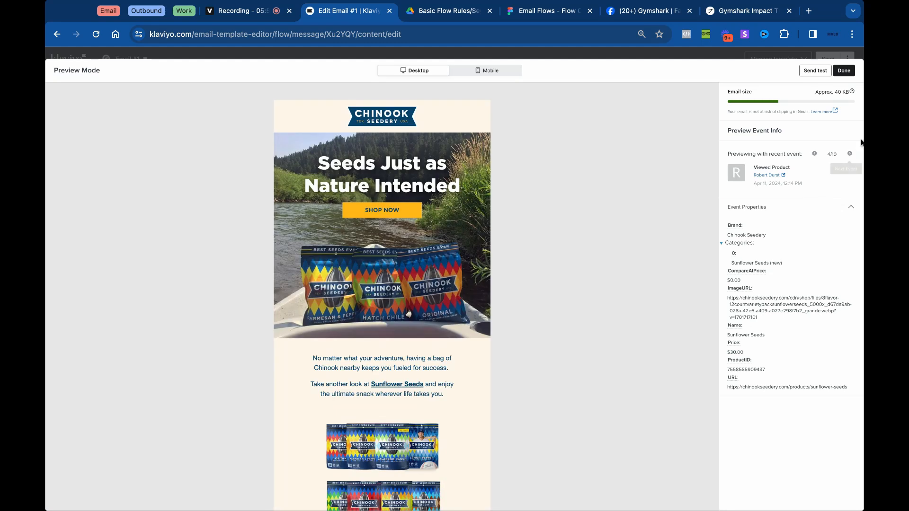
left_click(850, 154)
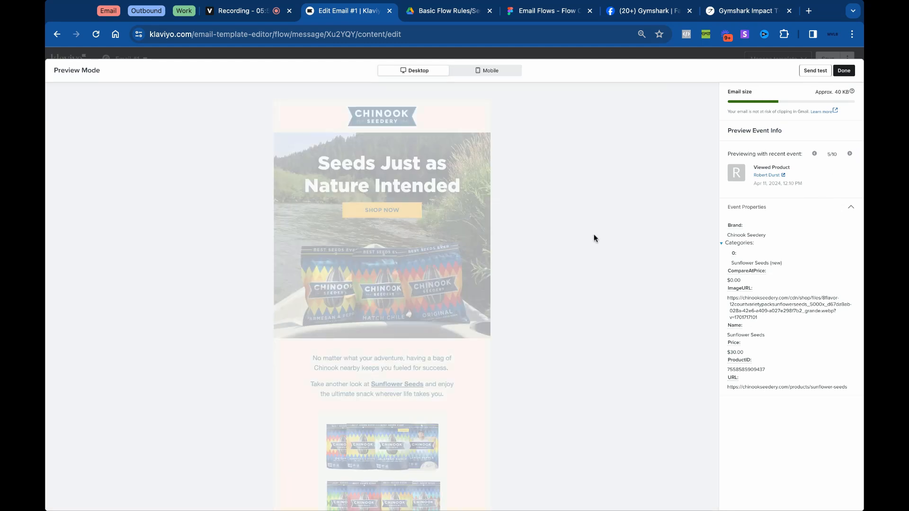
scroll(548, 263, "down", 4)
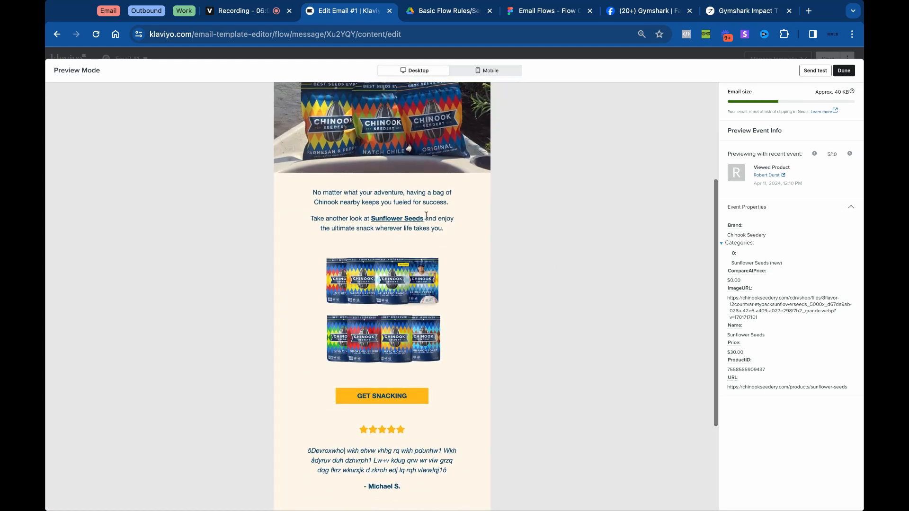
left_click(849, 154)
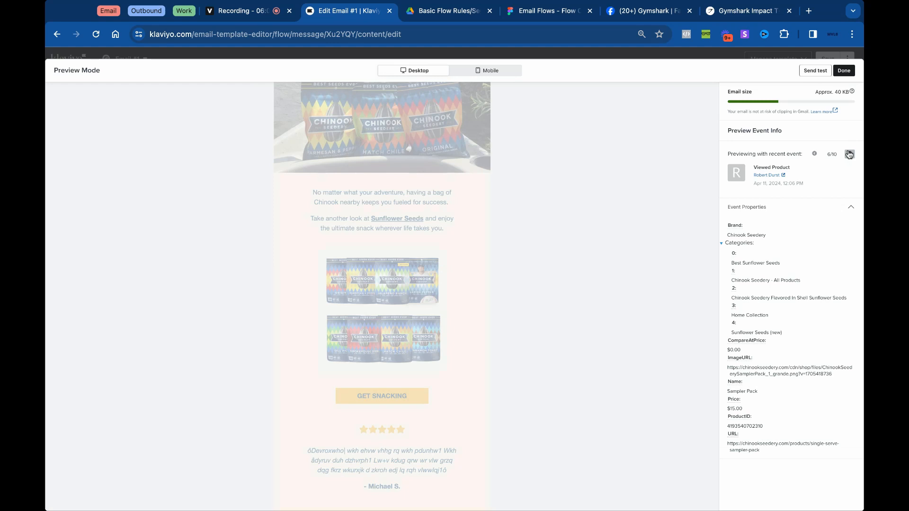
- Review the whole email as rendered for the Sampler Pack event, including its product link and image, and close the preview
scroll(426, 322, "down", 3)
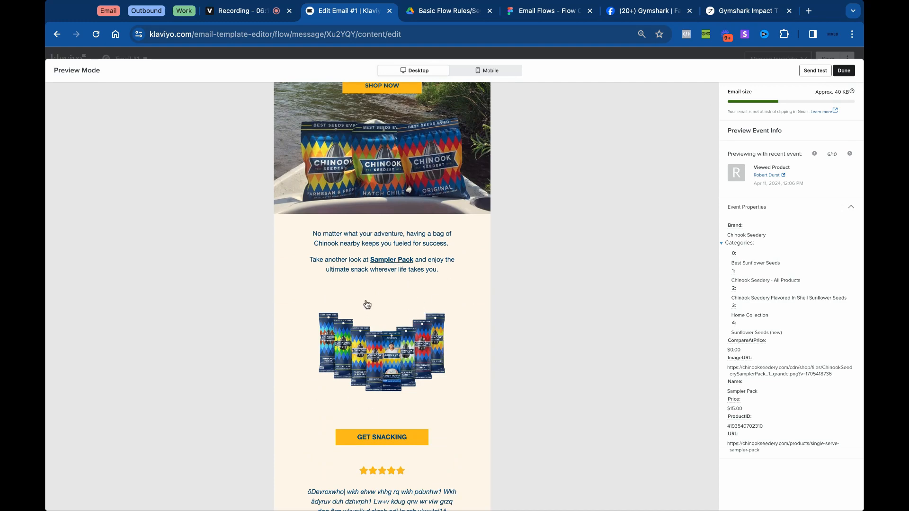
scroll(643, 259, "up", 3)
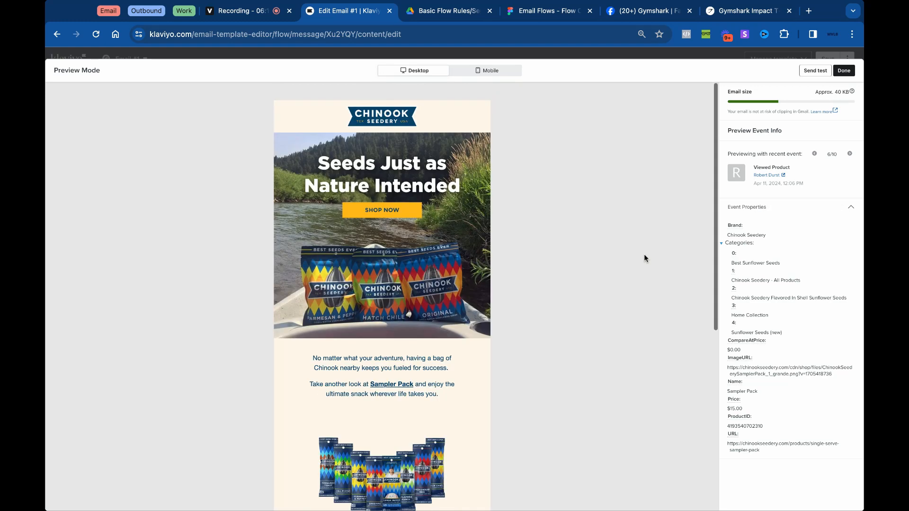
scroll(551, 218, "down", 5)
scroll(551, 218, "up", 5)
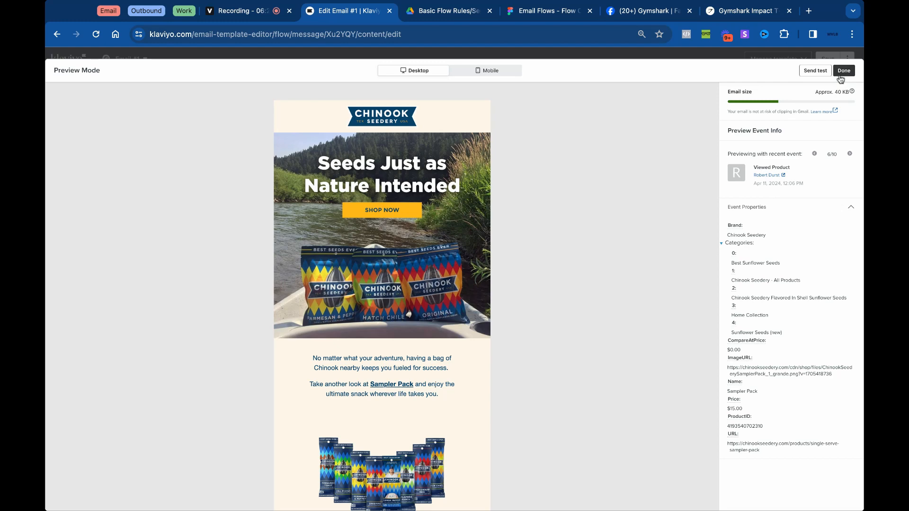
scroll(409, 375, "down", 5)
scroll(409, 375, "up", 5)
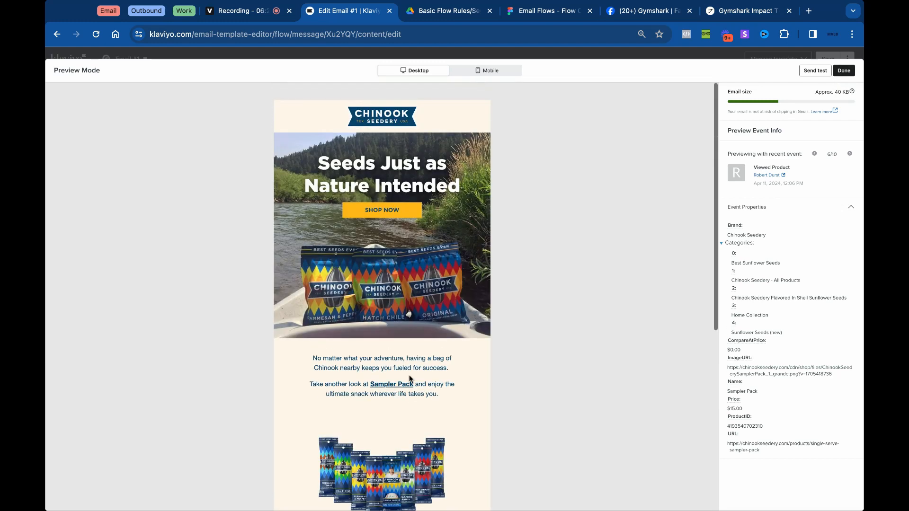
left_click(842, 71)
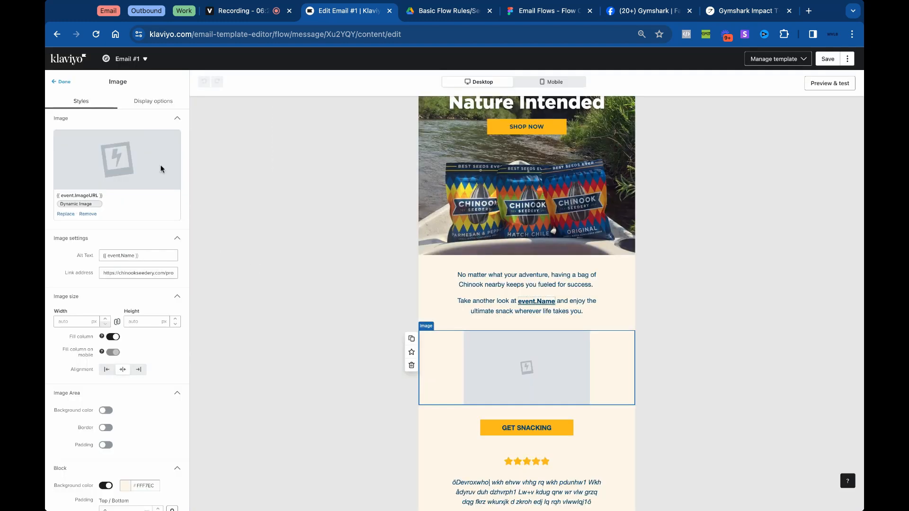
- Check the image block's display options, and review the email's mobile preview from the header to the GET SNACKING button
left_click(151, 102)
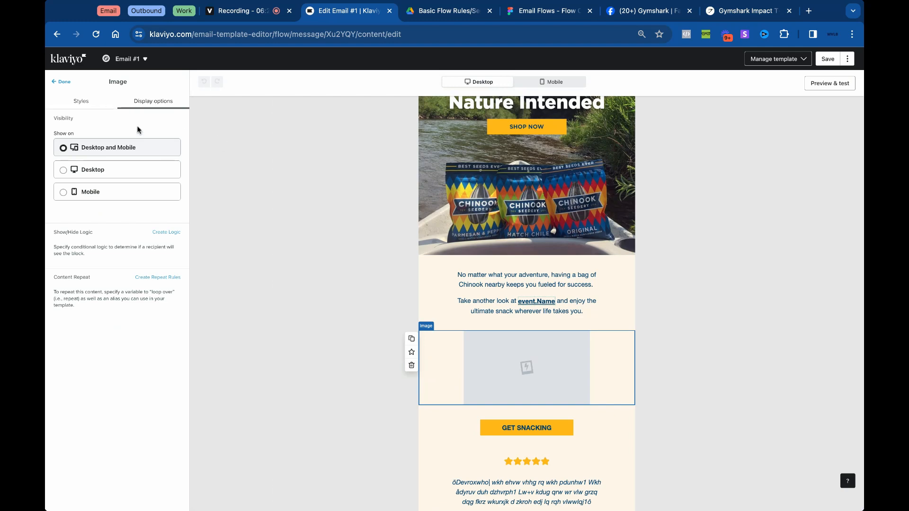
scroll(599, 122, "down", 1)
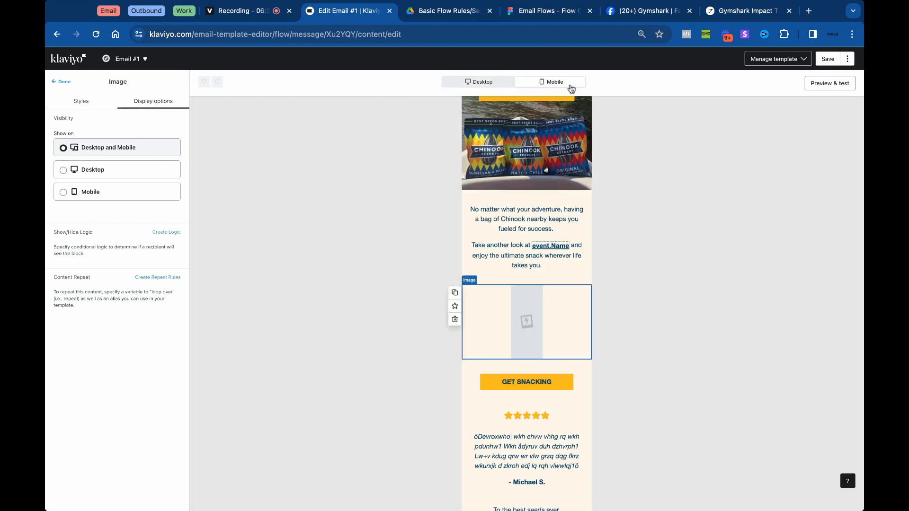
left_click(810, 84)
left_click(488, 72)
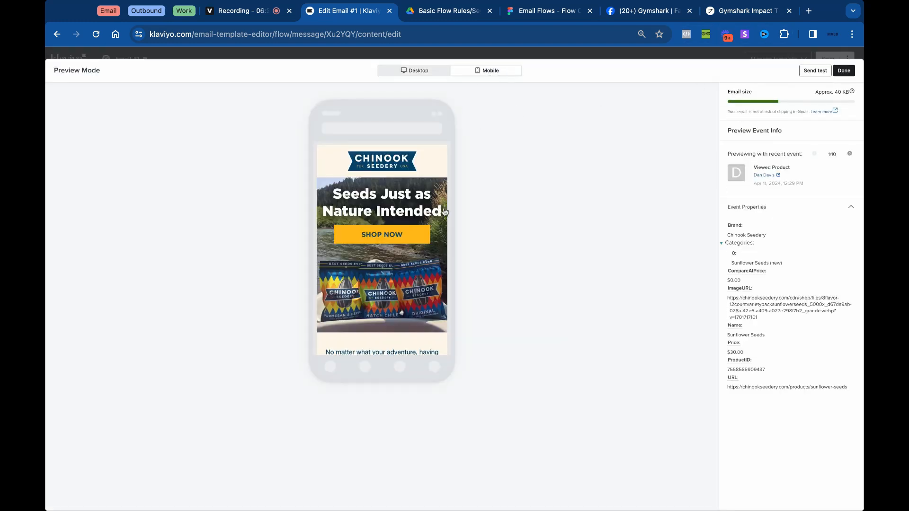
scroll(440, 213, "down", 5)
scroll(440, 213, "down", 1)
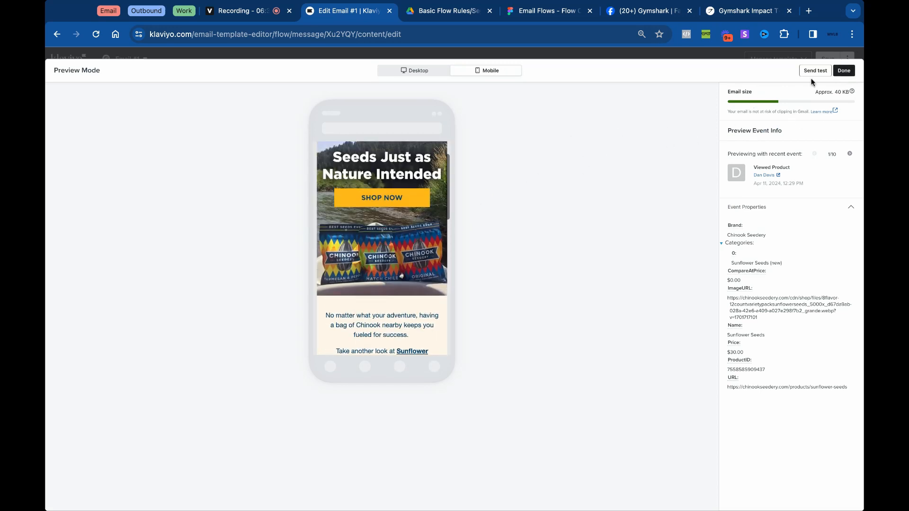
scroll(427, 235, "up", 1)
scroll(427, 235, "down", 3)
scroll(427, 236, "up", 5)
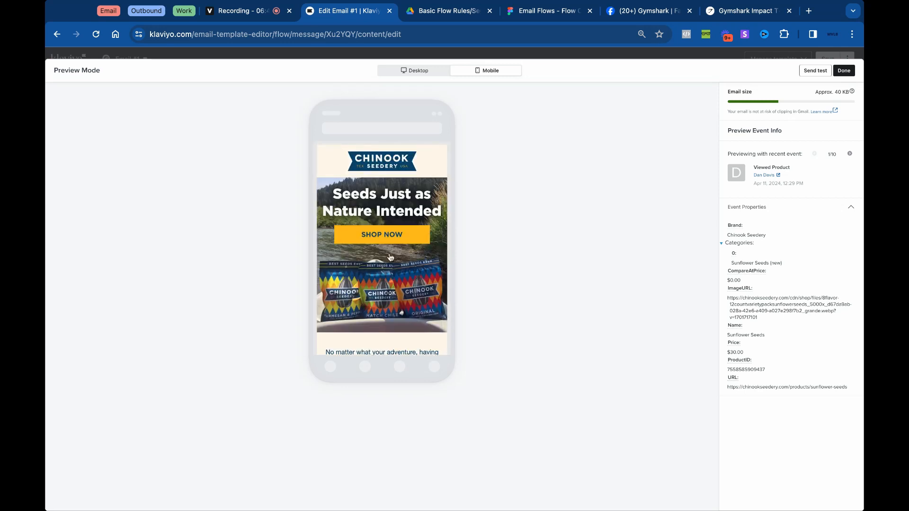
scroll(381, 275, "down", 1)
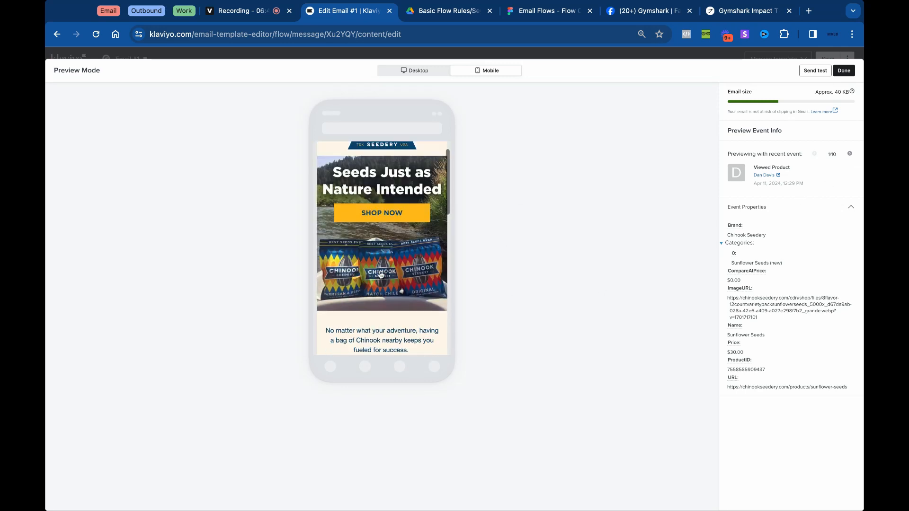
scroll(381, 274, "up", 1)
scroll(381, 275, "down", 3)
scroll(381, 274, "up", 3)
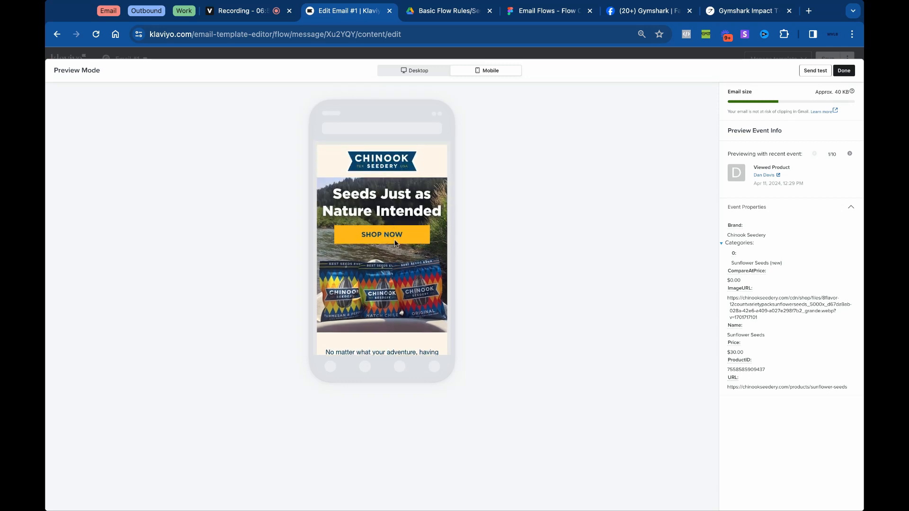
scroll(396, 242, "down", 6)
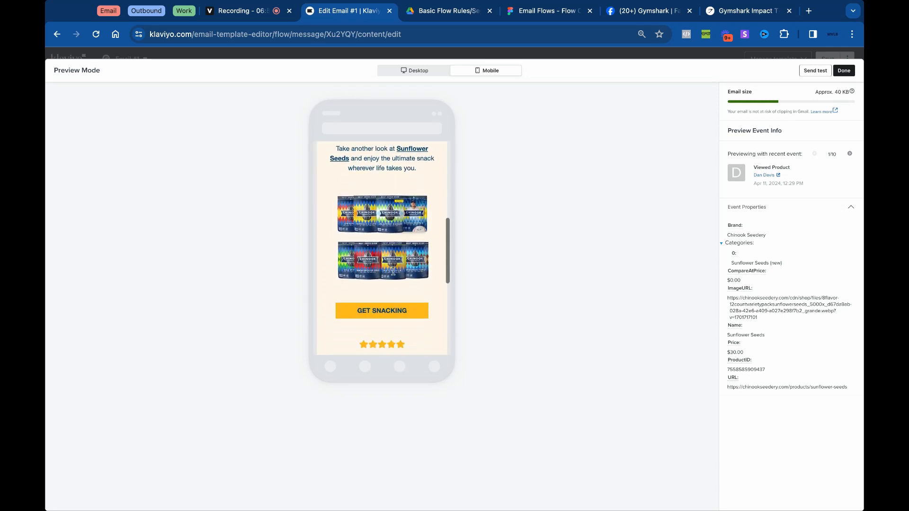
scroll(393, 271, "up", 6)
scroll(388, 255, "down", 5)
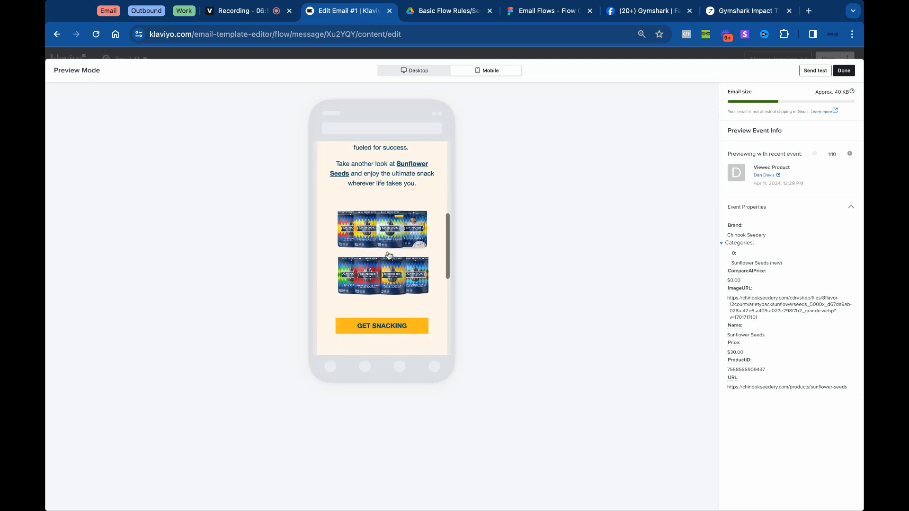
scroll(388, 255, "up", 1)
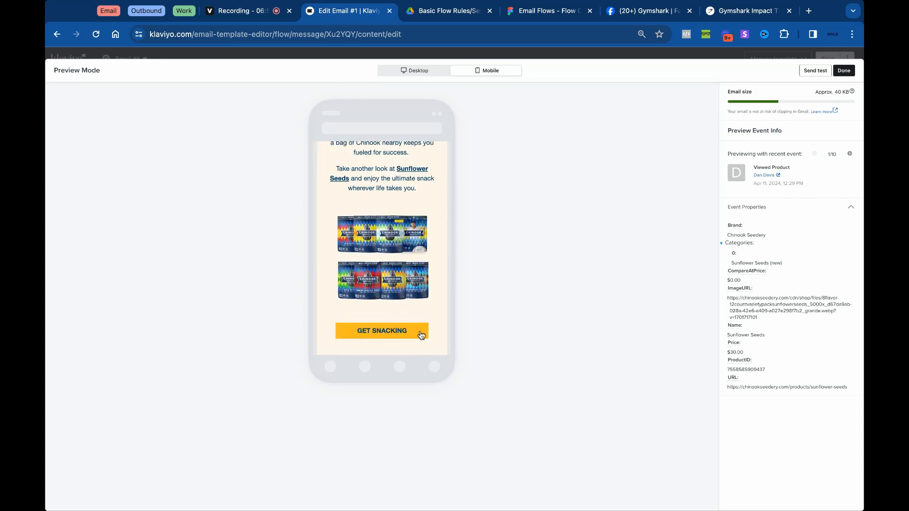
left_click(844, 70)
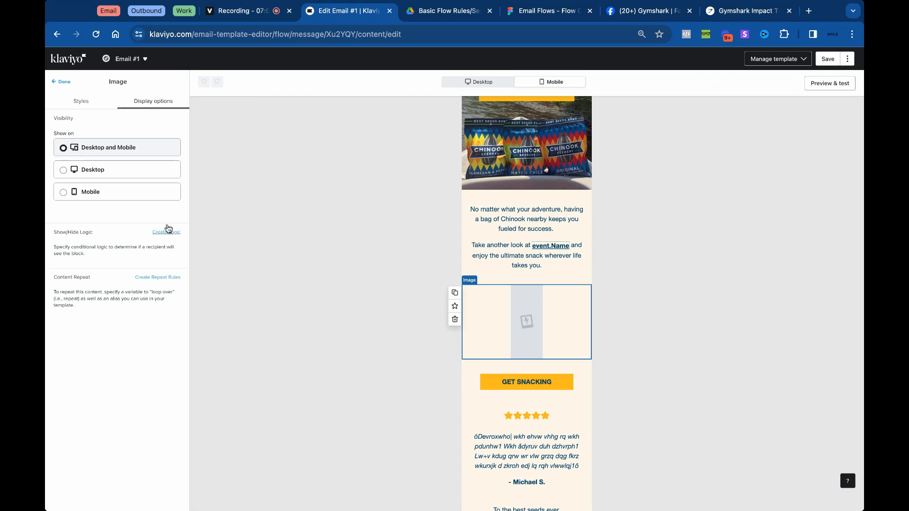
- Return to the image block's styles, preview the desktop version of the email once more, and close the preview
left_click(85, 104)
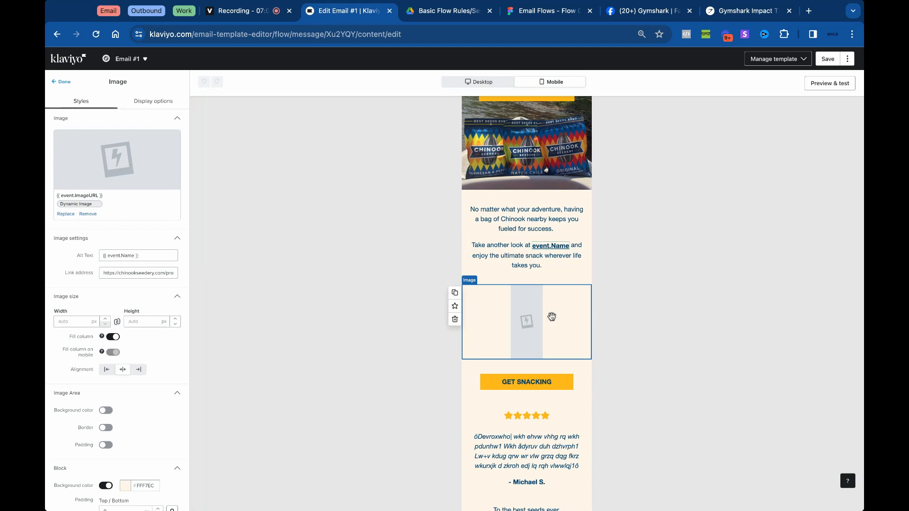
left_click(850, 86)
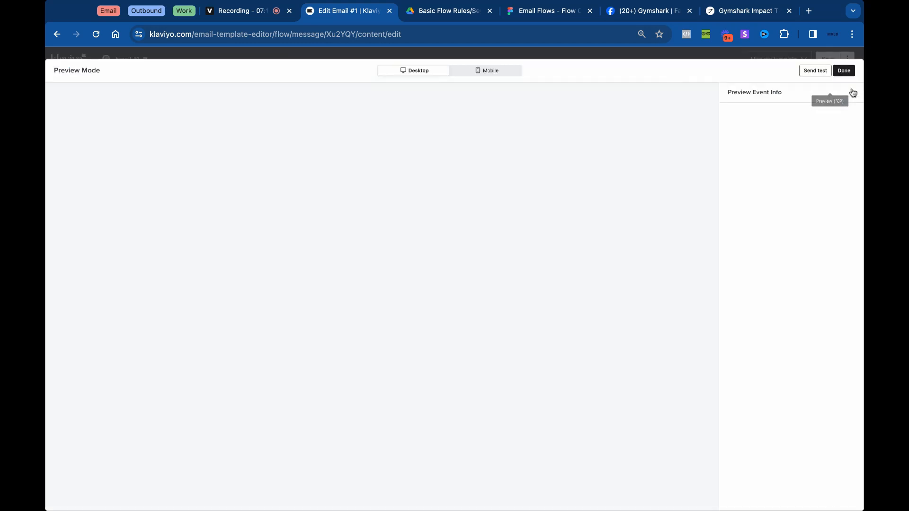
left_click(844, 71)
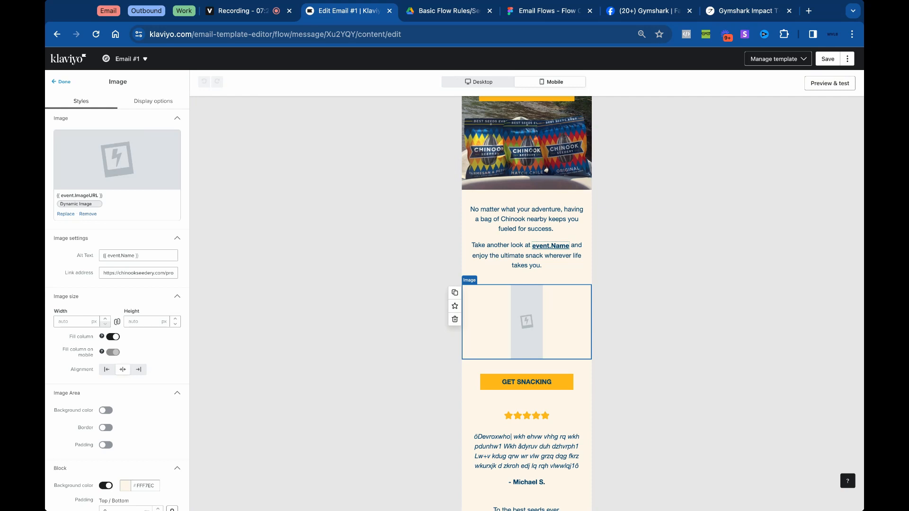
- Review the rest of the mobile email layout down to the footer, selecting the five-star customer review text block
left_click(64, 81)
left_click(580, 301)
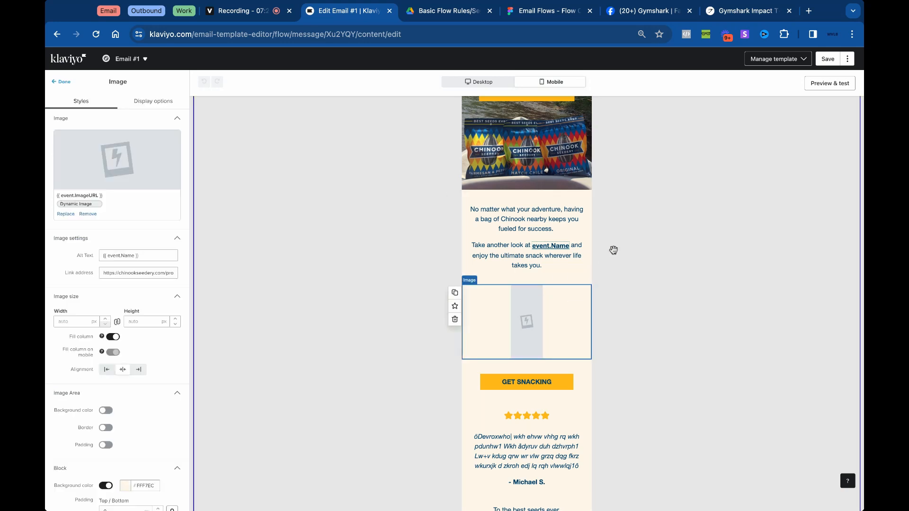
scroll(607, 250, "down", 4)
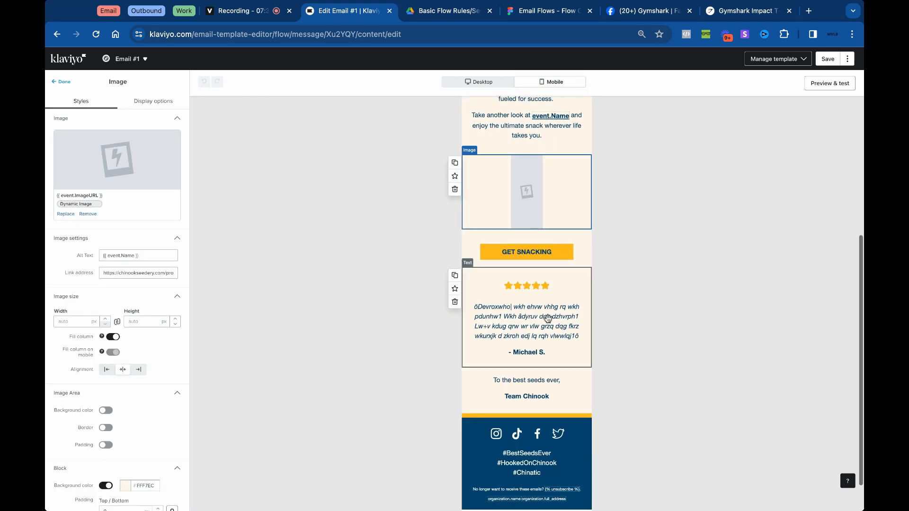
left_click(540, 317)
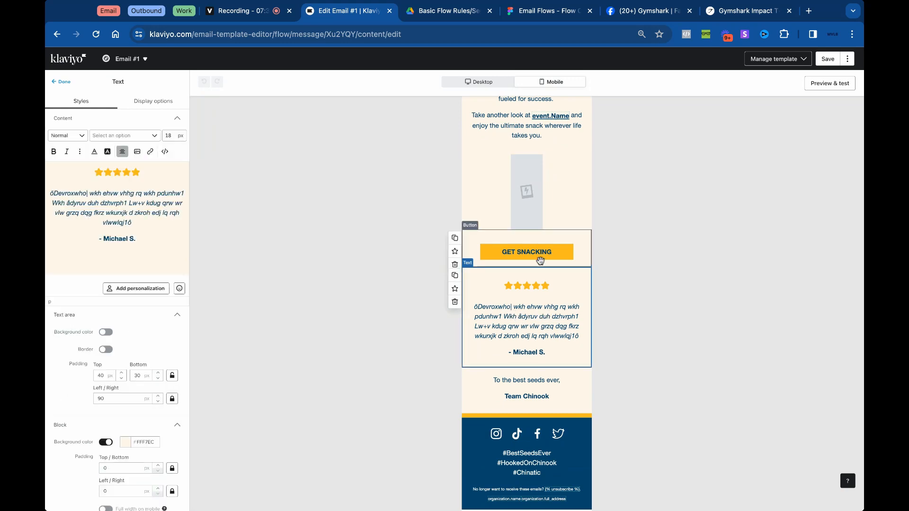
scroll(551, 309, "down", 1)
scroll(551, 309, "down", 1)
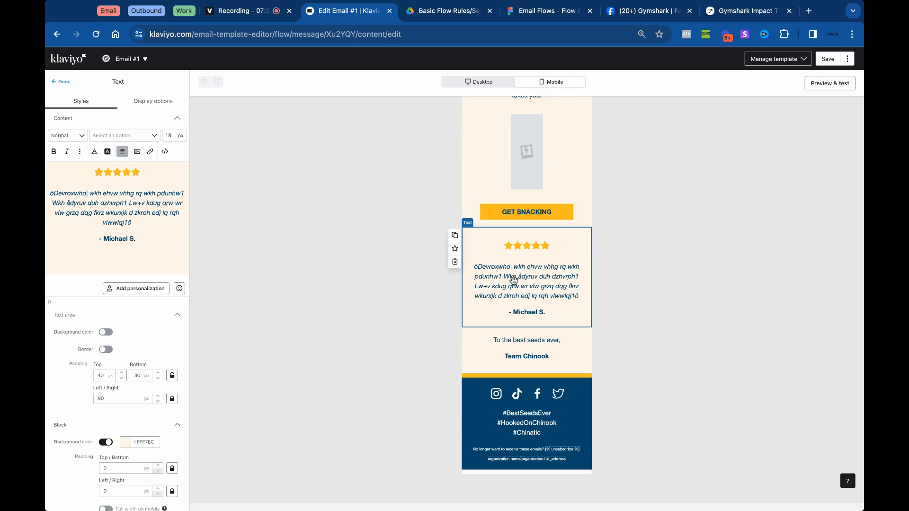
scroll(678, 286, "up", 10)
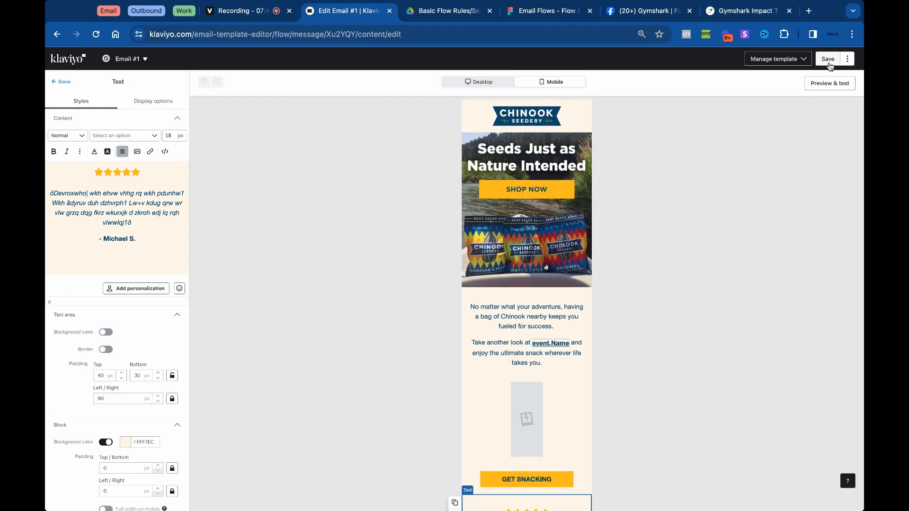
- Save Email #1 and return to the Browse Abandonment - MVLB flow canvas
left_click(828, 59)
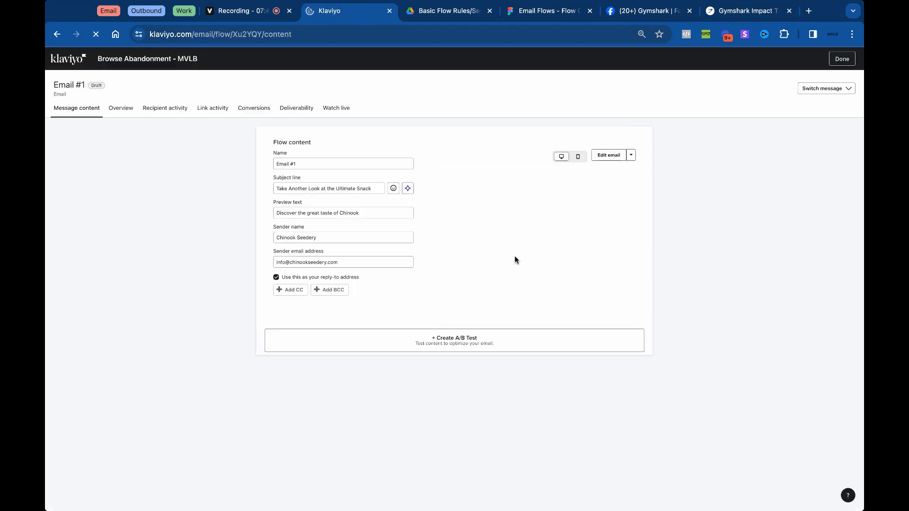
left_click(844, 60)
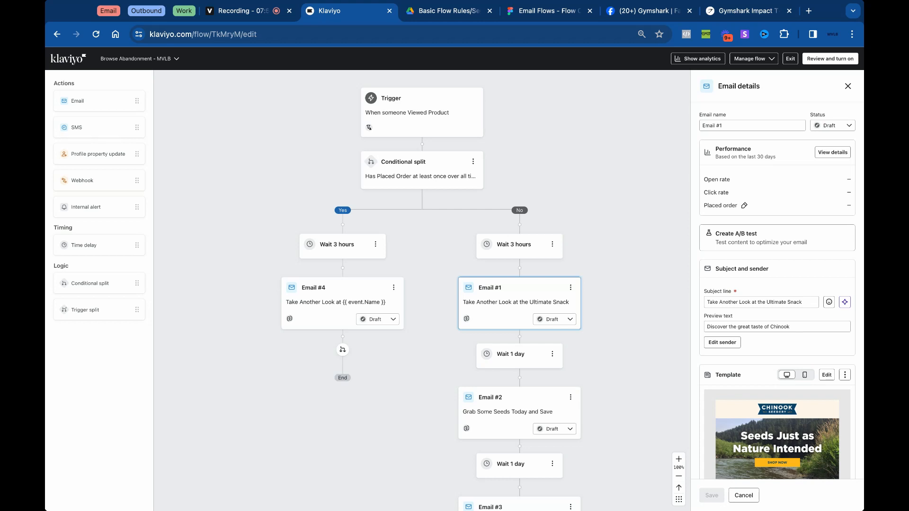
scroll(423, 232, "up", 3)
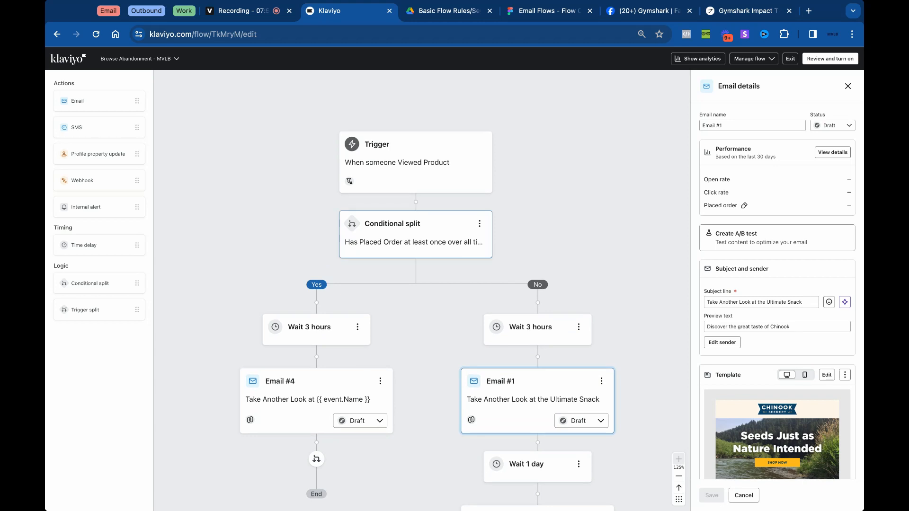
- Switch to the Email Flows - Flow Chart board in Figma and examine the Welcome Series, Site Abandonment and Browse Abandonment branches
left_click(539, 10)
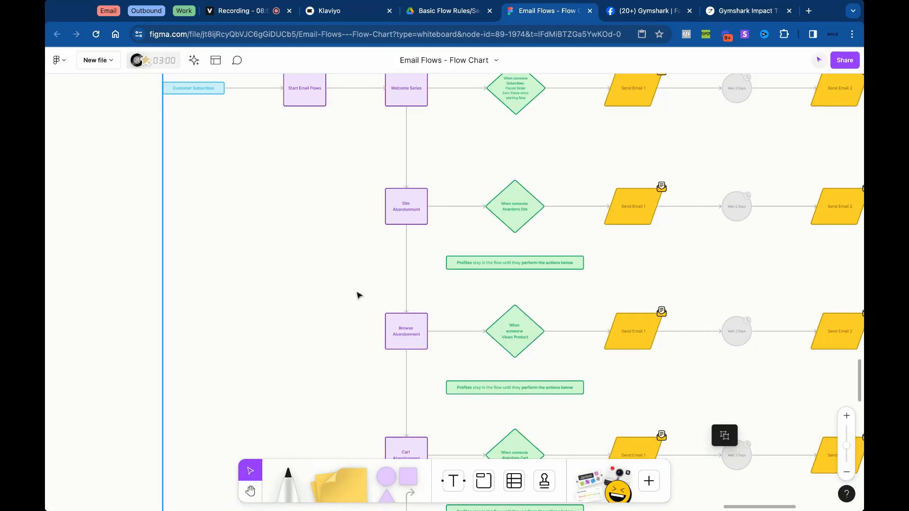
left_click(648, 10)
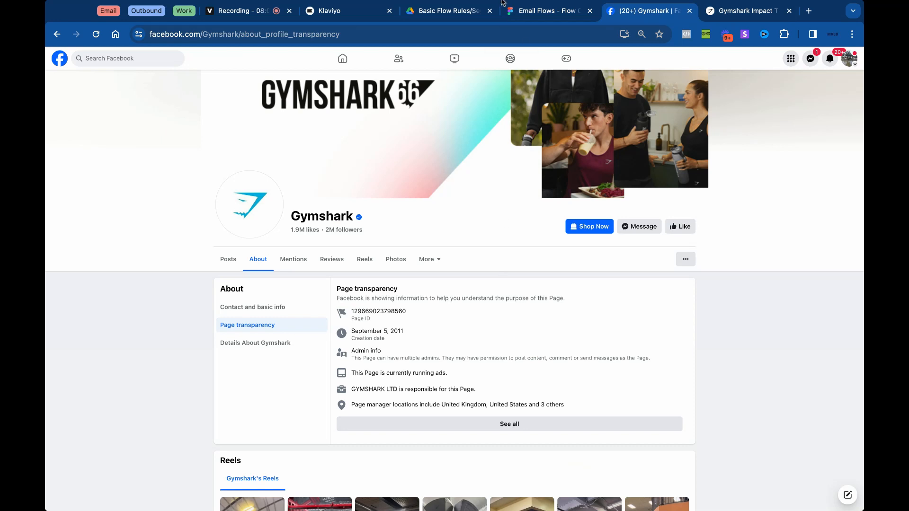
left_click(463, 8)
left_click(544, 10)
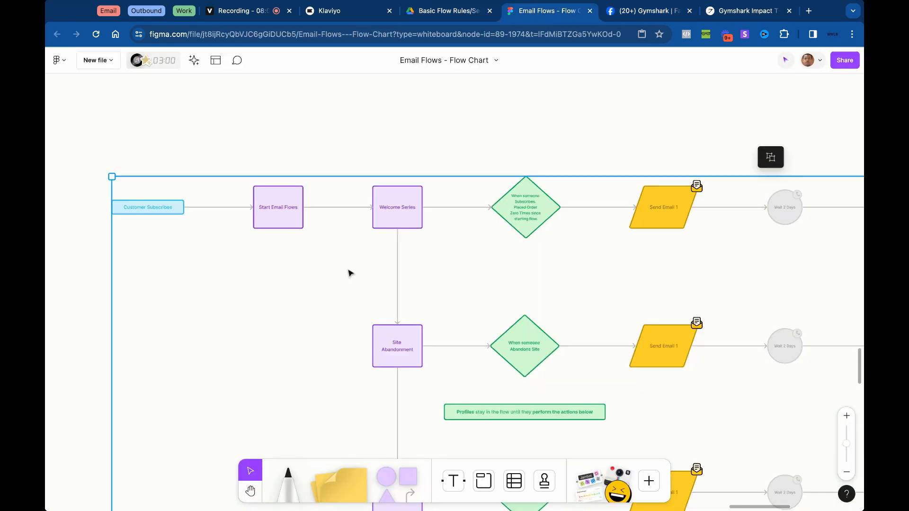
scroll(350, 274, "down", 3)
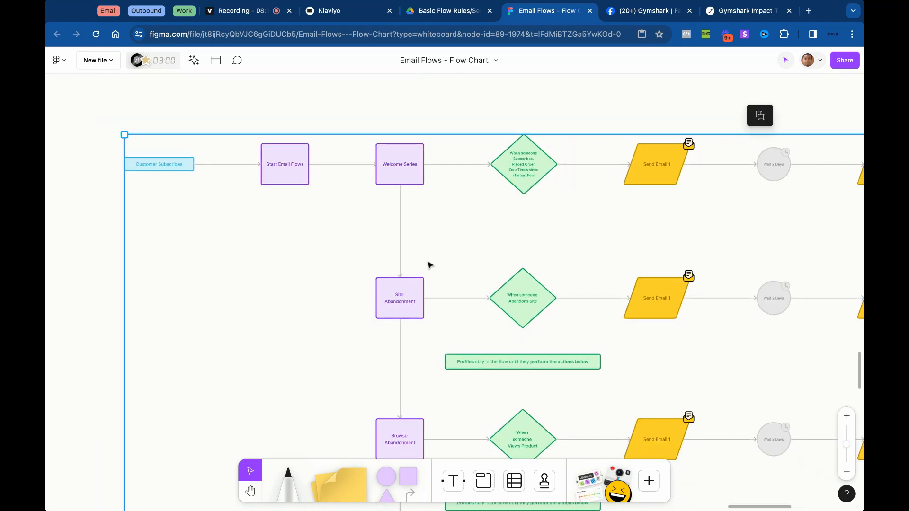
scroll(428, 263, "down", 5)
scroll(428, 264, "down", 3)
scroll(428, 264, "up", 5)
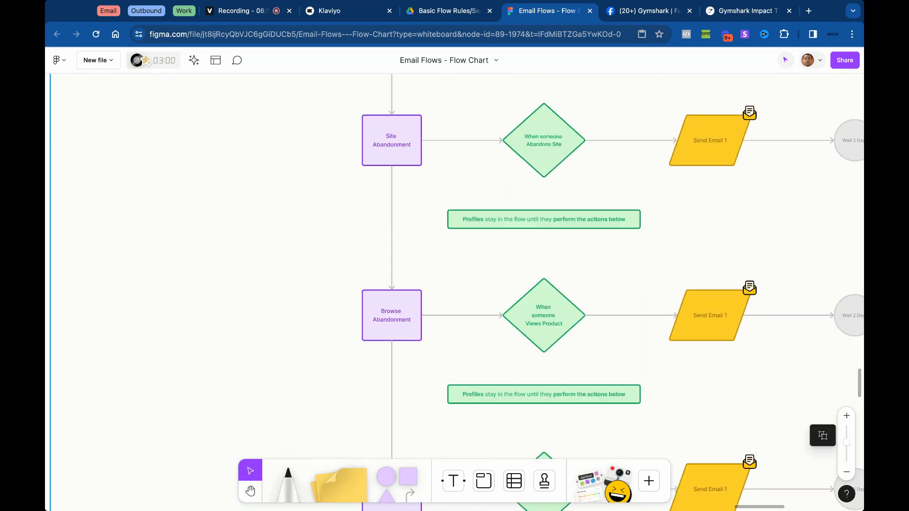
scroll(429, 264, "up", 3)
scroll(428, 263, "up", 3)
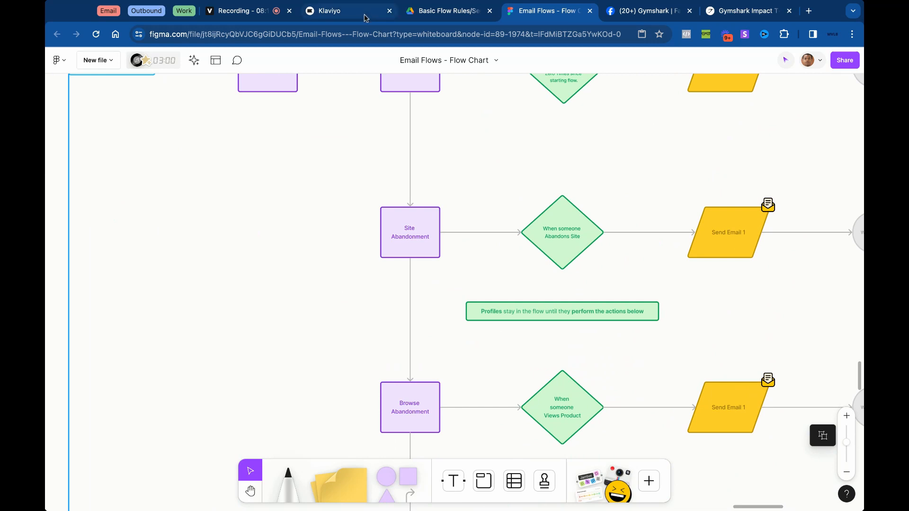